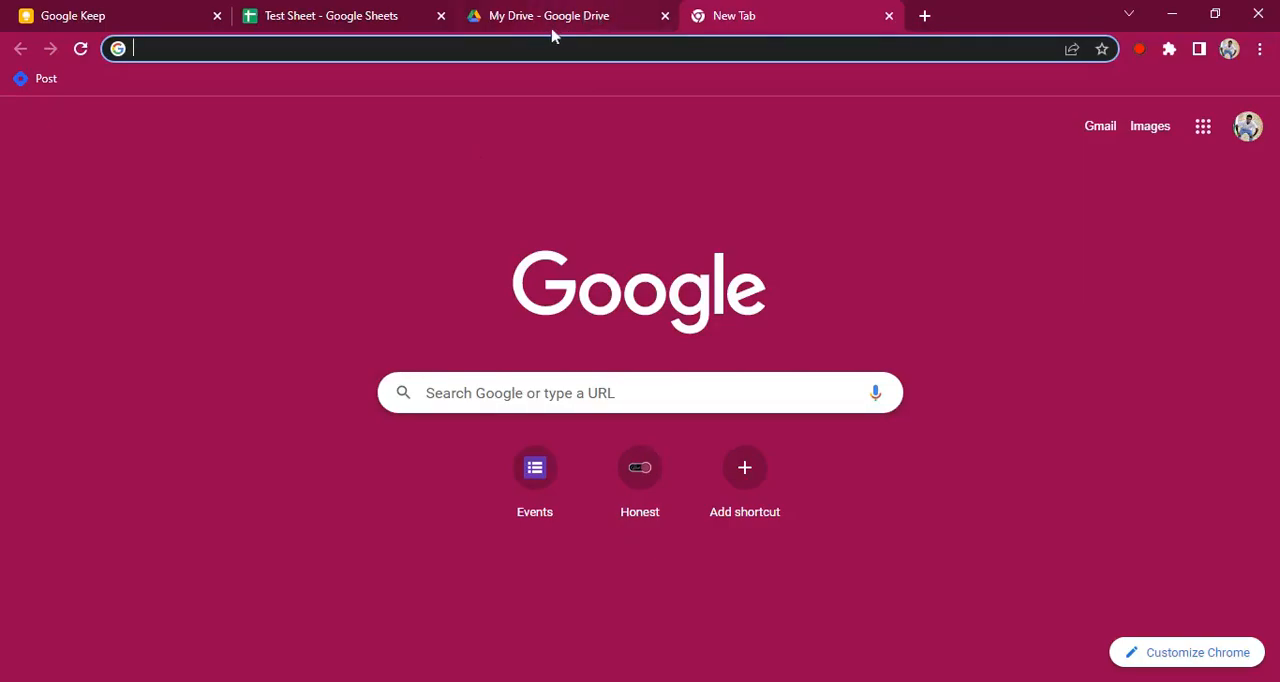
Open Google Forms at forms.google.com in the empty browser tab
click(580, 20)
click(733, 20)
text(for)
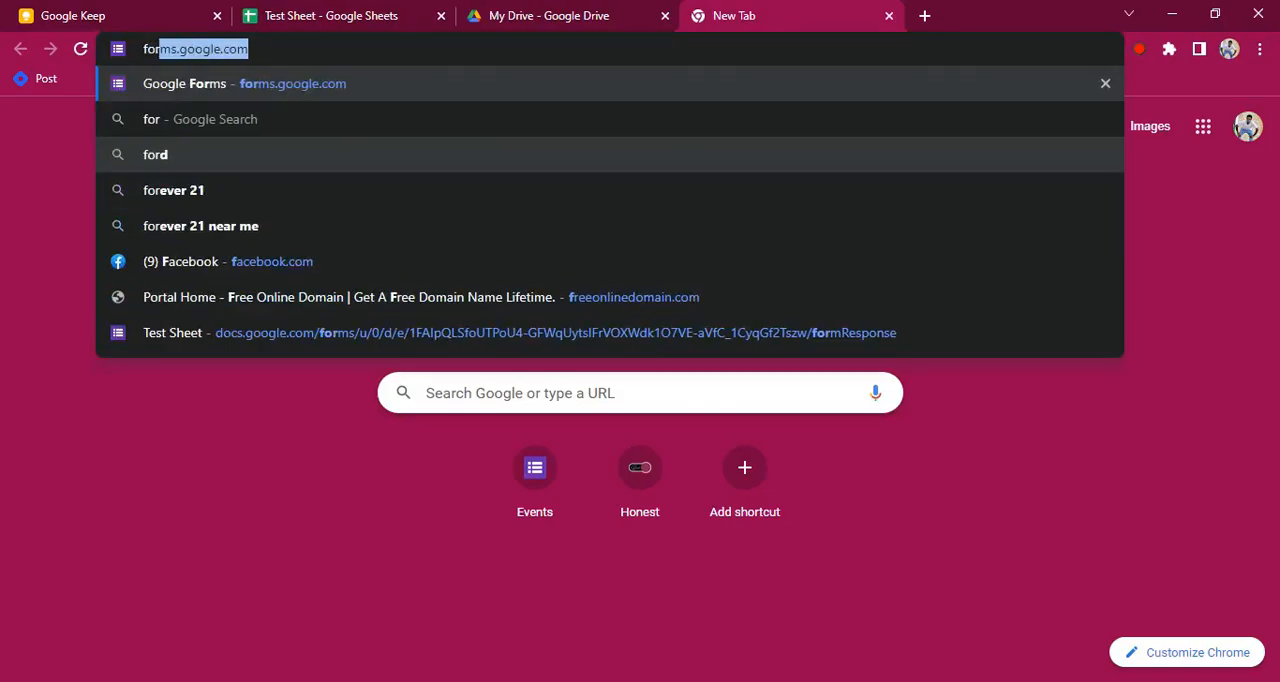
key(Return)
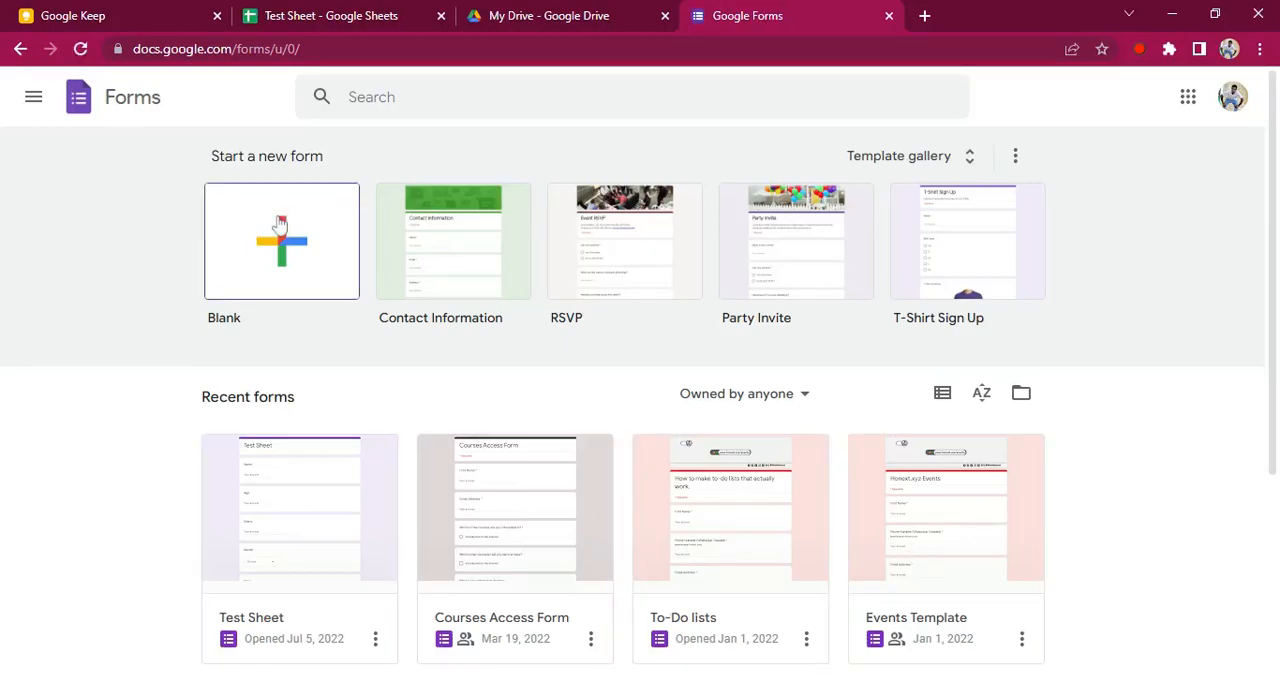
Switch to Google Drive and examine the file creation options that include Google Forms
click(545, 22)
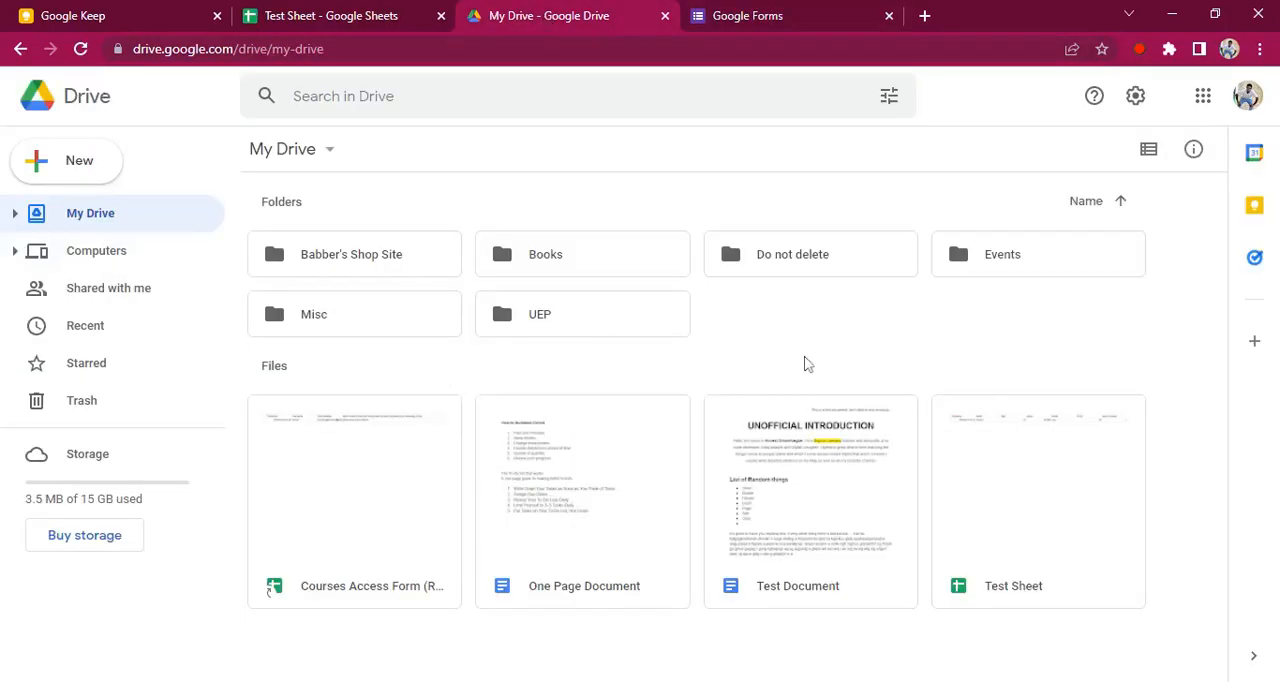
right_click(753, 352)
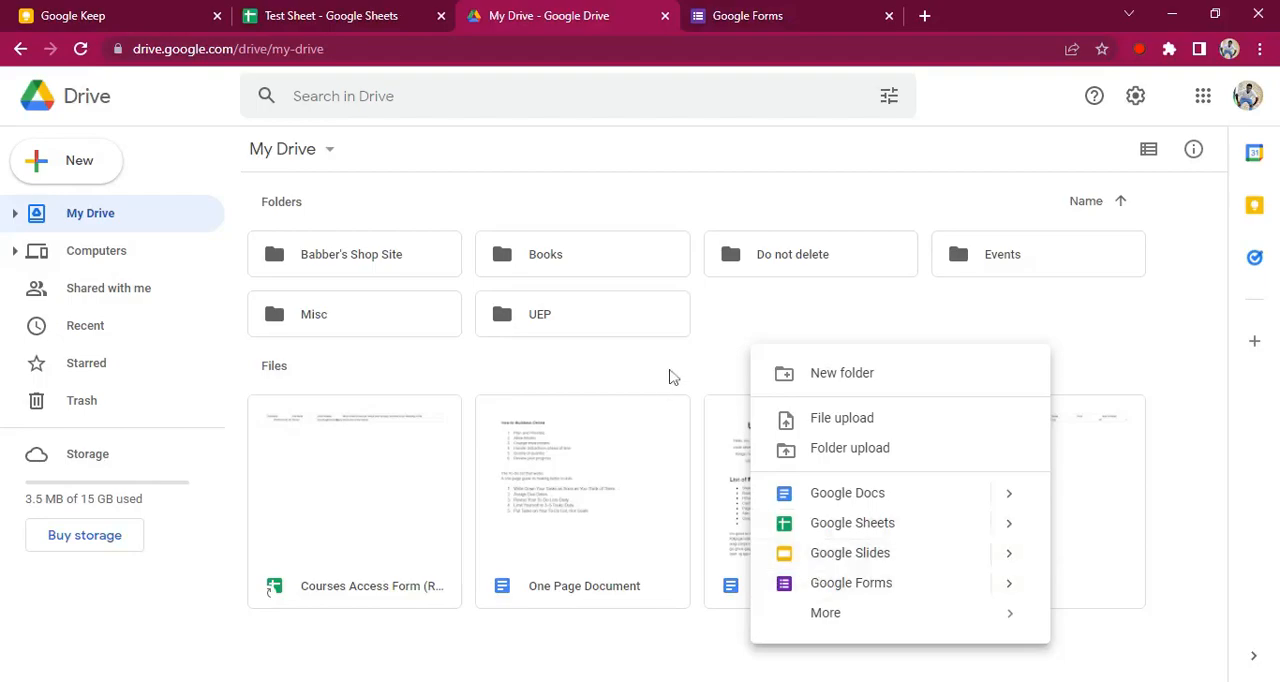
click(202, 172)
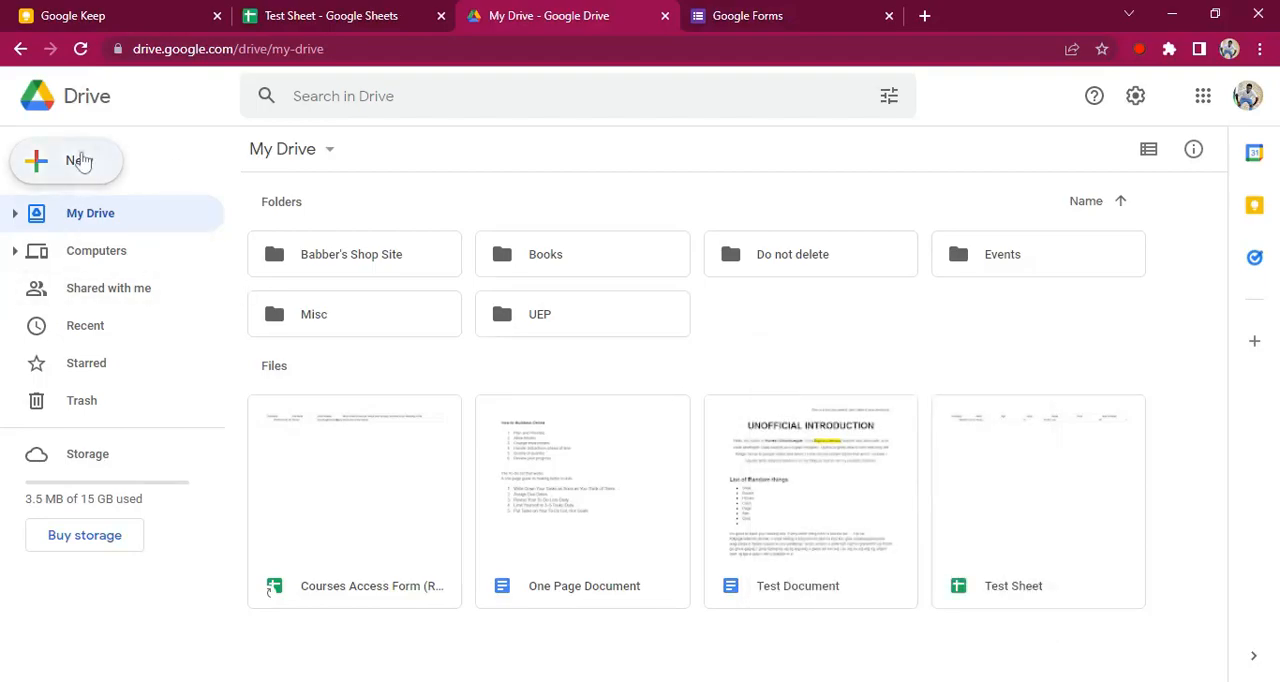
click(82, 163)
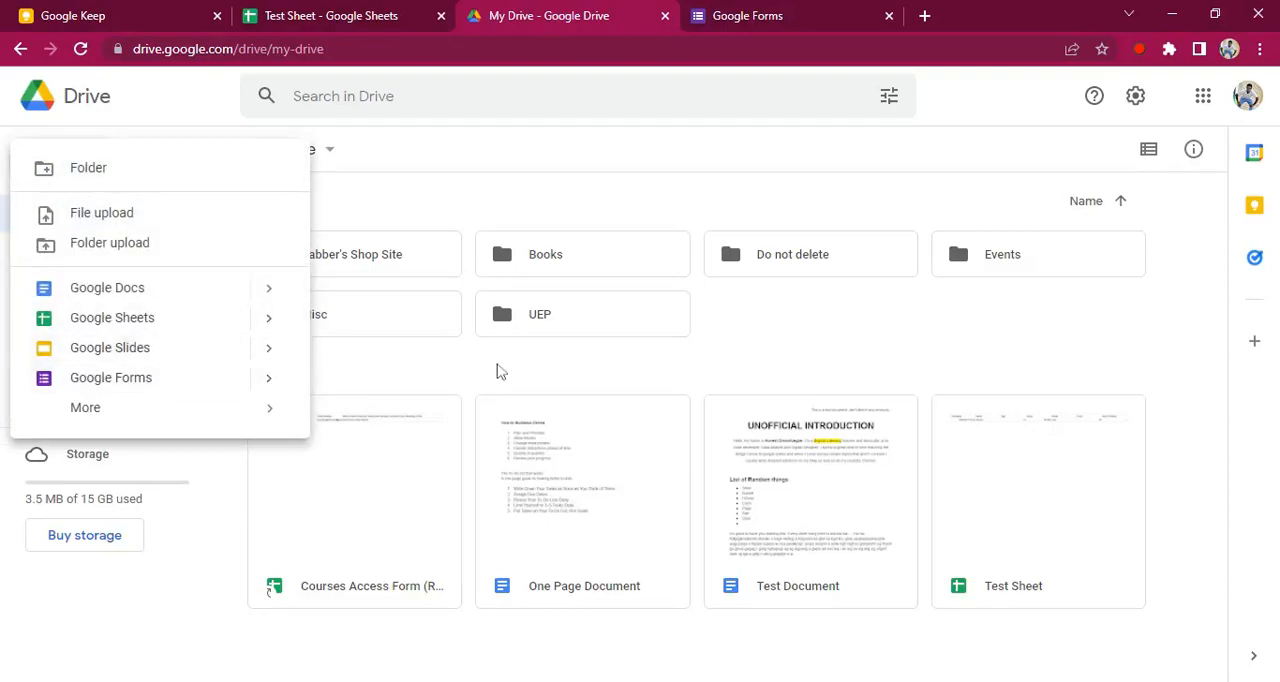
click(500, 371)
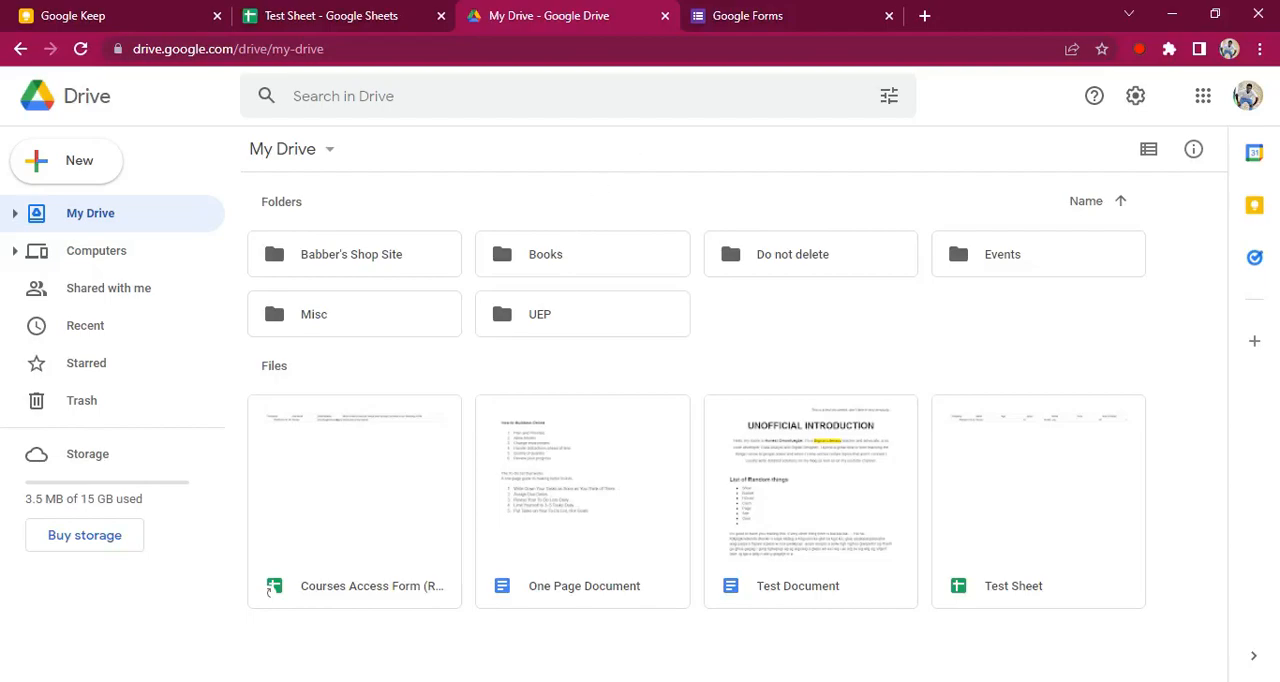
Switch back to Google Forms, create a blank form and title it "This is a test"
click(755, 37)
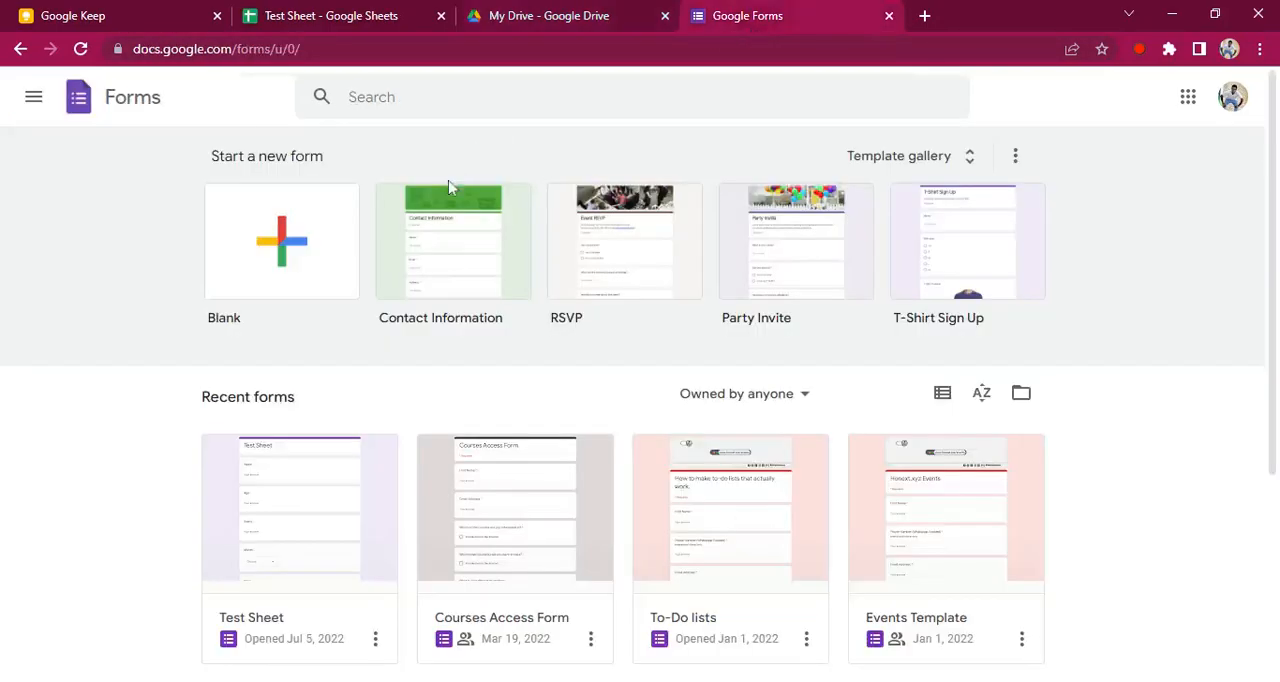
click(316, 232)
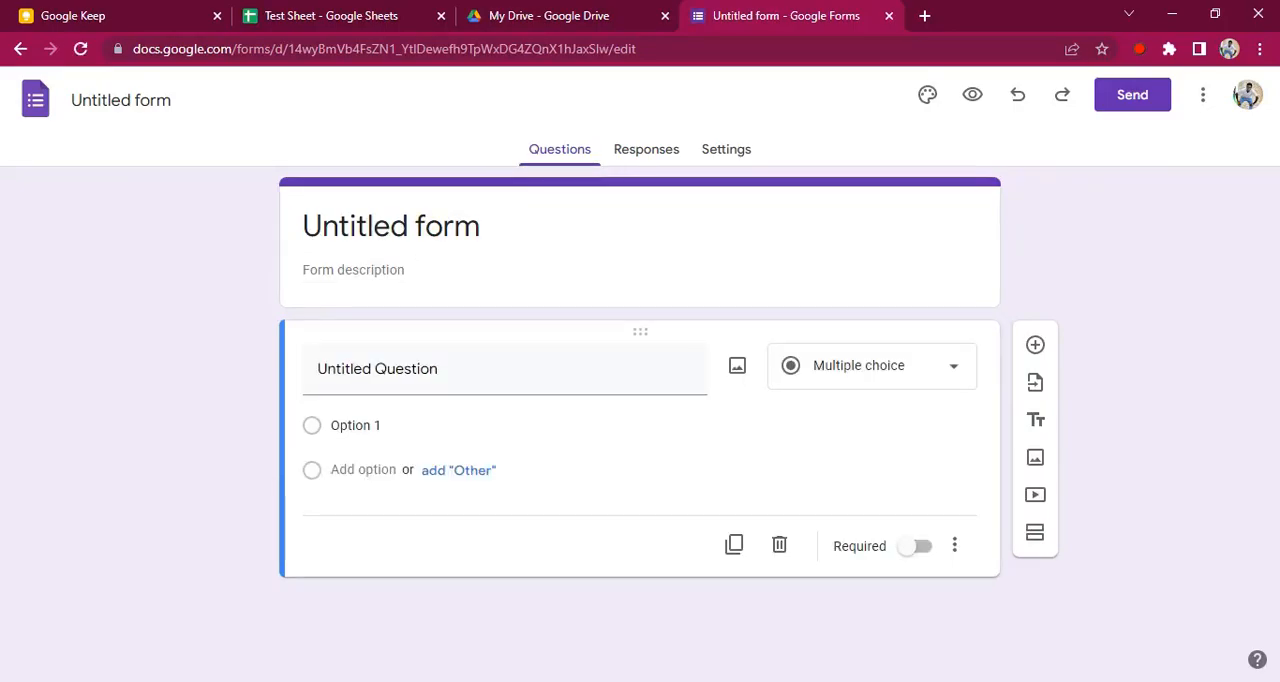
double_click(430, 226)
triple_click(446, 227)
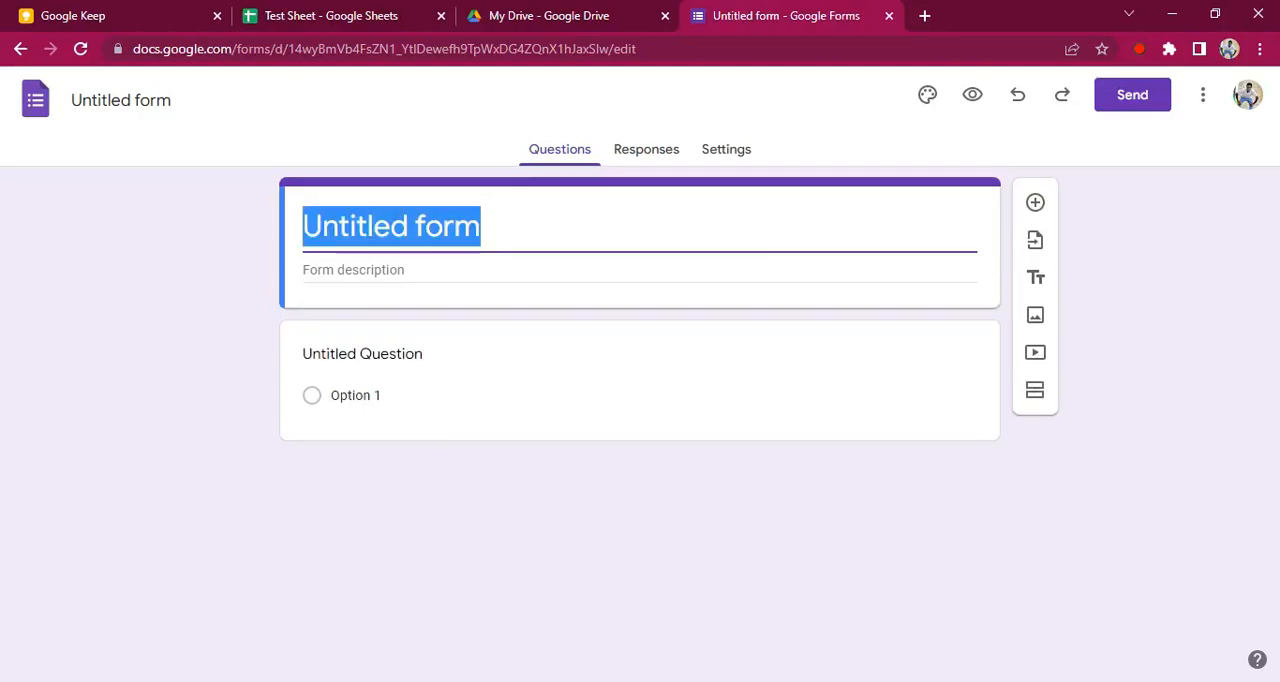
text(Test)
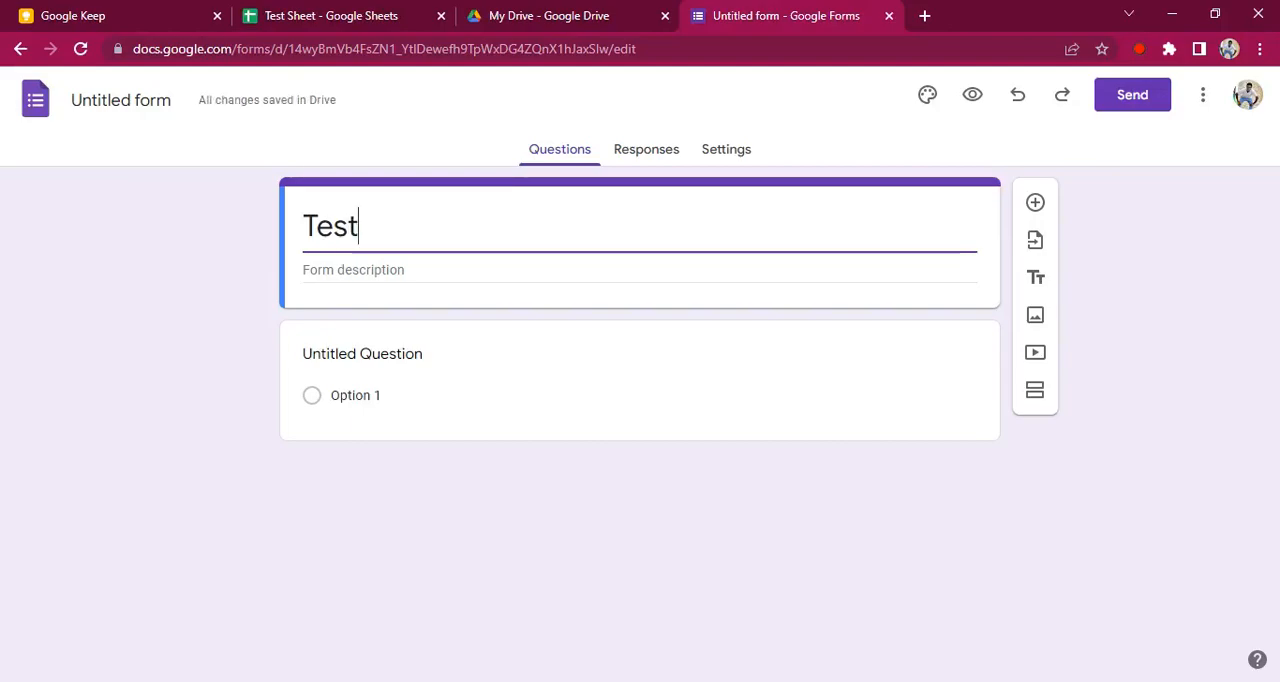
key(ctrl+a)
text(Thi)
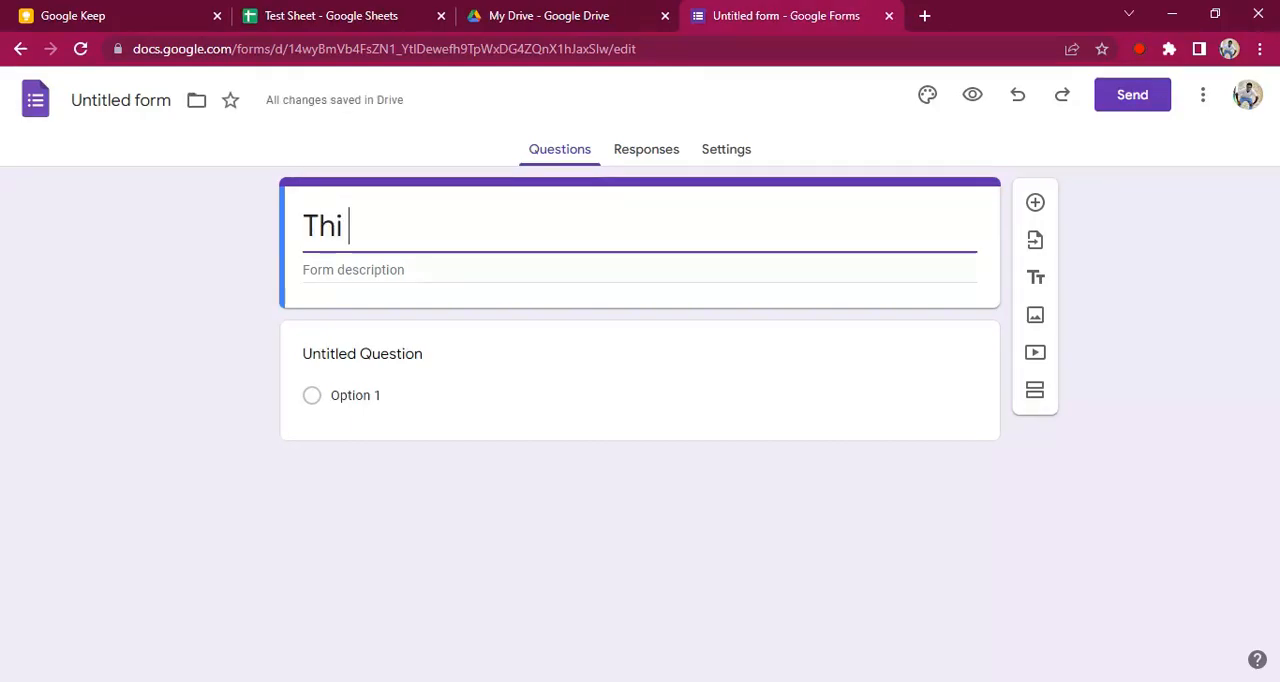
text(s is a test)
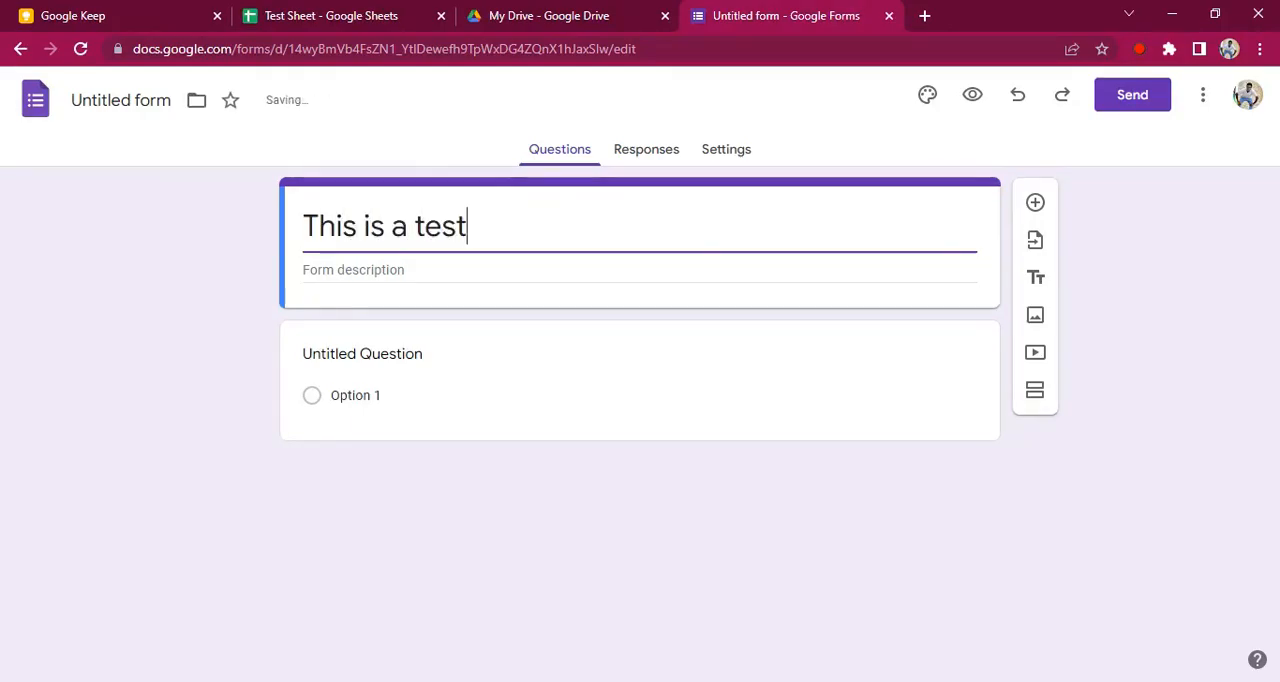
click(180, 294)
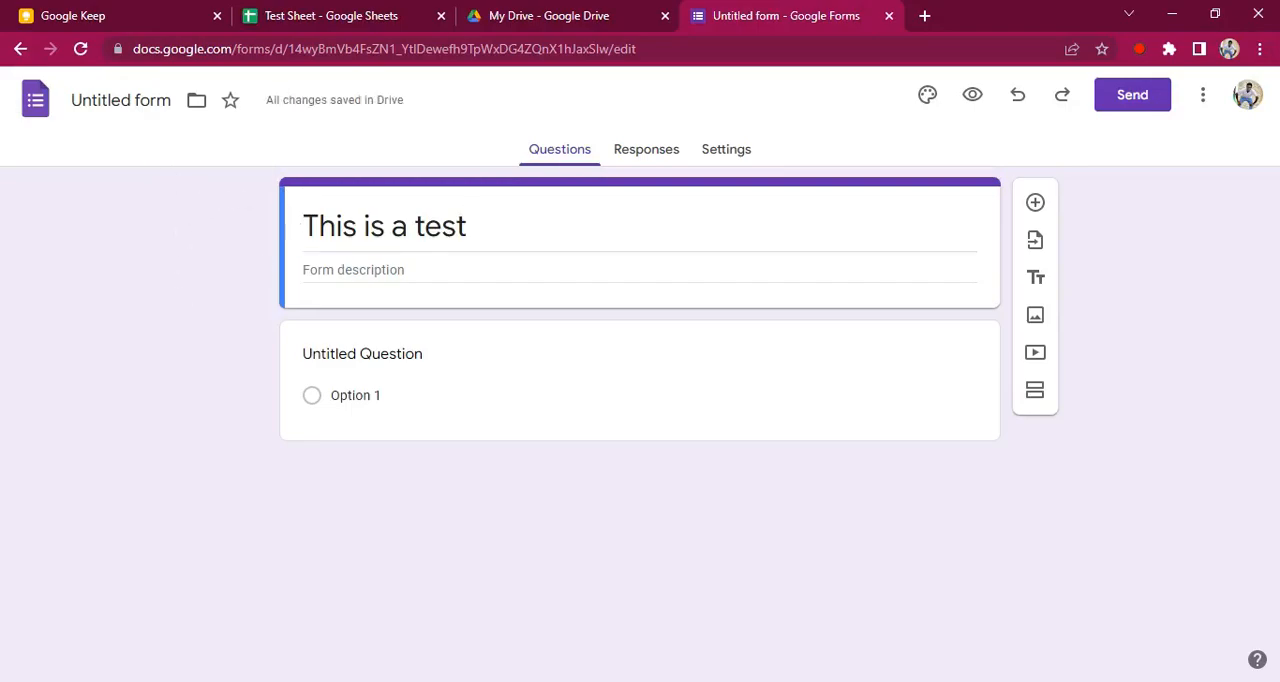
Name the form file "This is a test" and view the Drive folders it can be moved to
click(120, 100)
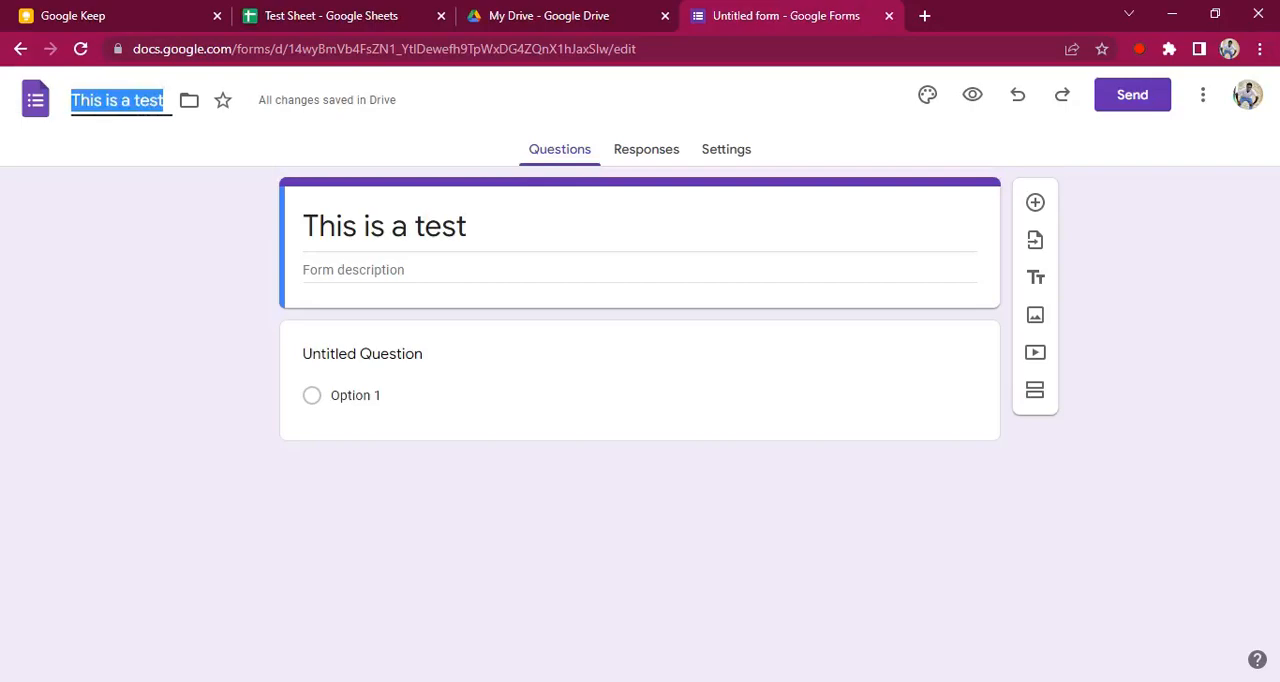
click(107, 242)
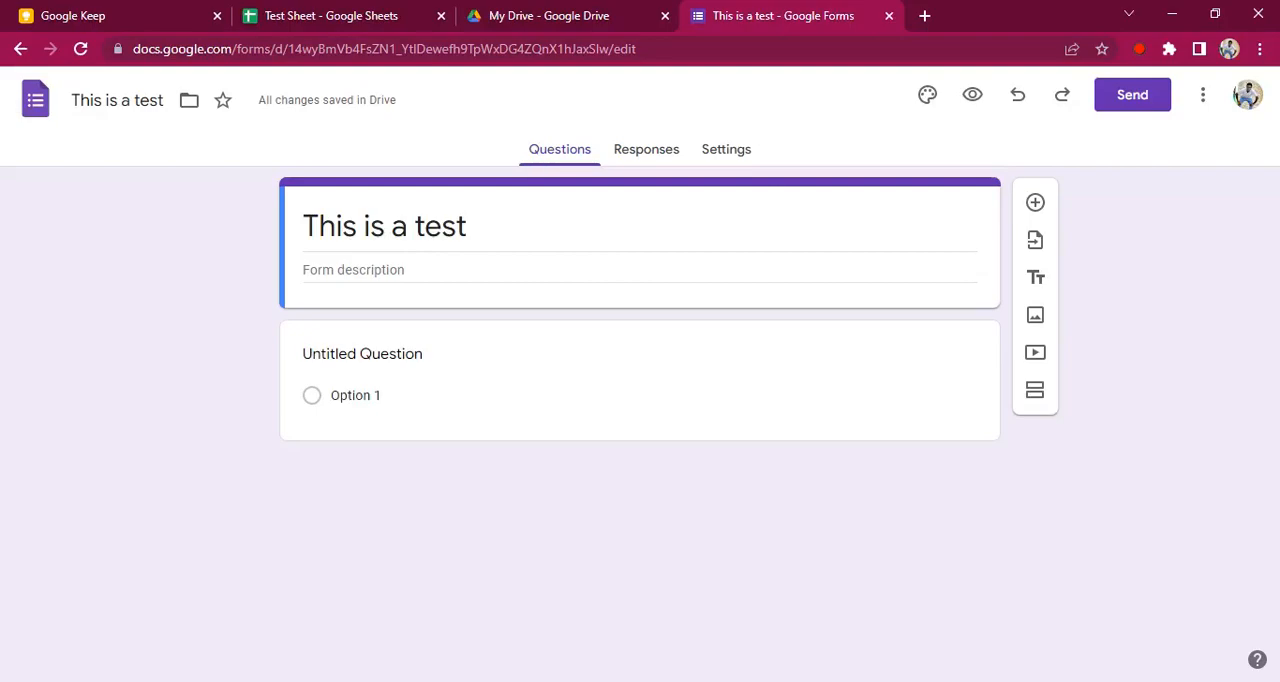
click(189, 100)
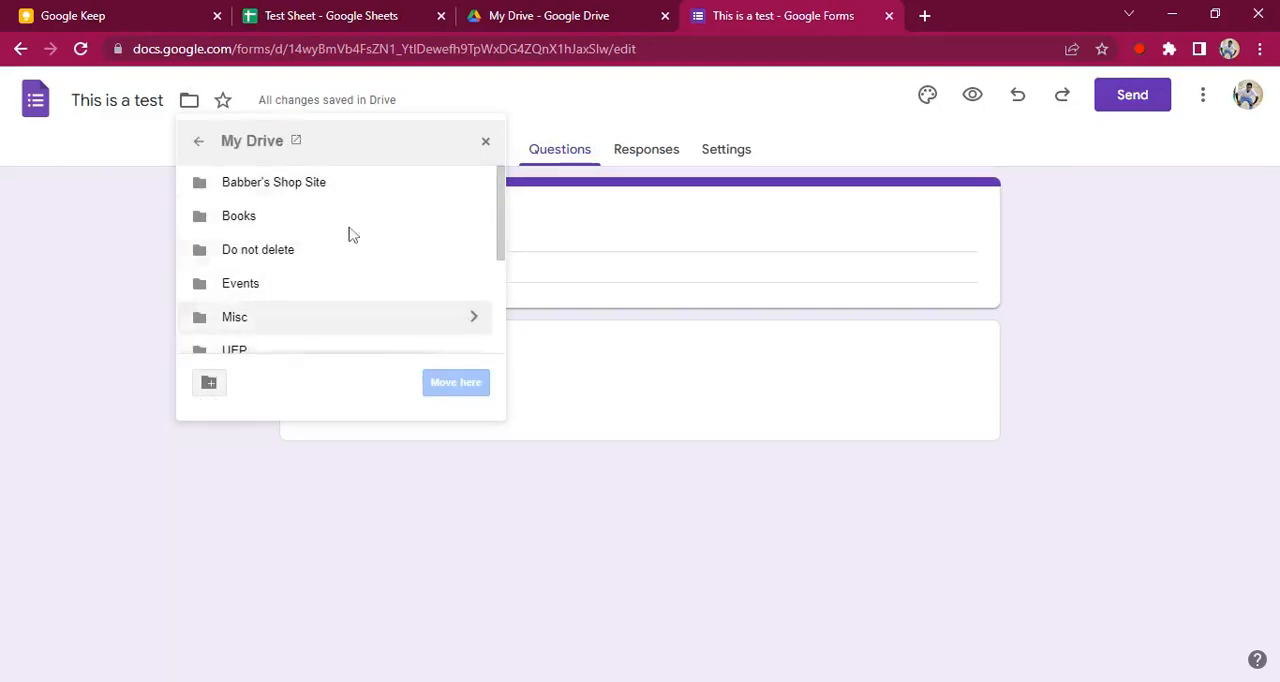
click(486, 143)
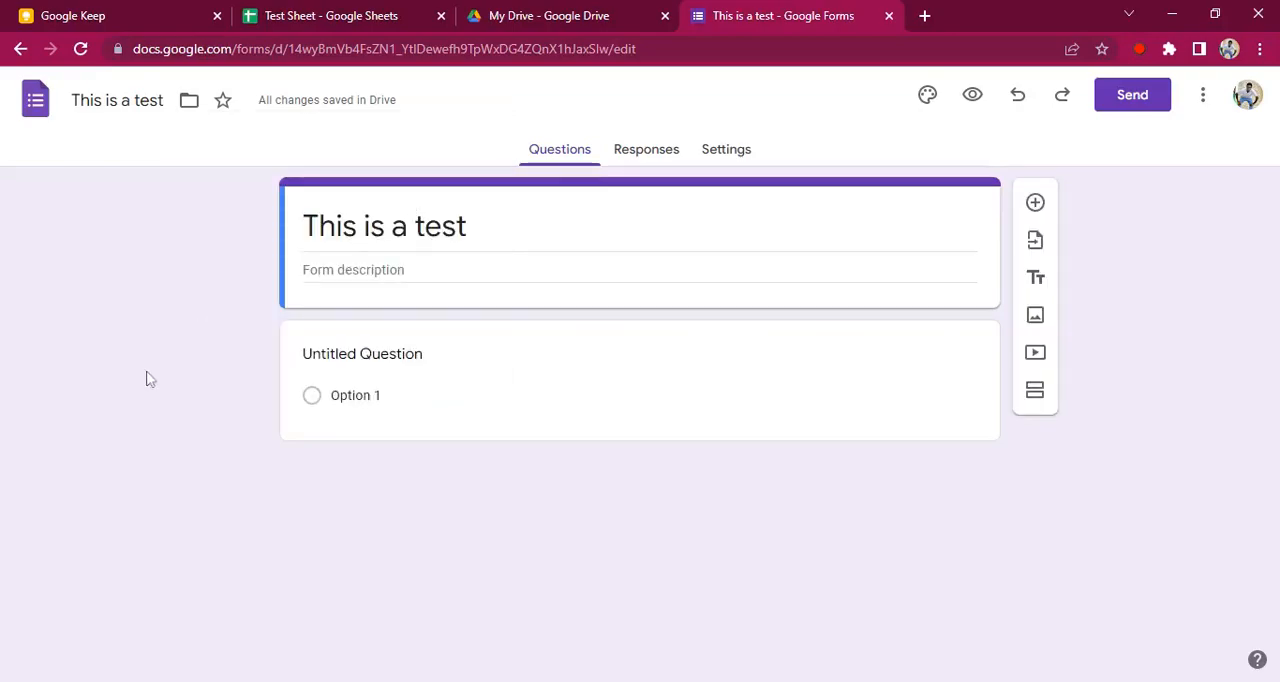
Name the first question "First Name" and look over the available question types
click(388, 362)
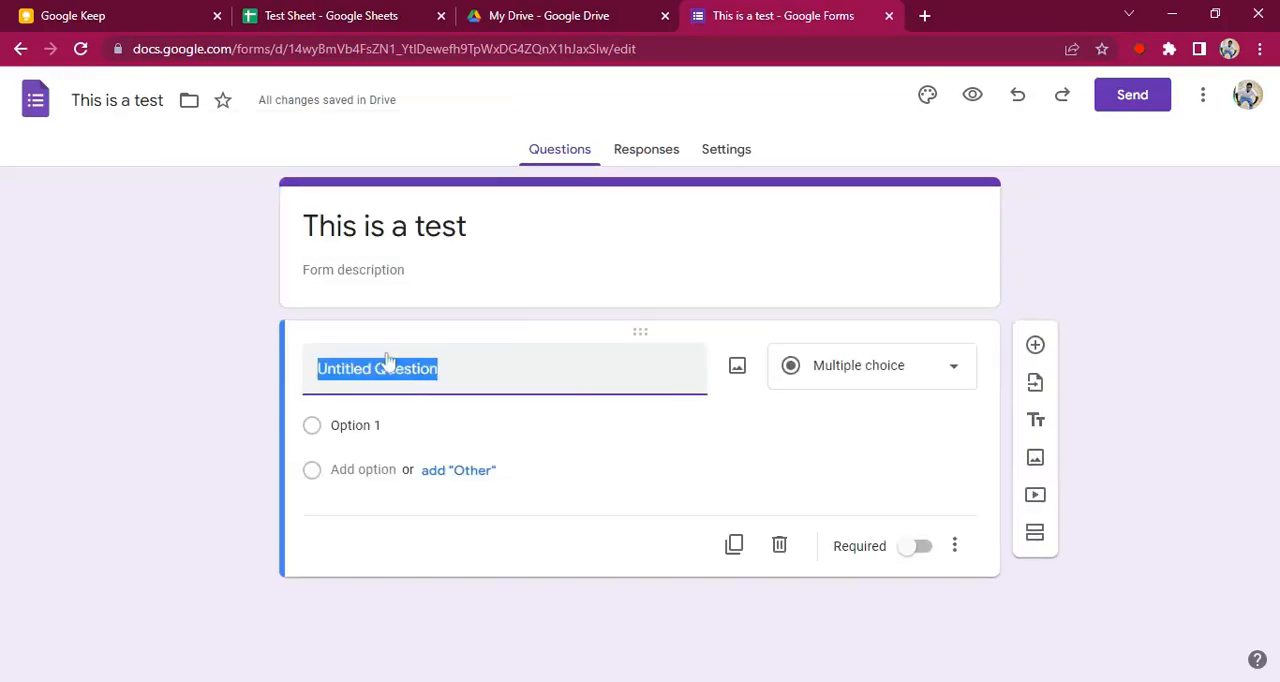
text(rirs)
key(BackSpace)
key(BackSpace)
key(BackSpace)
key(BackSpace)
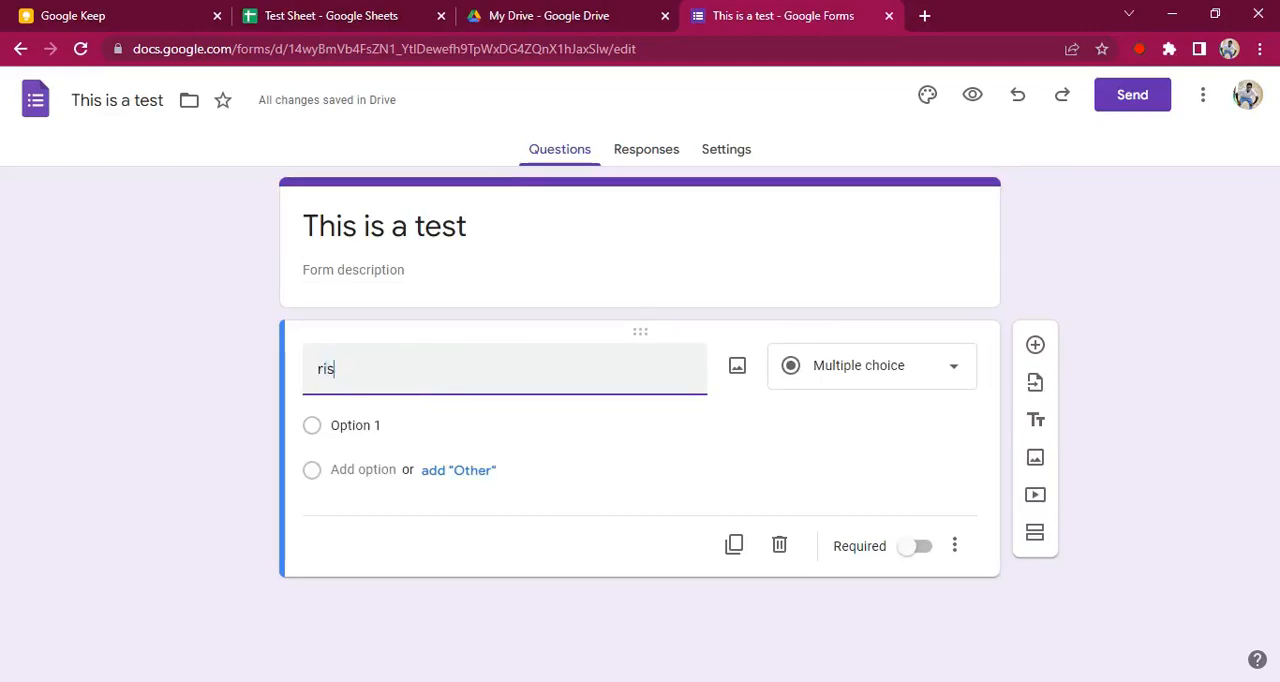
text(fi)
key(BackSpace)
key(BackSpace)
text(First Name)
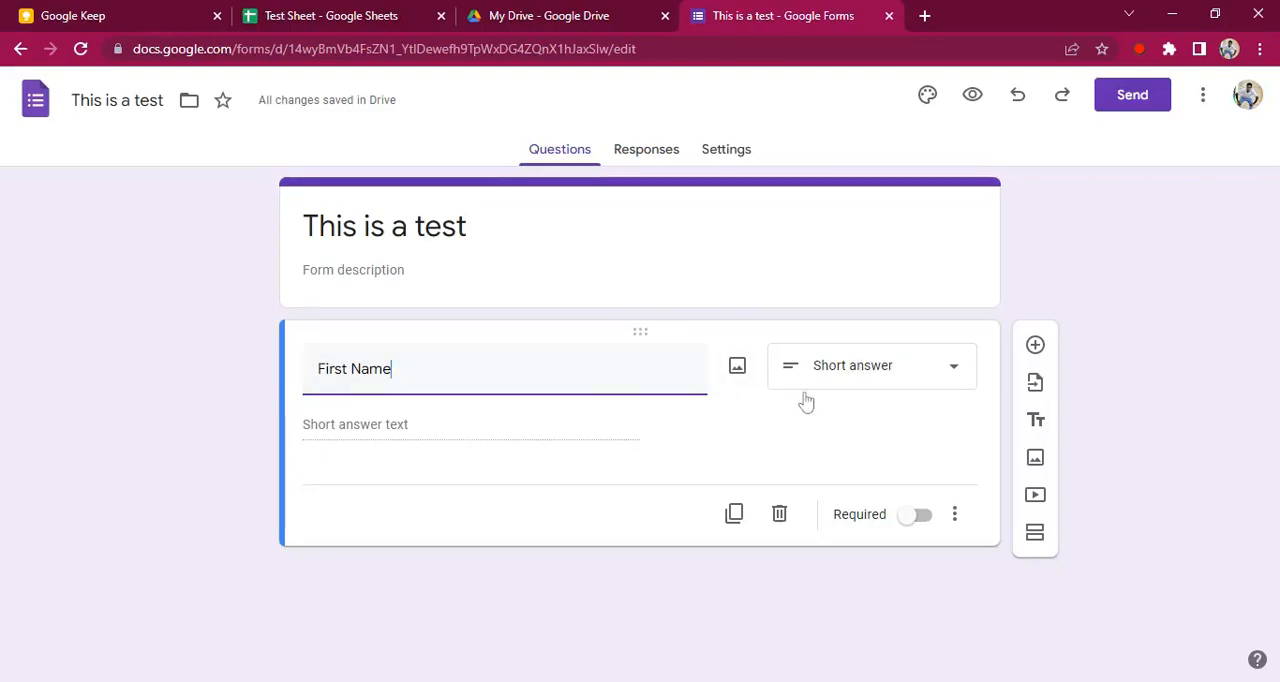
click(842, 367)
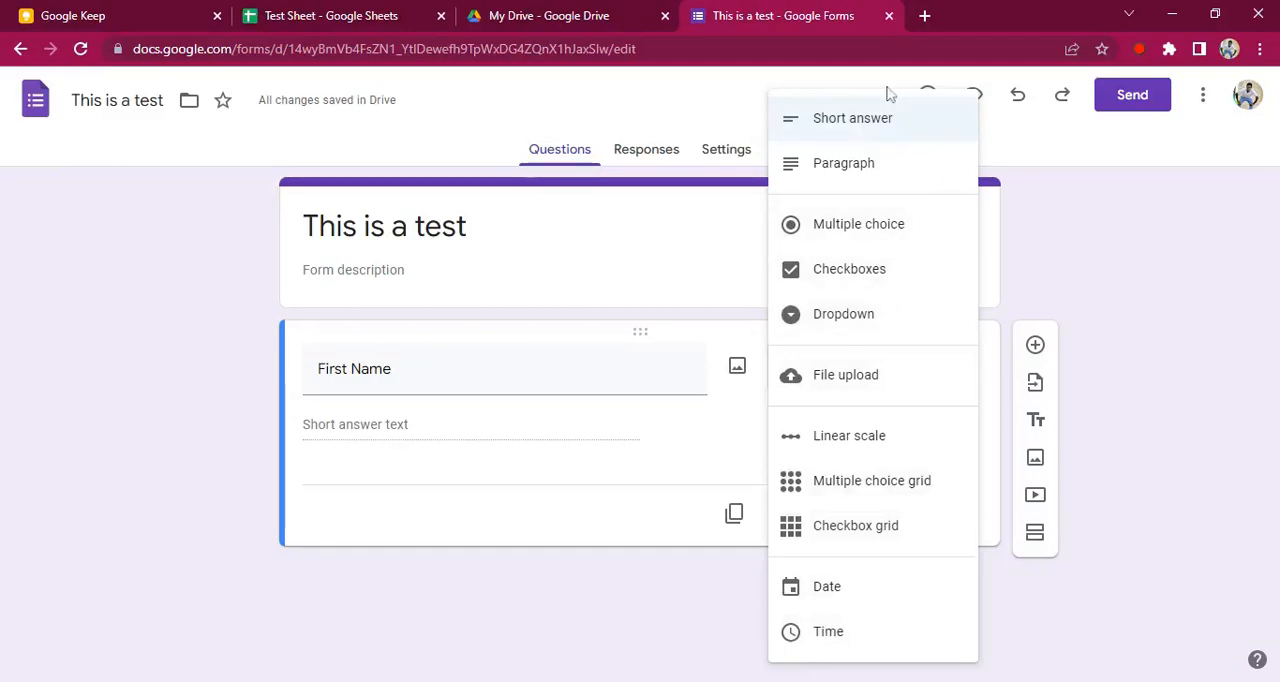
click(477, 583)
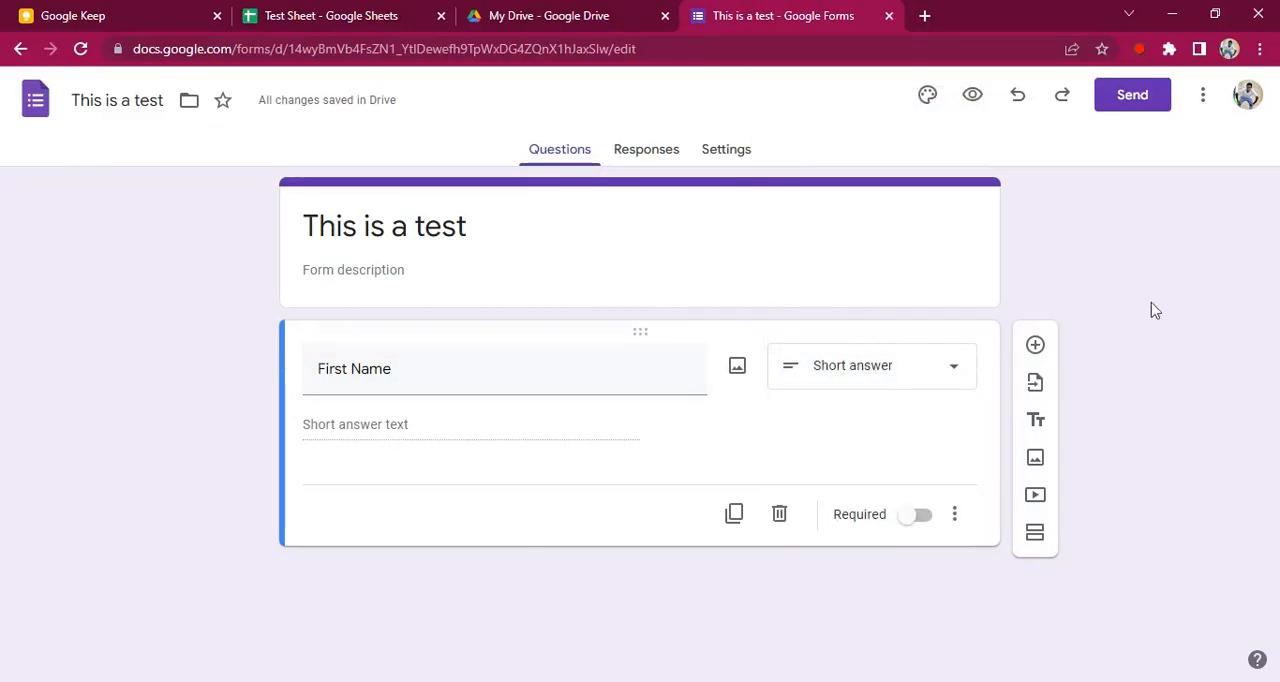
Add a second question named "Last Name" below the First Name question
click(1036, 346)
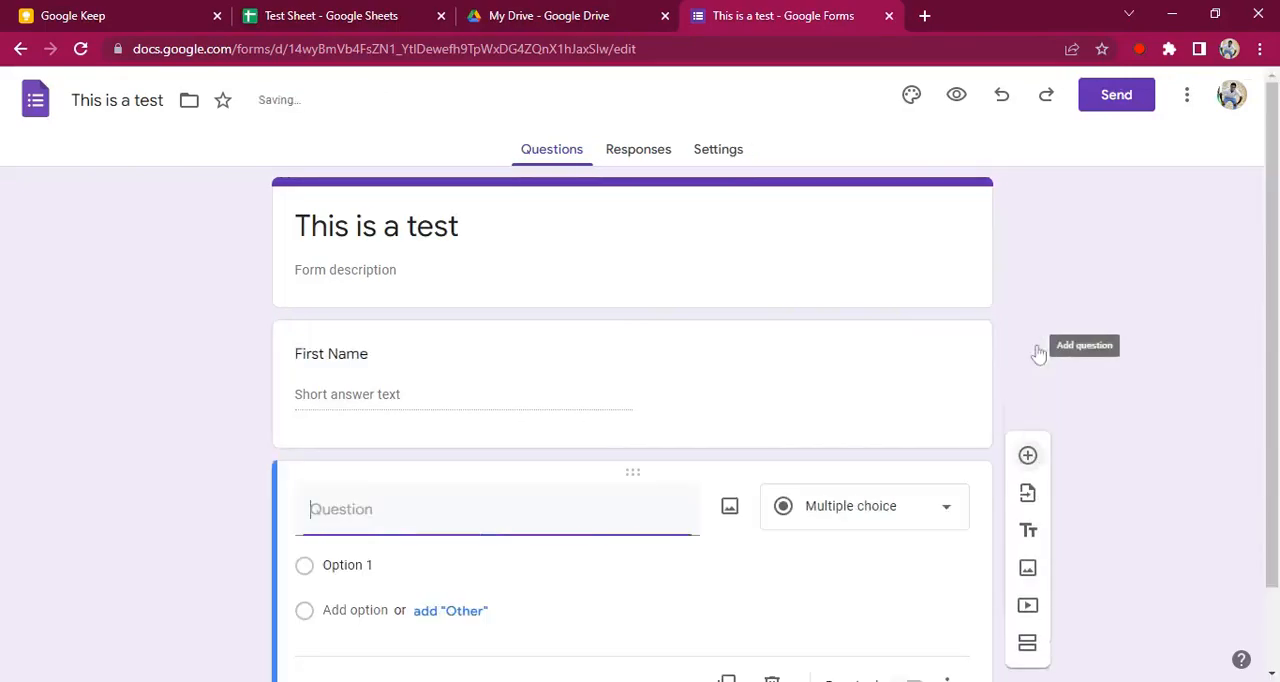
text(Last Ne)
text(me)
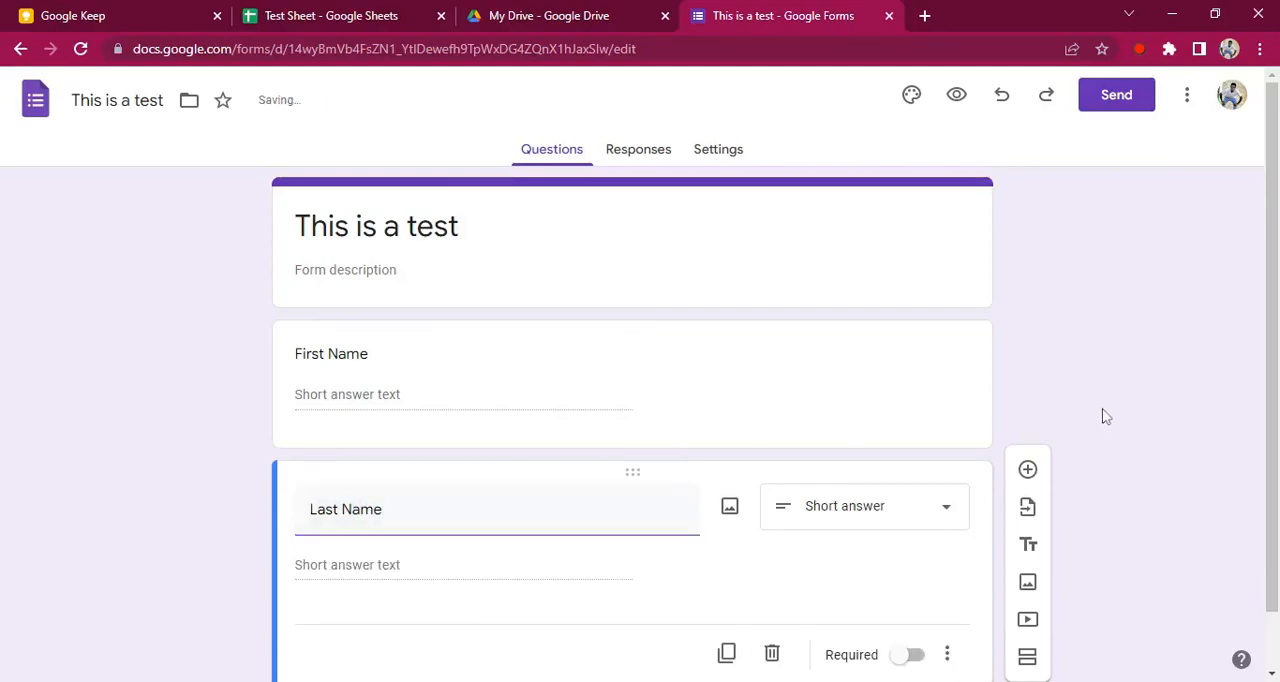
Add a third question named "Age" below the Last Name question
scroll(1273, 374, down, 1)
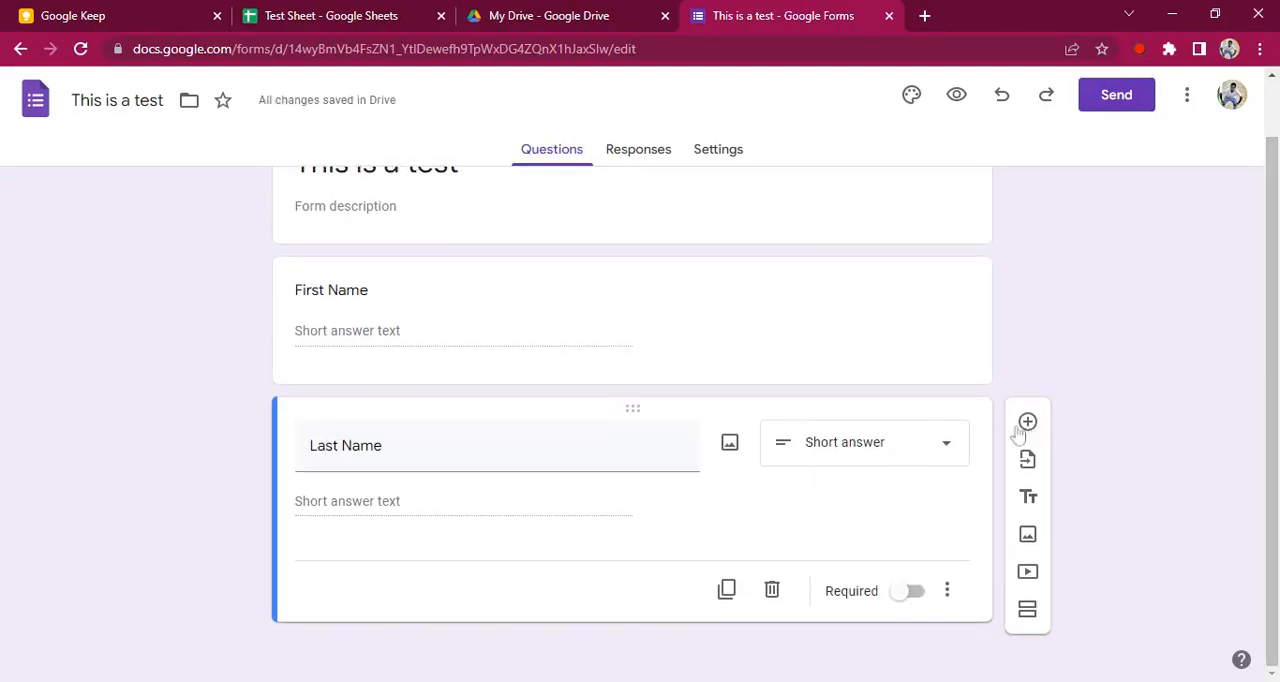
click(1029, 425)
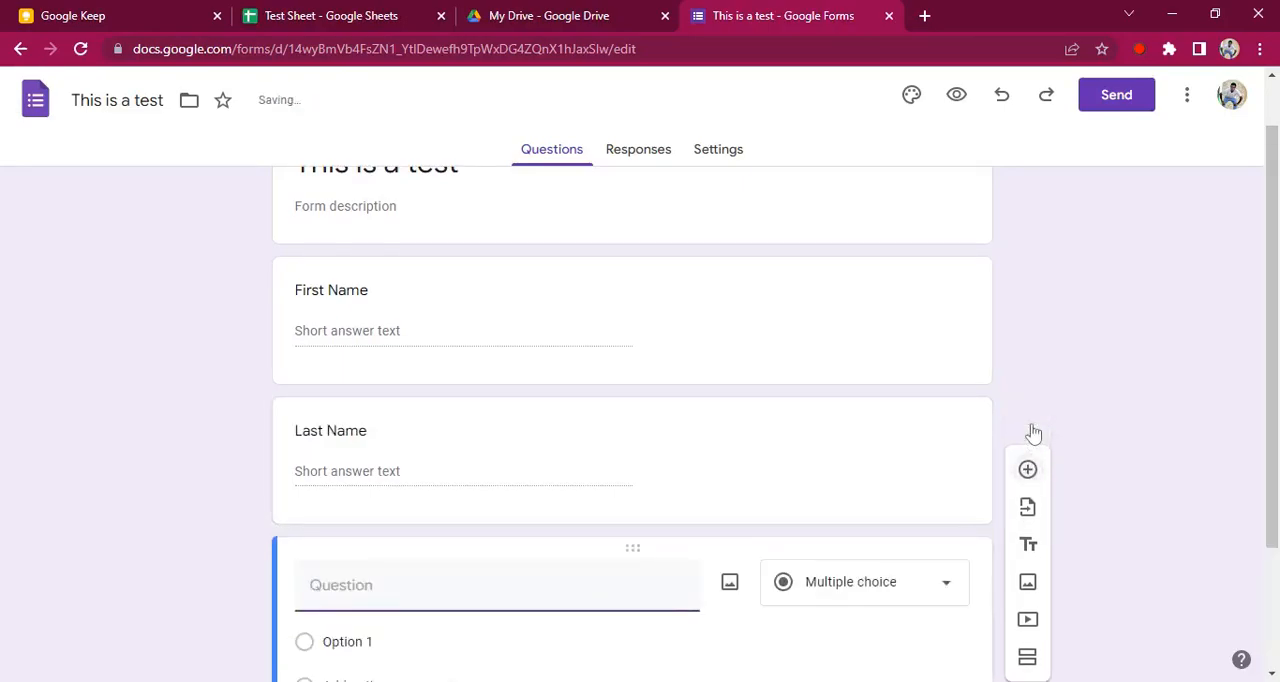
text(Age)
drag(1273, 322, 1031, 437)
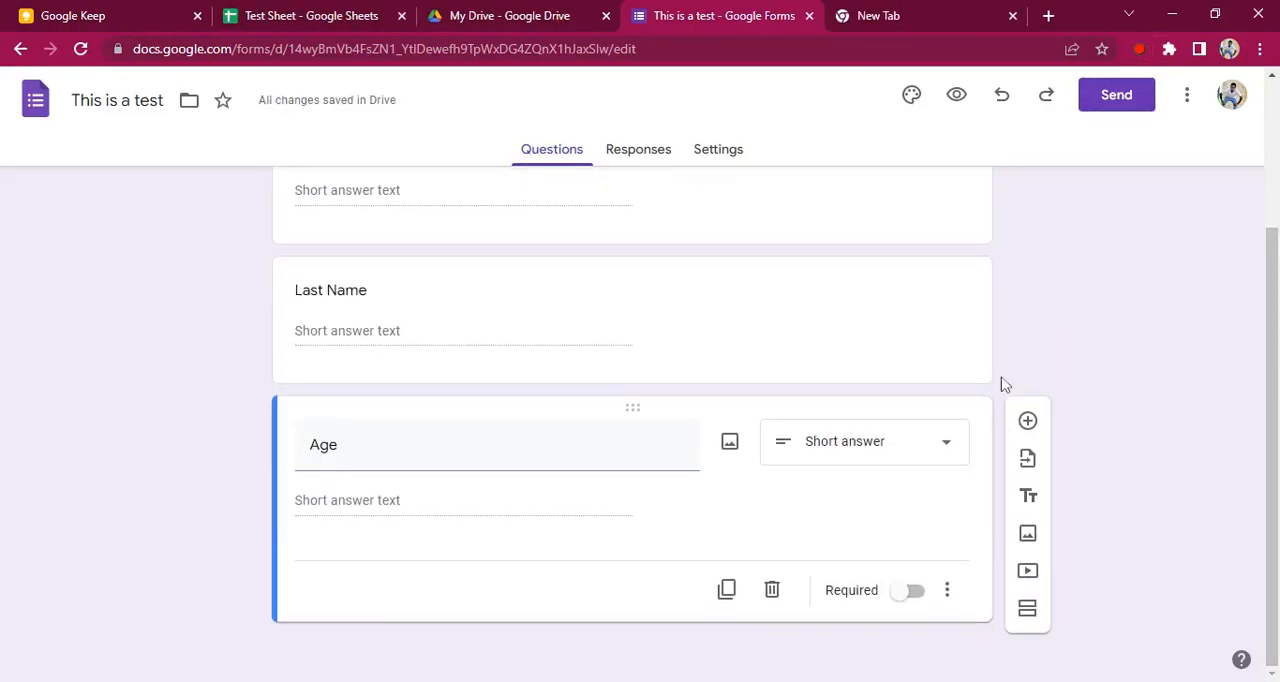
Change the Age question's type to Linear scale
click(887, 461)
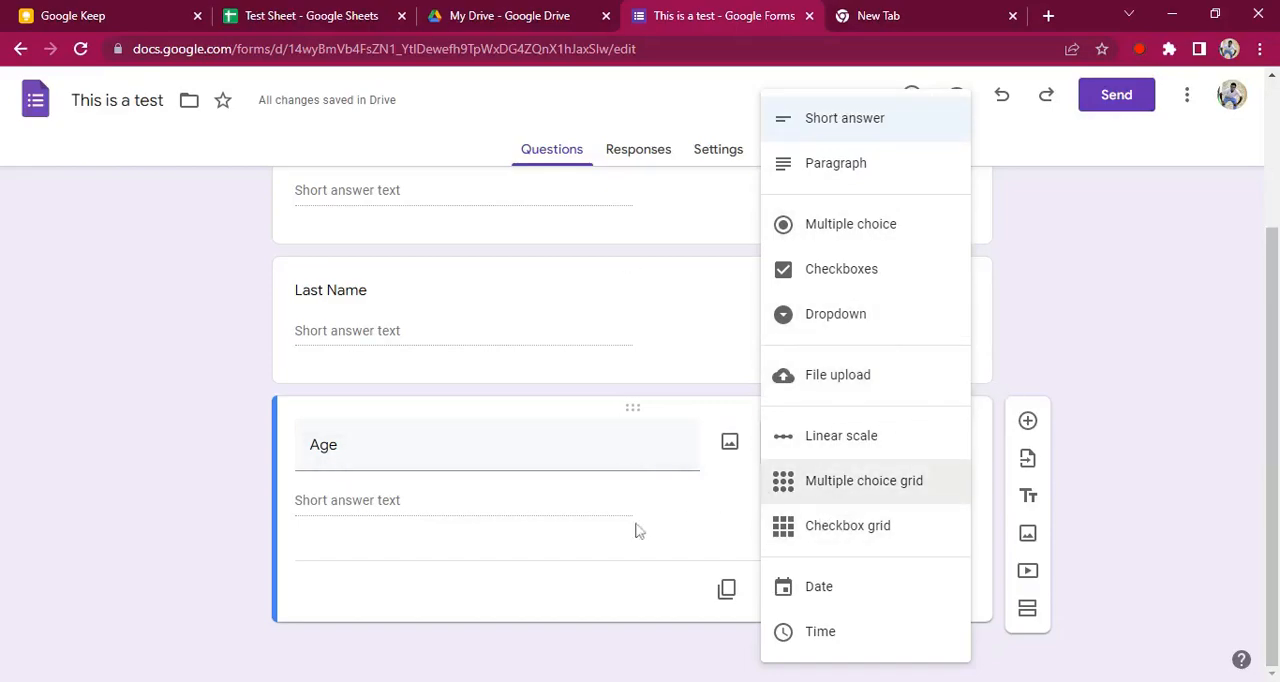
click(1032, 378)
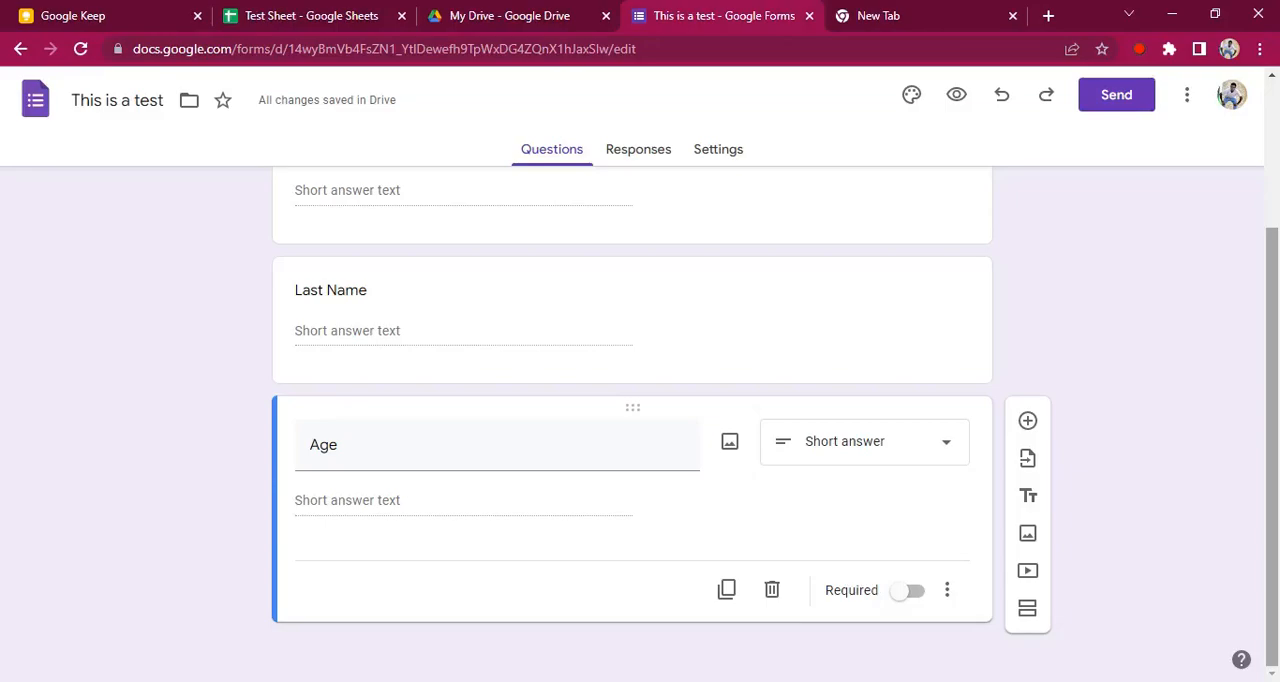
click(886, 446)
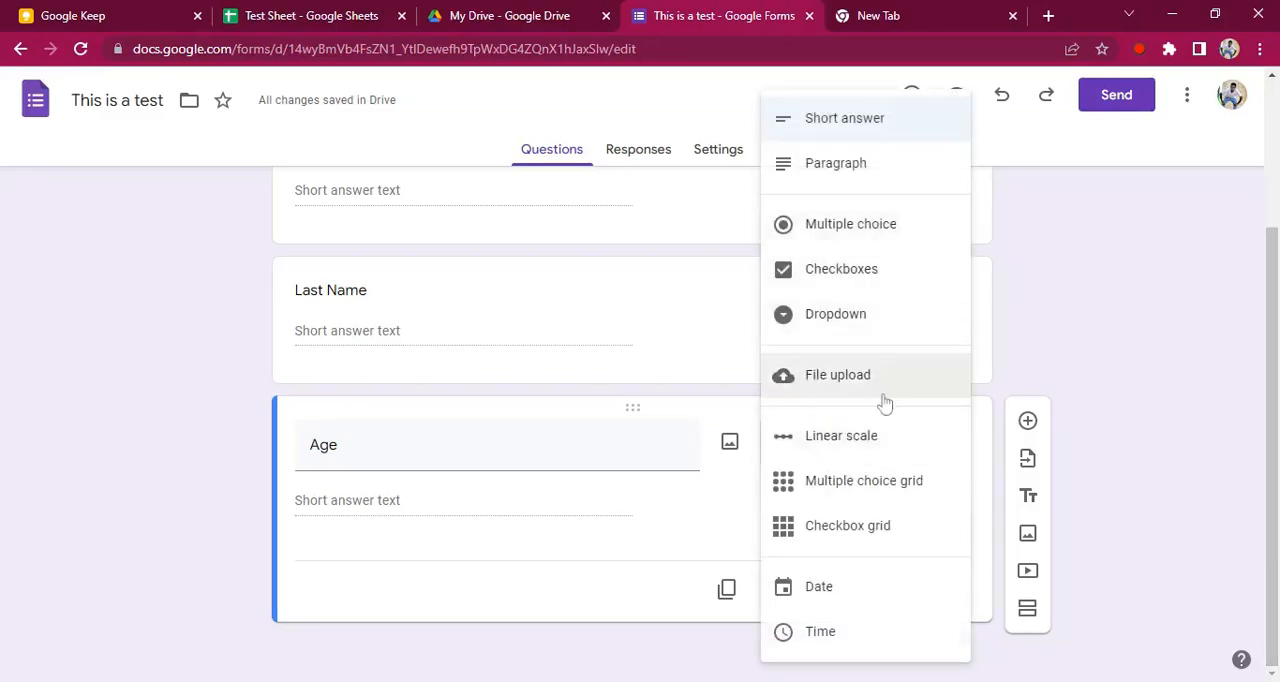
click(855, 440)
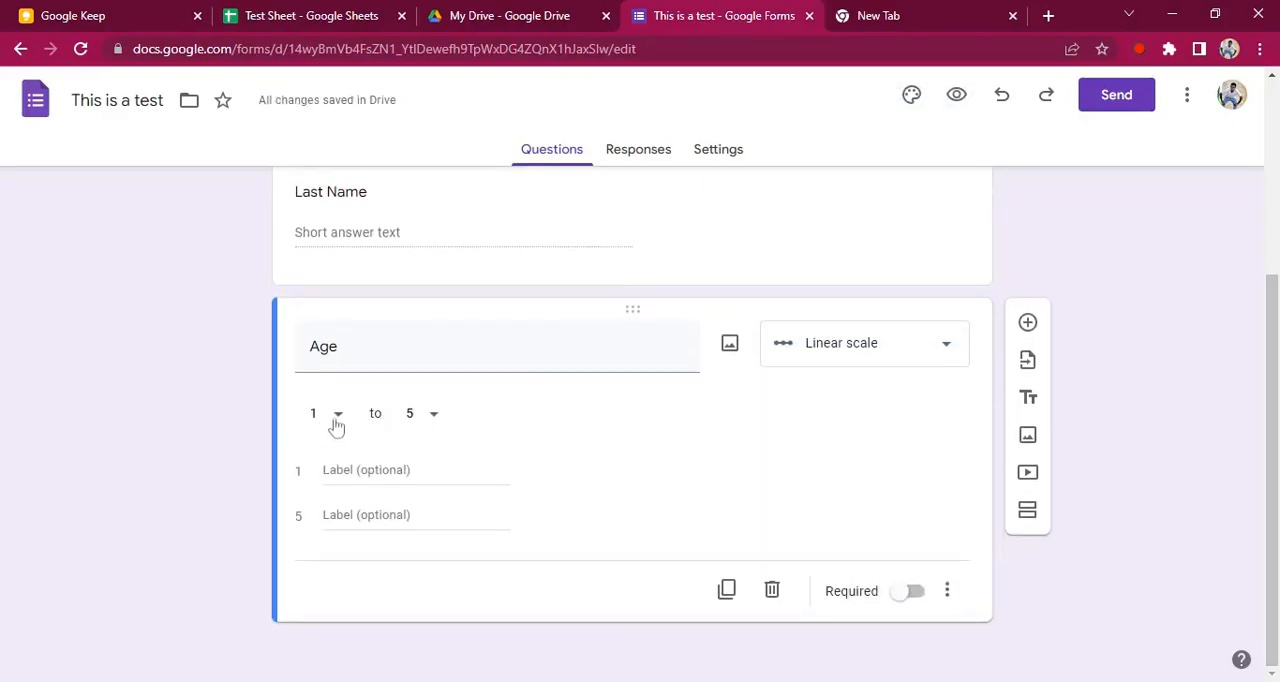
Keep the Age scale range at 1 to 5 and label its low end 16 and its high end 20
click(336, 420)
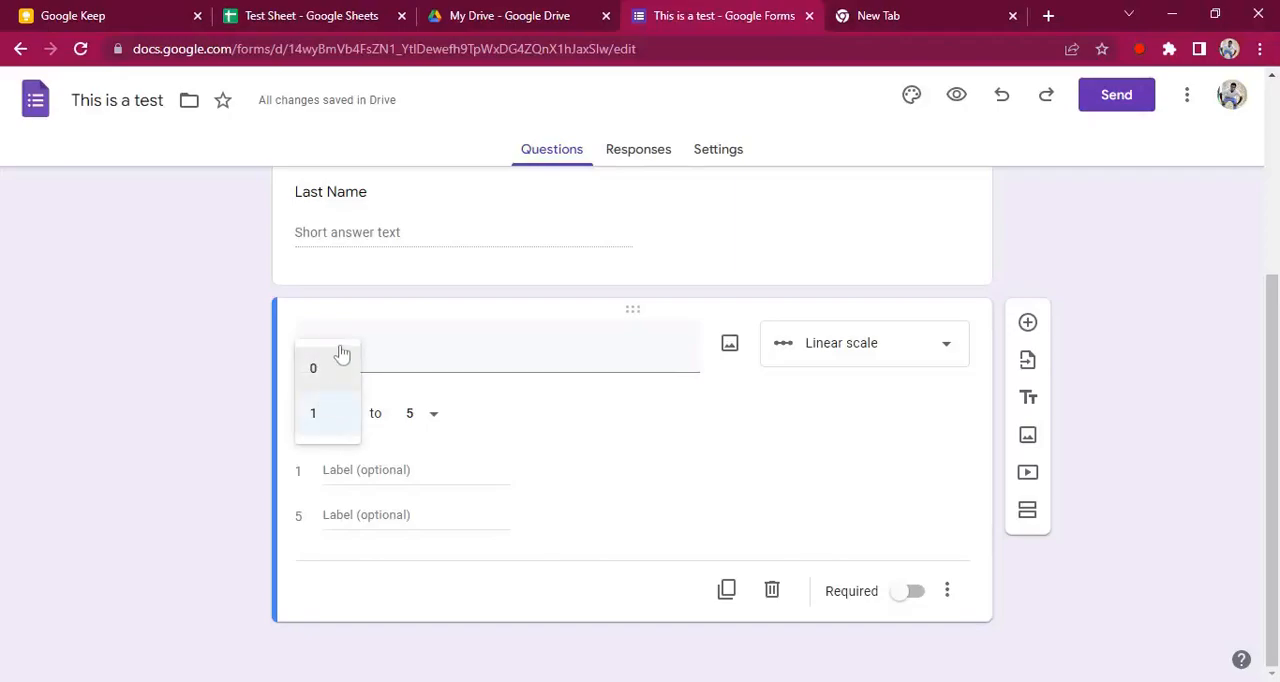
click(329, 427)
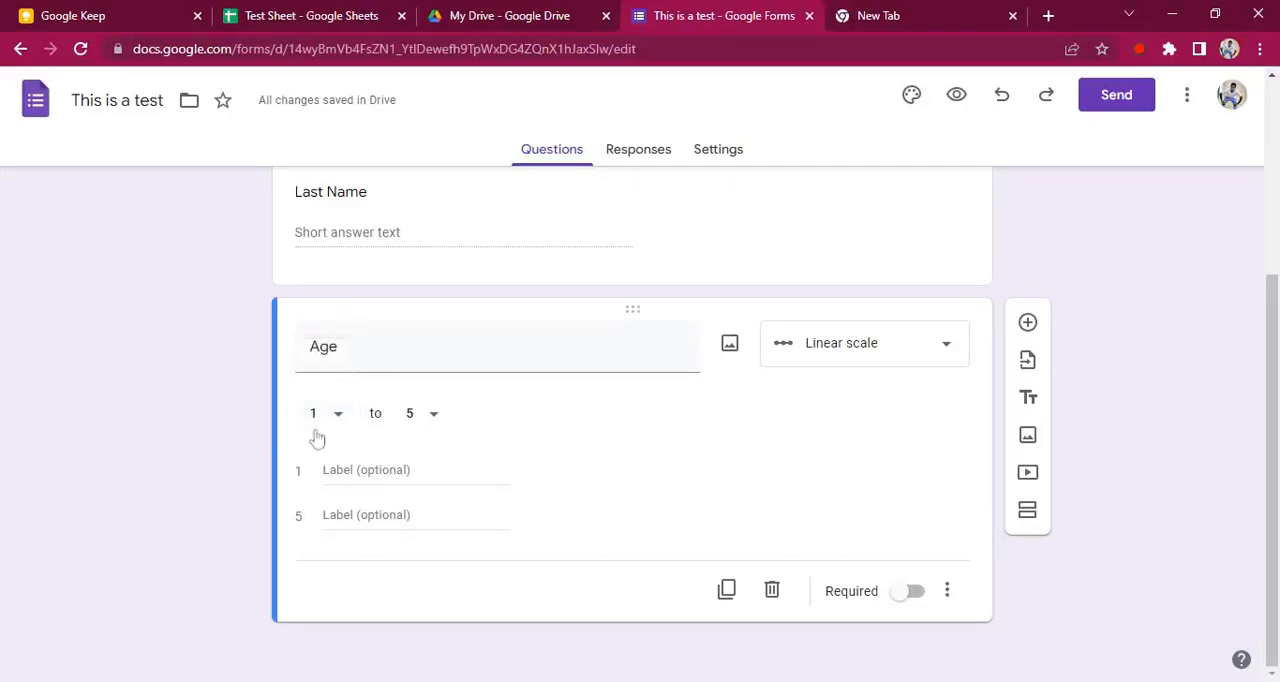
click(433, 424)
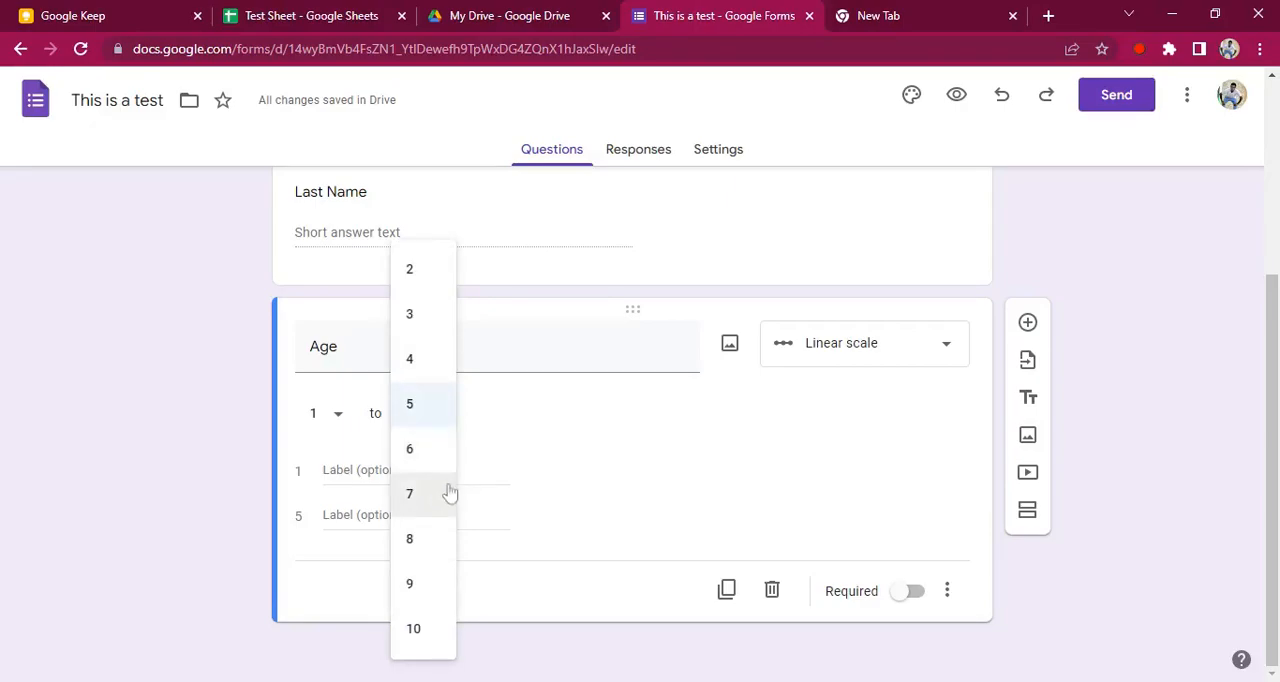
click(427, 404)
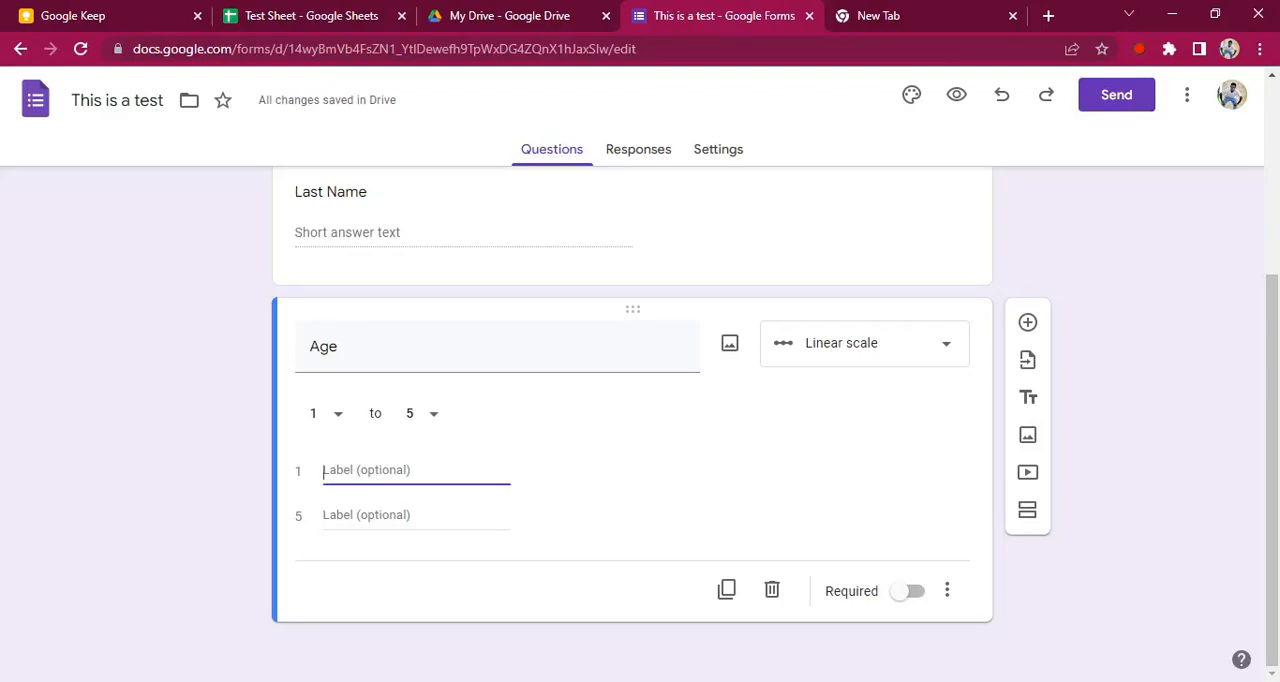
text(16)
click(338, 510)
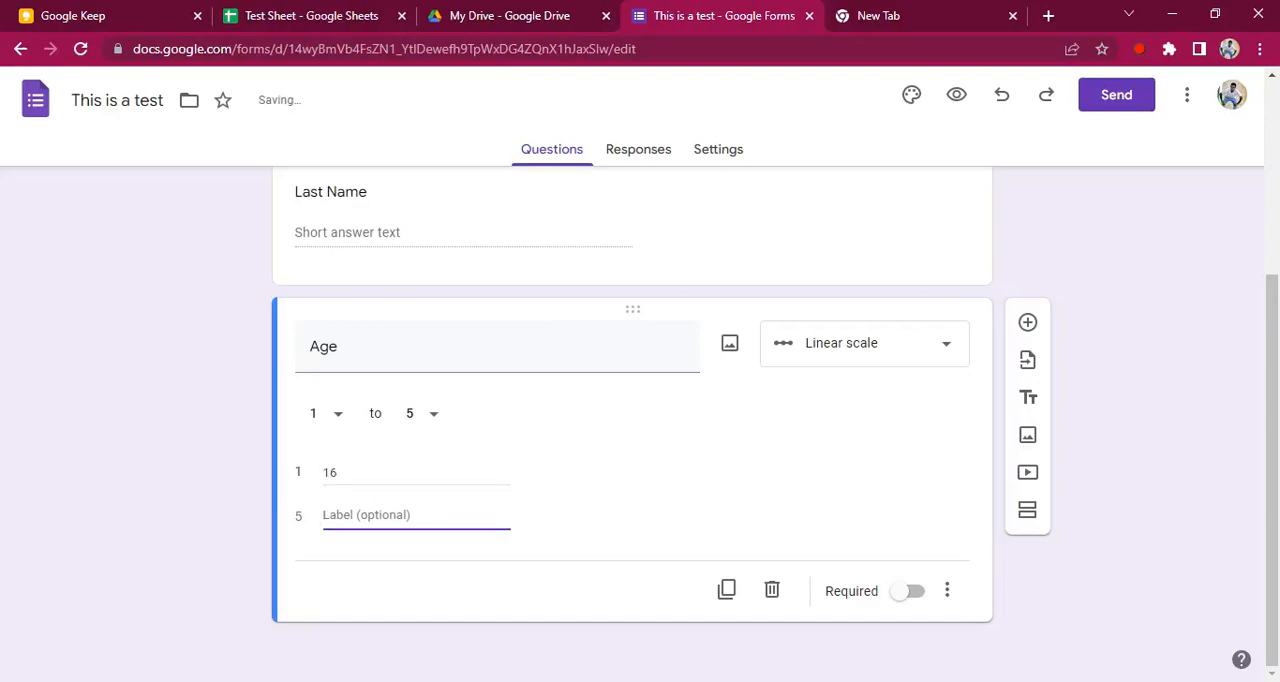
text(20)
click(713, 406)
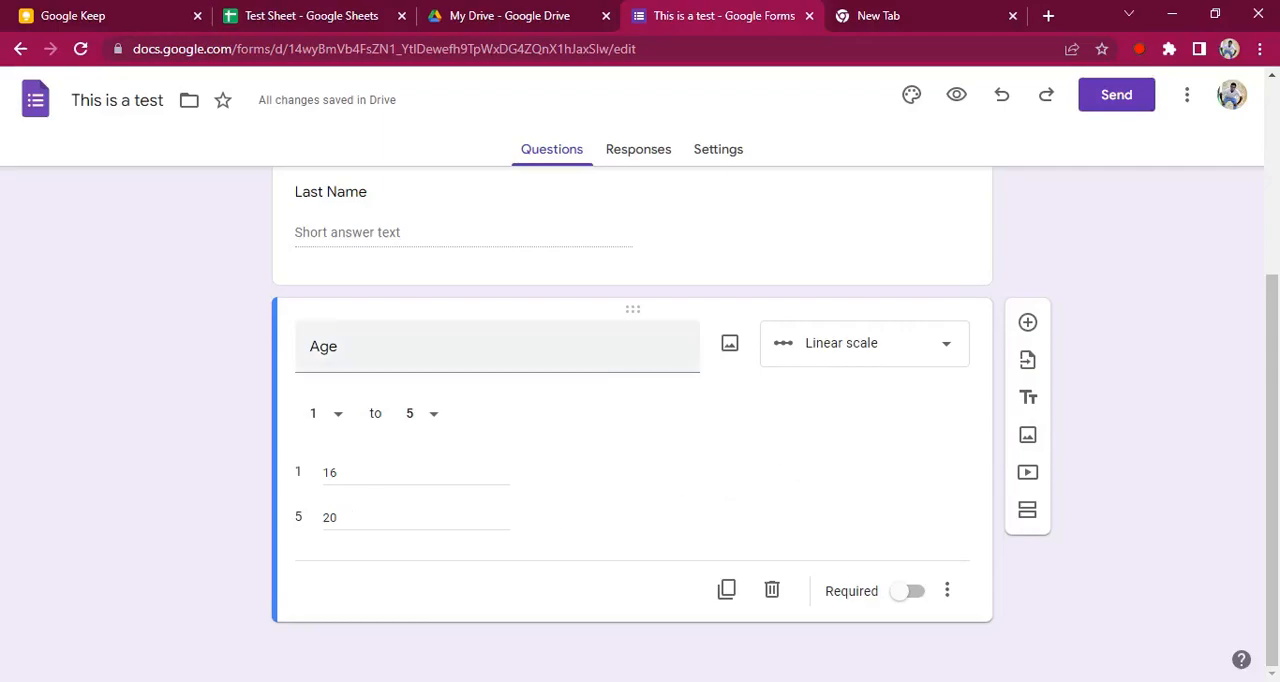
Preview the form, try each Age scale option from 1 to 5, and return to the form editor
click(962, 106)
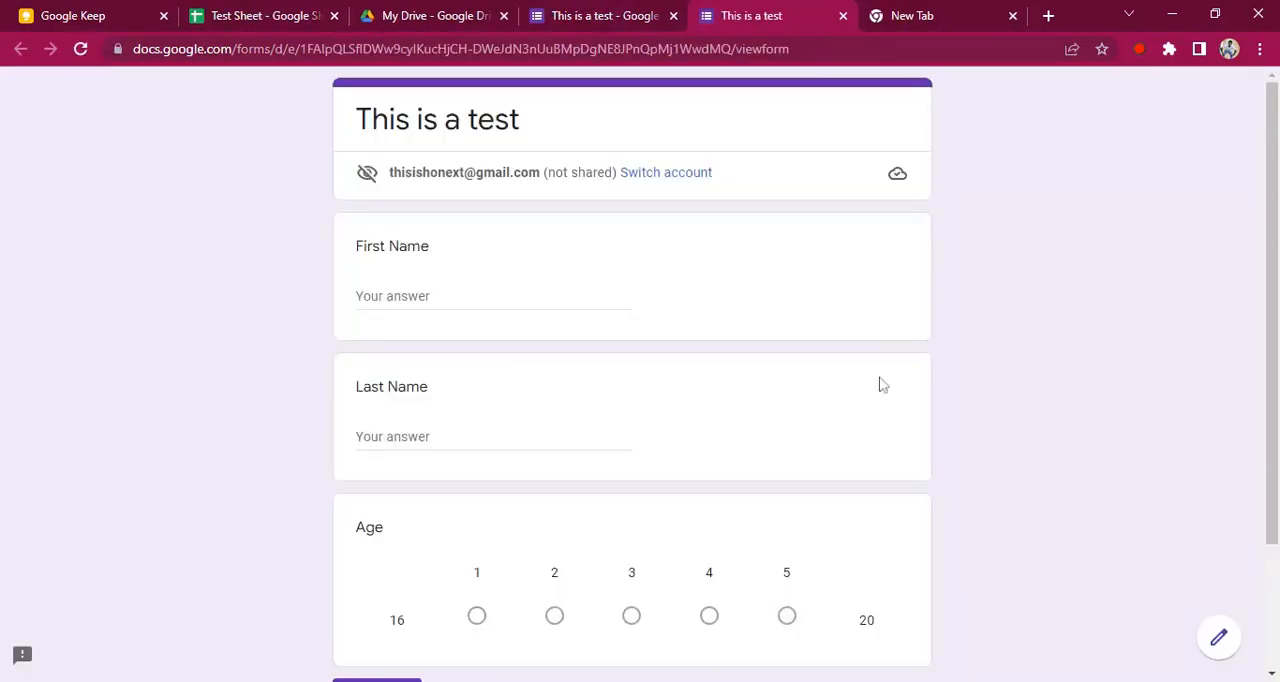
drag(1272, 304, 1270, 430)
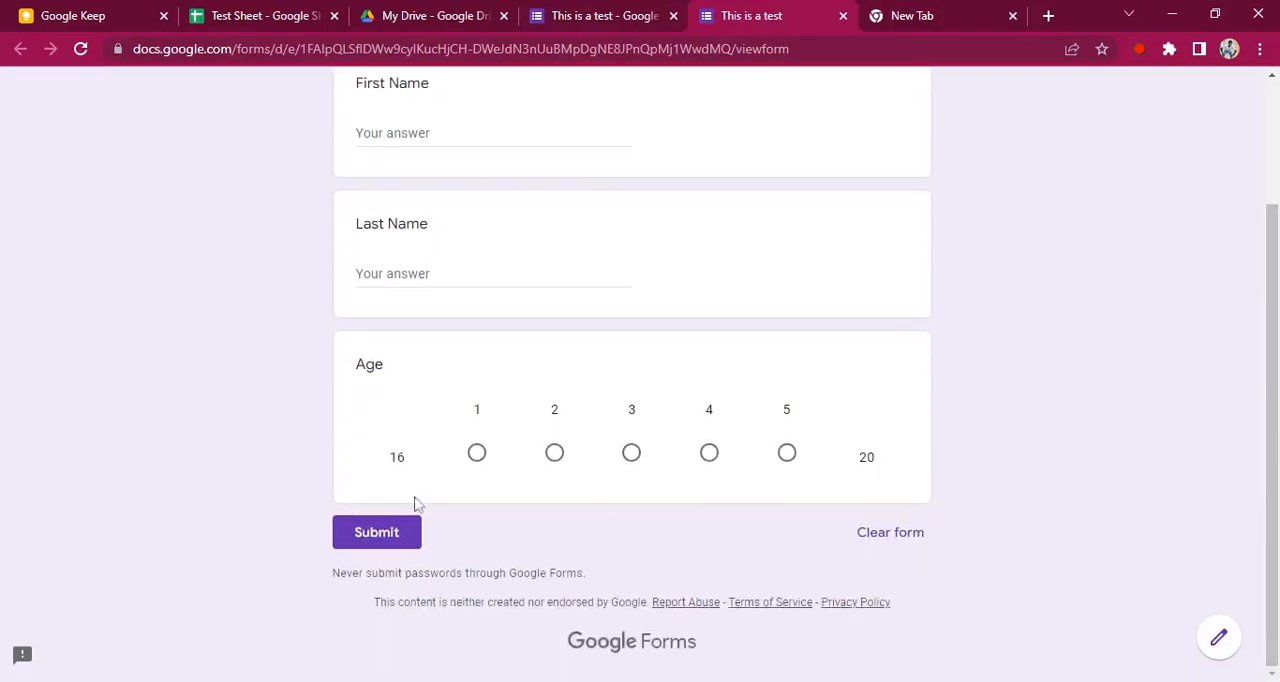
click(478, 455)
click(556, 457)
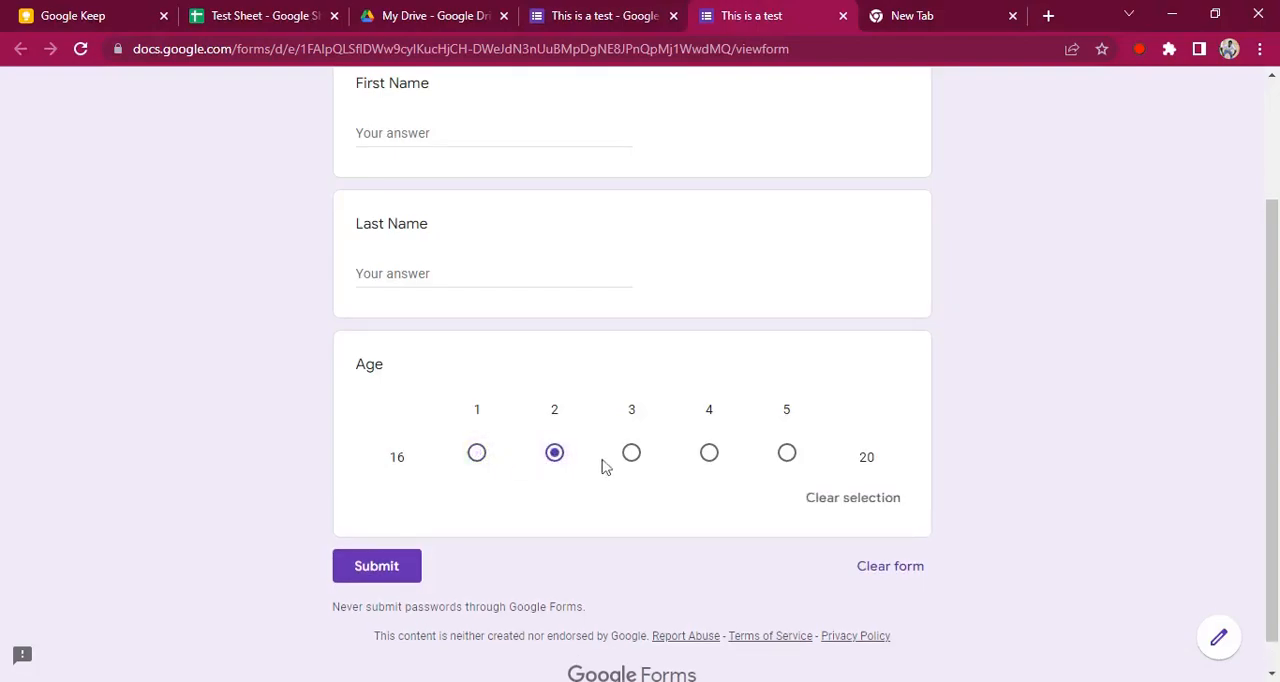
click(629, 458)
click(710, 455)
click(787, 455)
key(ctrl+w)
mouse_move(1273, 386)
mouse_down()
mouse_move(1273, 375)
mouse_move(1274, 387)
mouse_up()
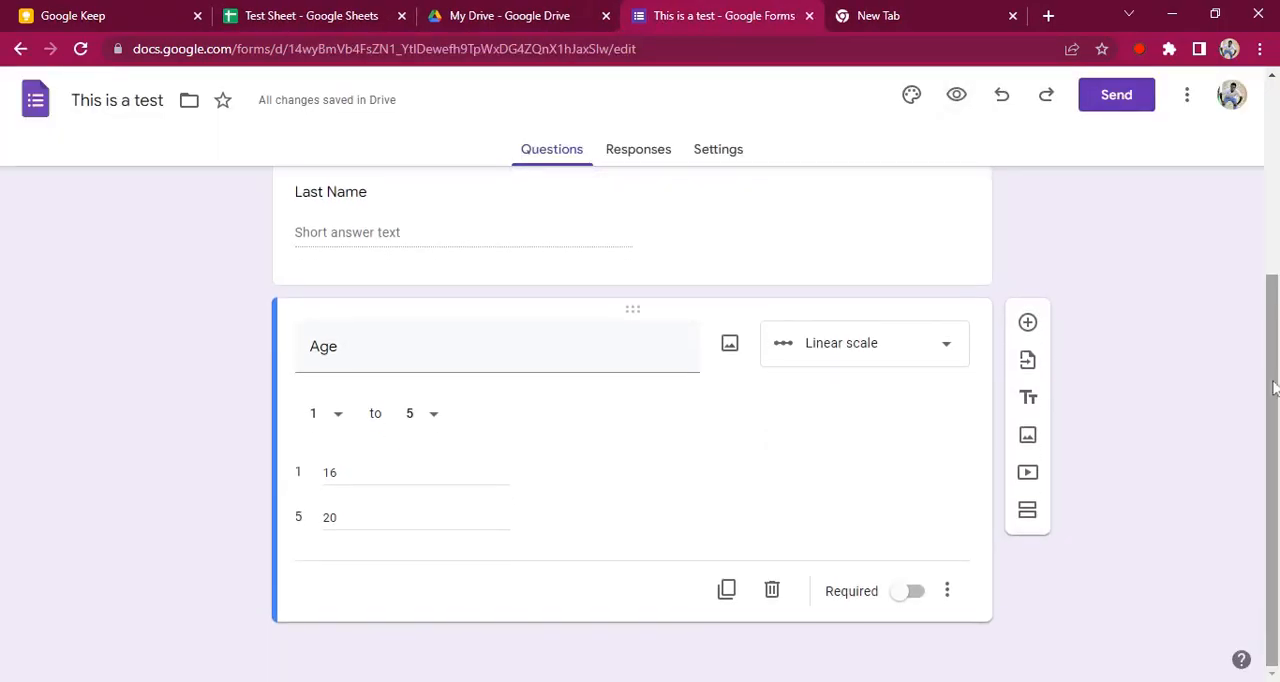
Add a Paragraph question named "About" below the Age question
click(1027, 322)
drag(1273, 296, 1276, 366)
click(932, 412)
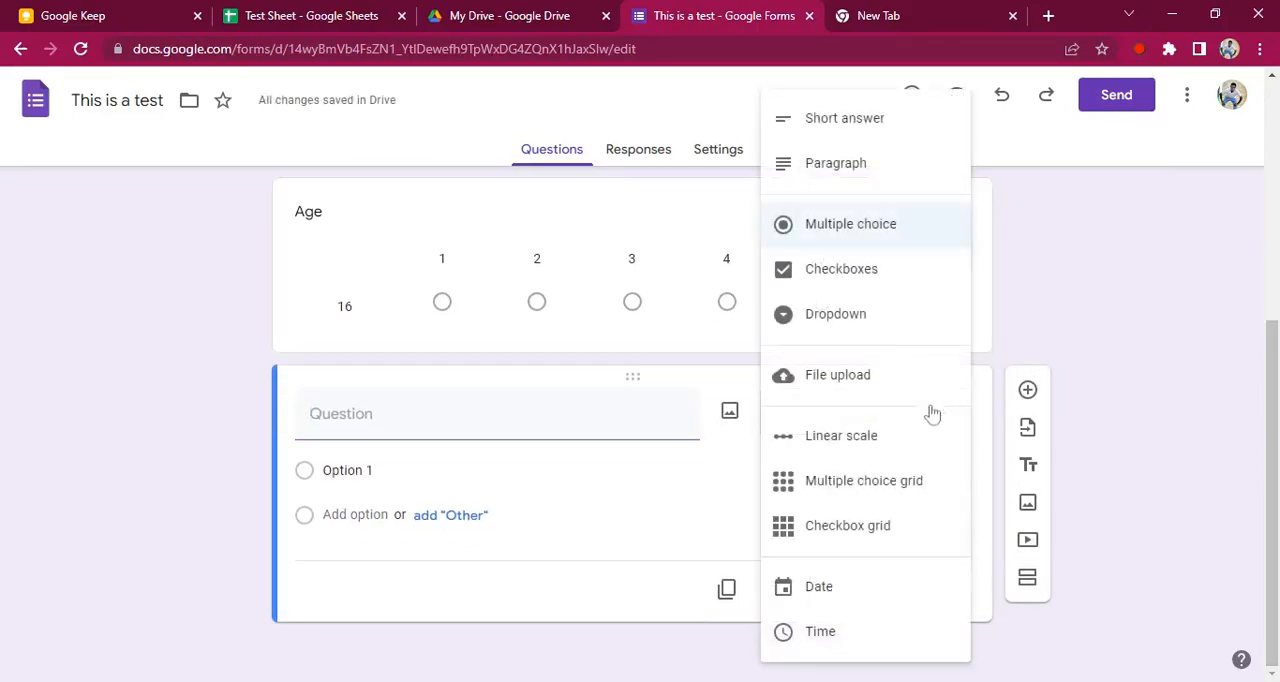
click(873, 165)
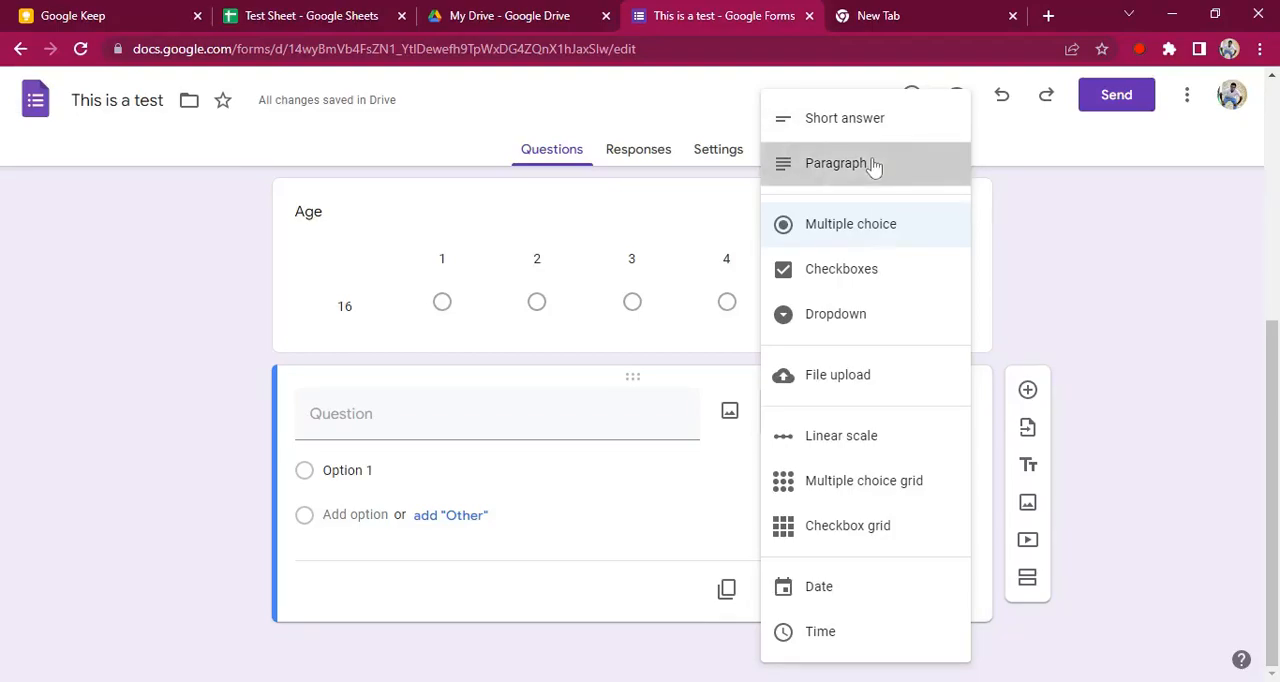
text(About)
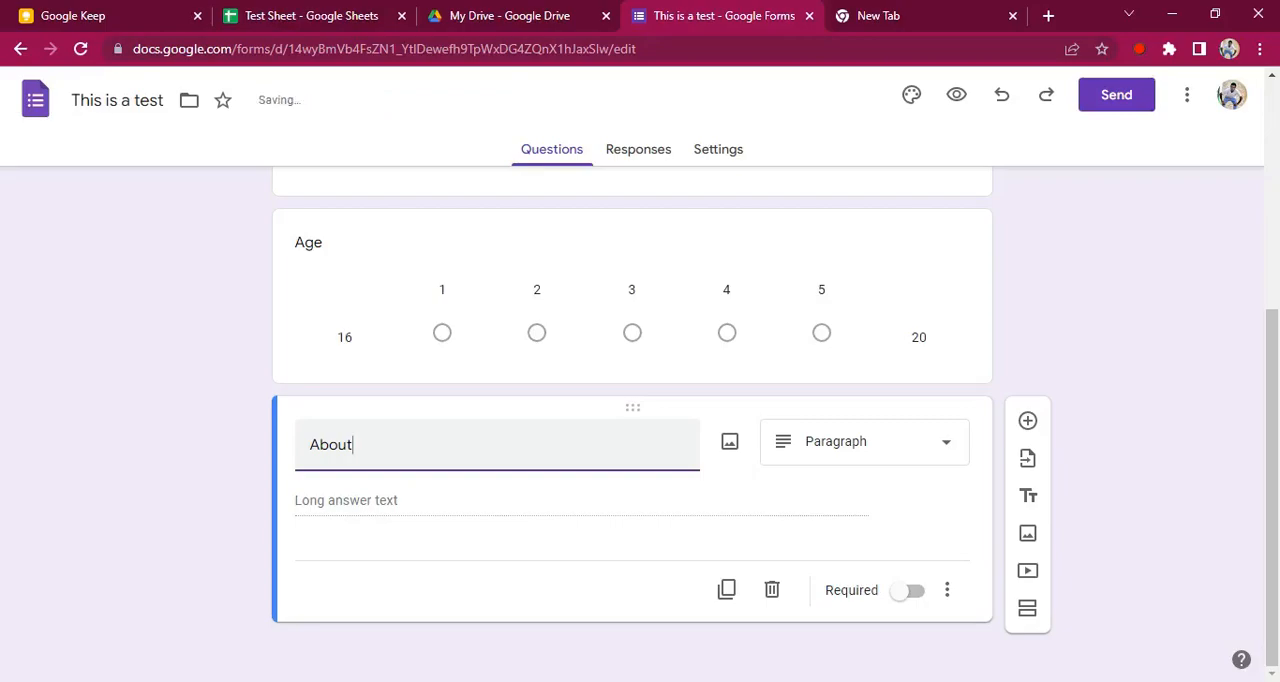
click(127, 480)
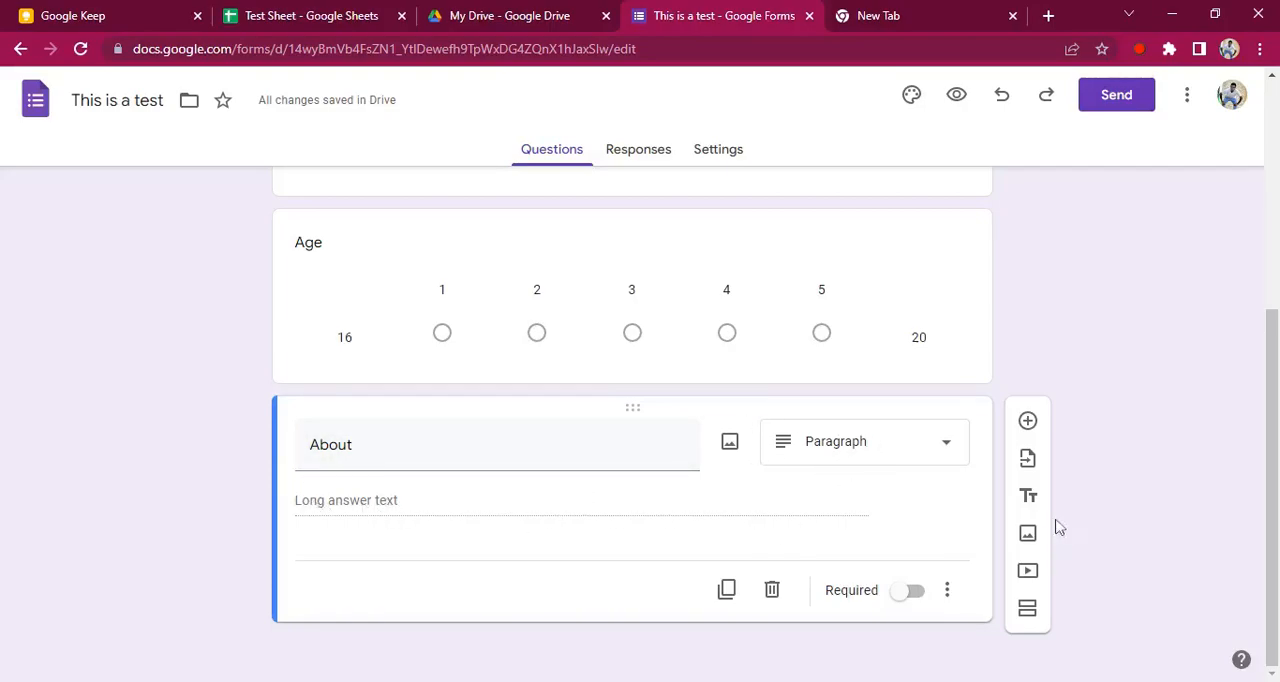
Add a Multiple choice question named "Gender" below the About question
click(1027, 420)
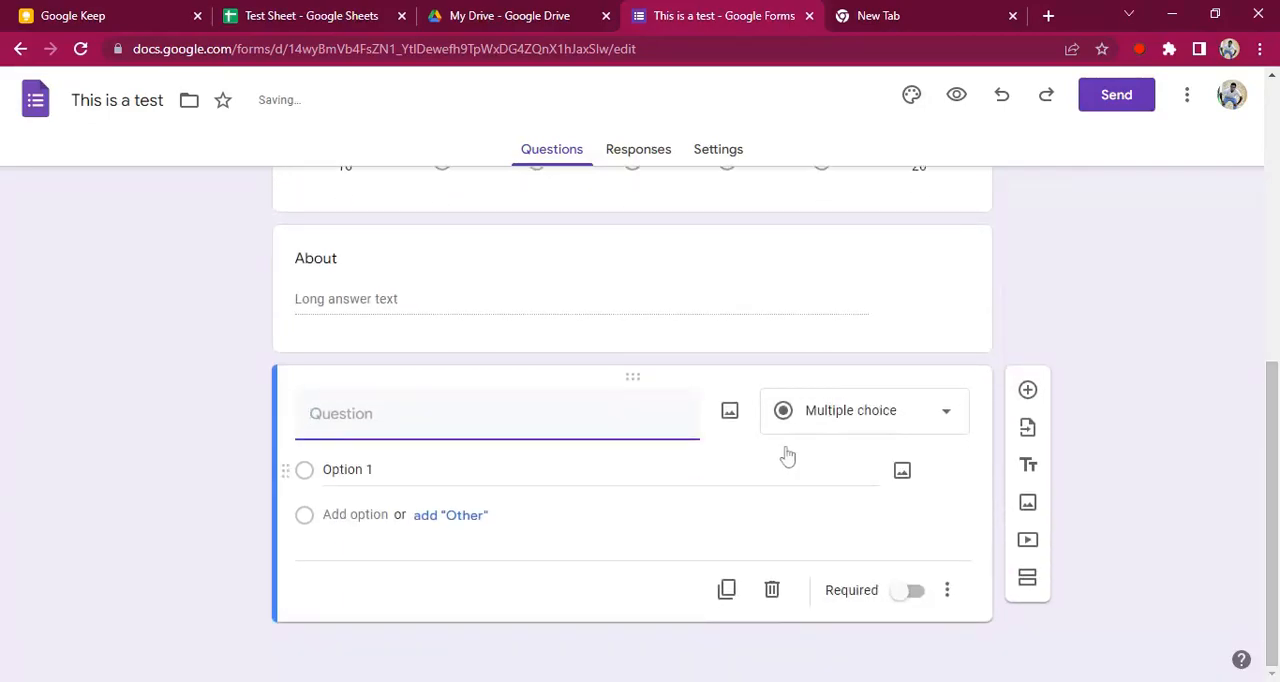
click(920, 405)
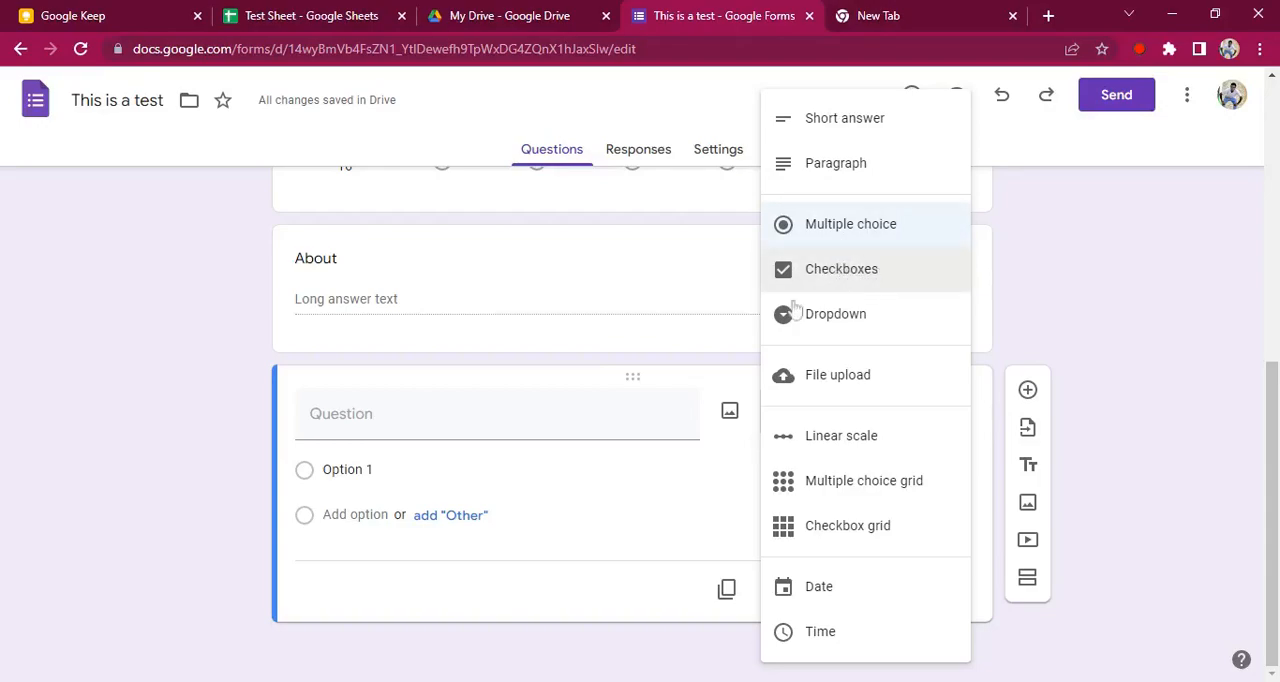
click(847, 230)
click(497, 414)
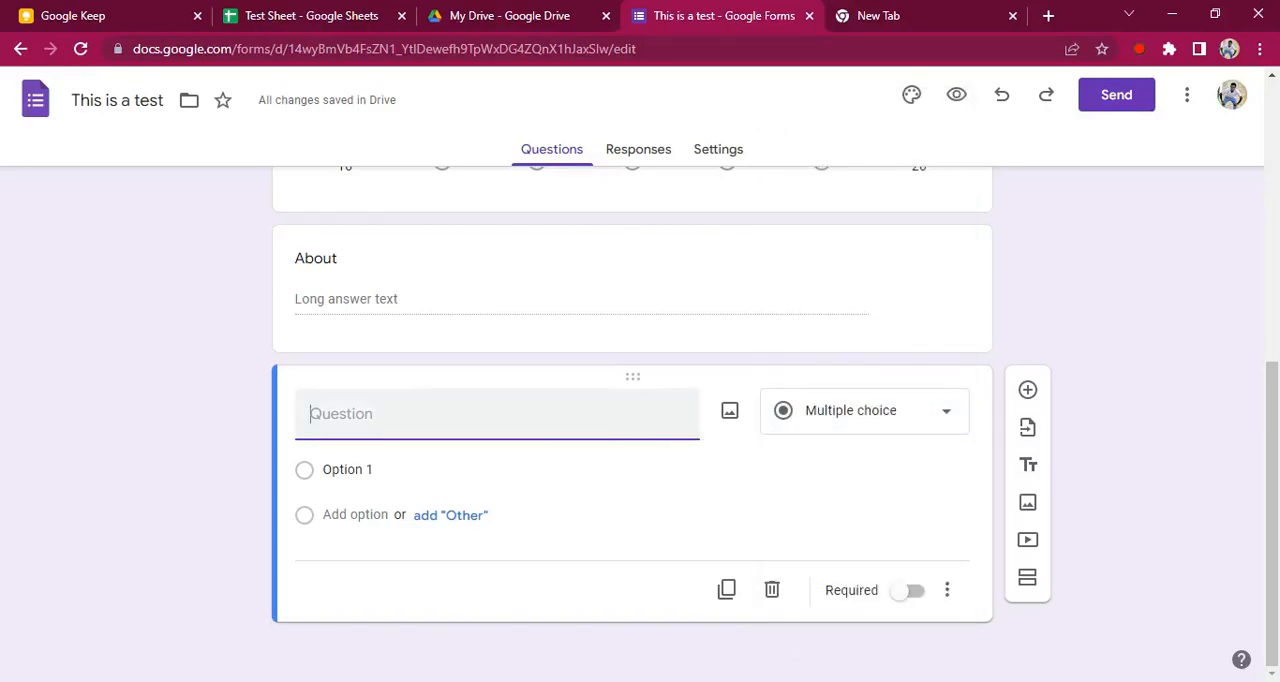
text(Gender)
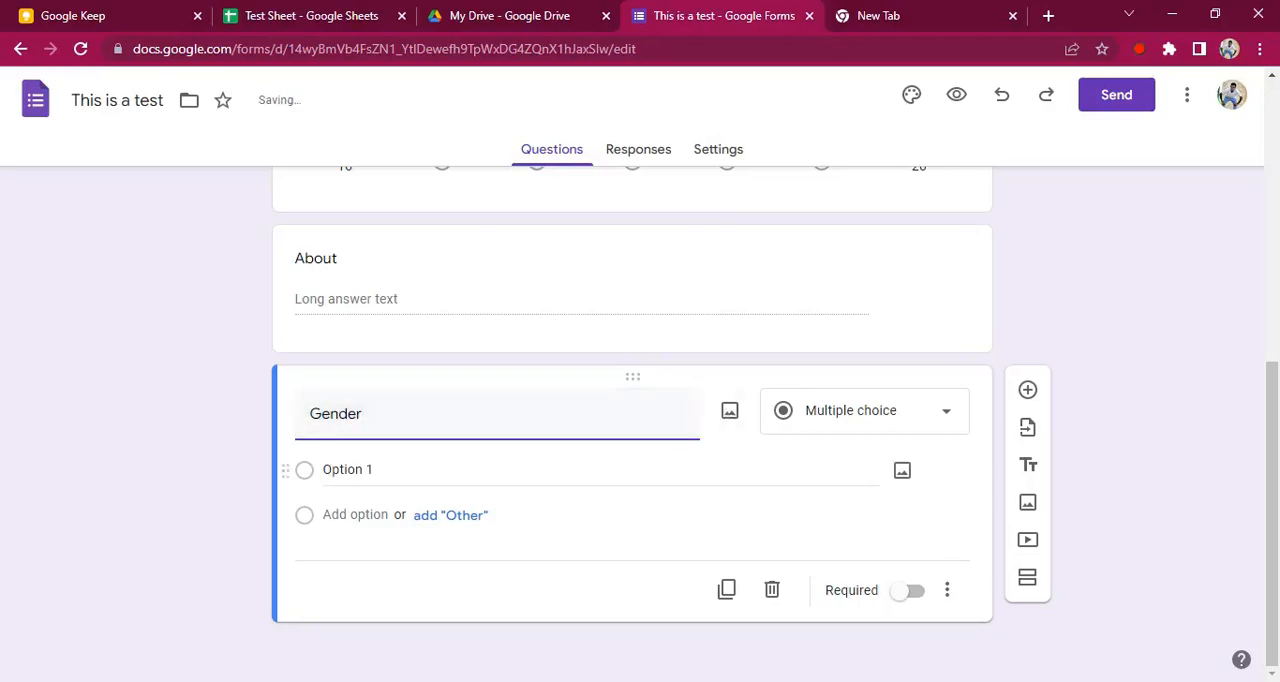
Set the Gender question's first option to "Male" and add all the suggested options: Female, Prefer not to say and Other
click(348, 470)
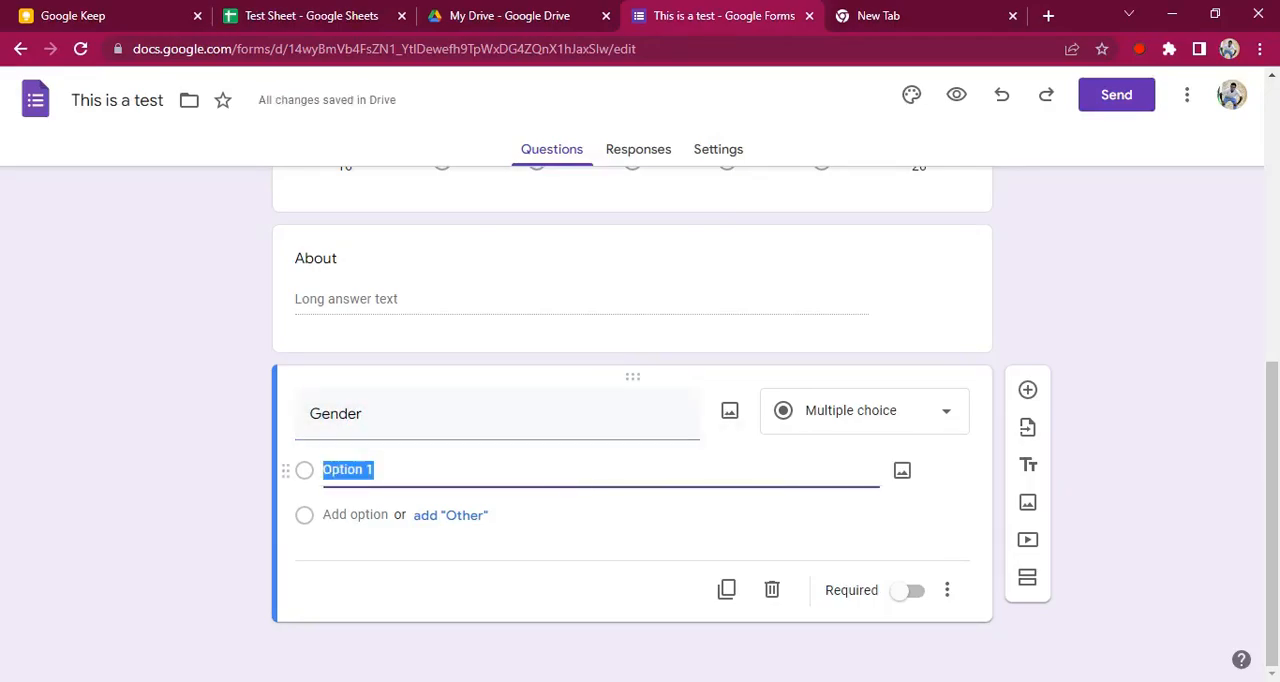
text(Male)
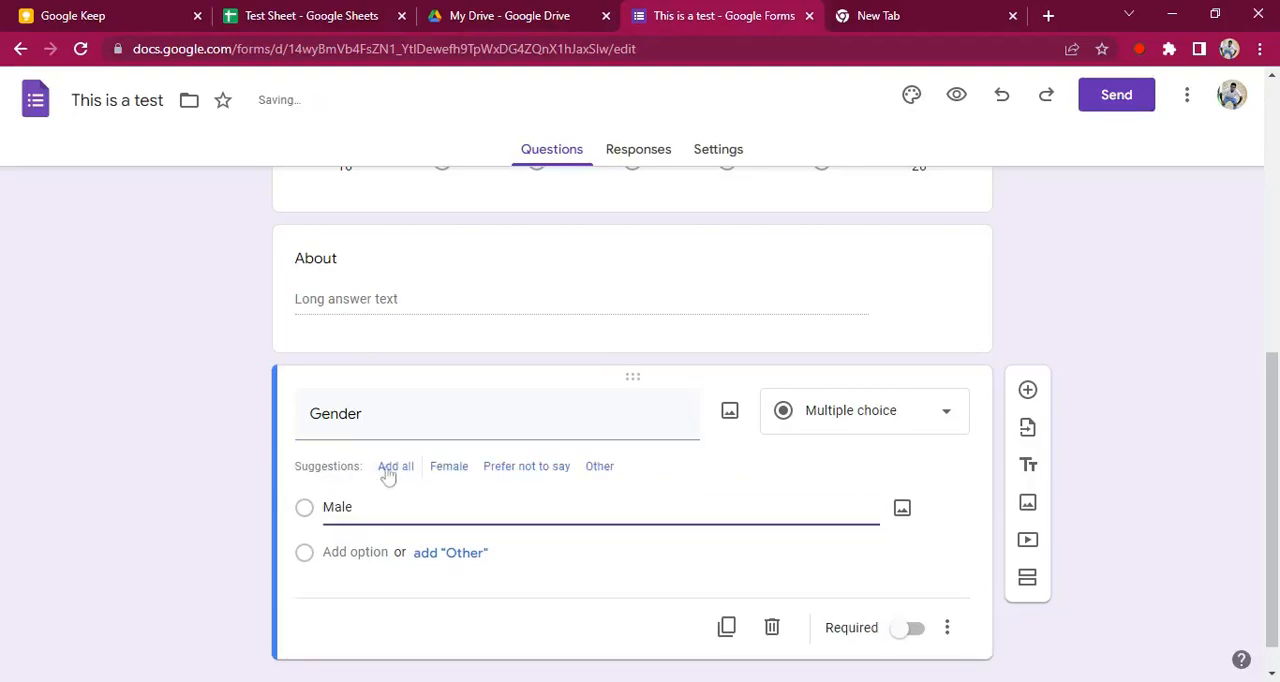
click(396, 470)
click(396, 467)
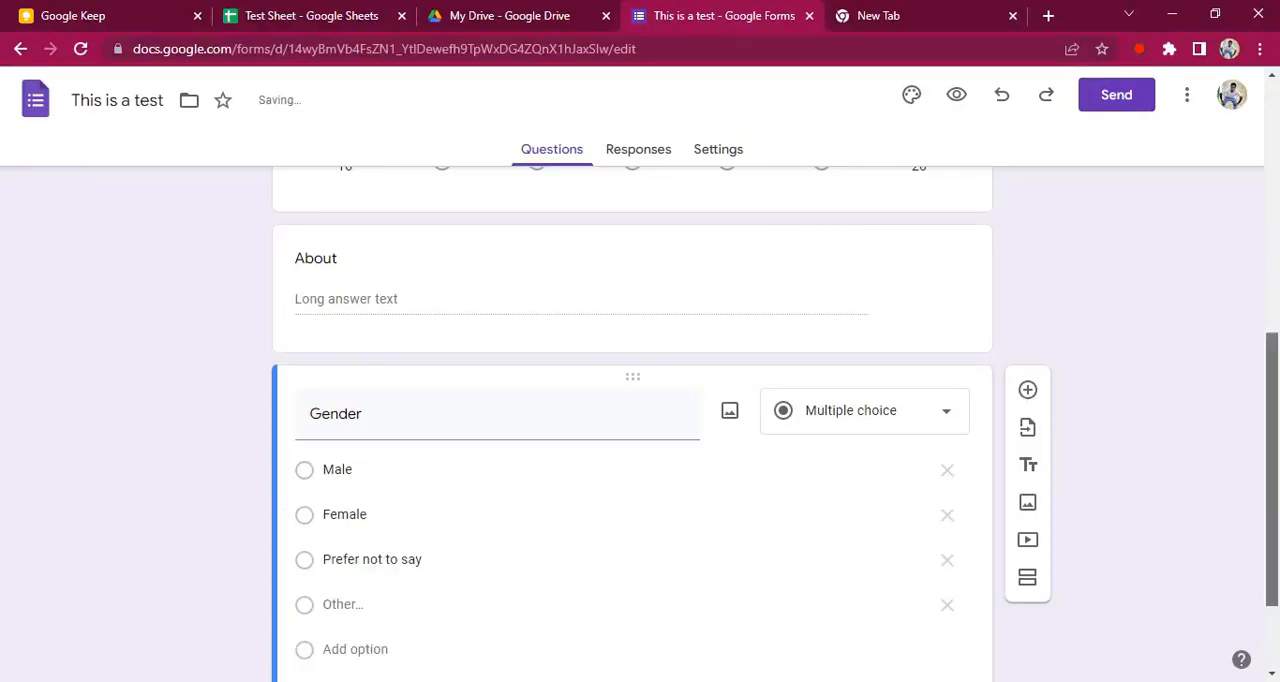
scroll(975, 420, down, 2)
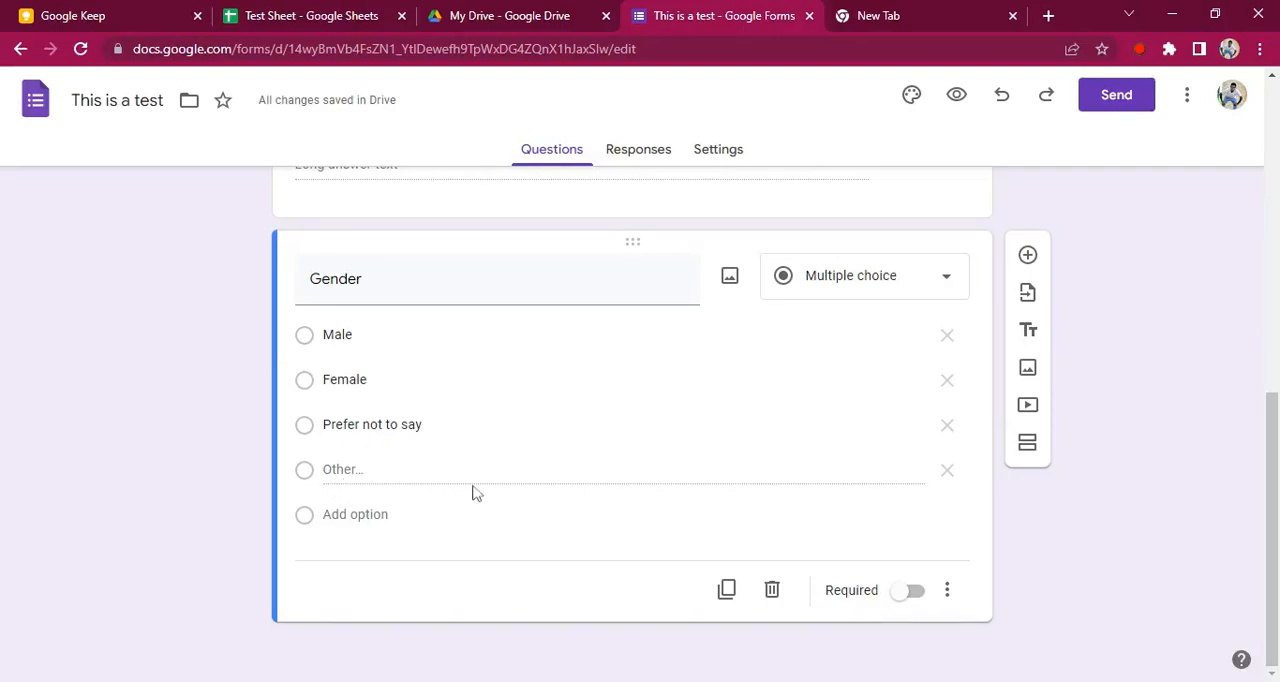
Remove the "Other" option from the Gender question and add it again
click(947, 470)
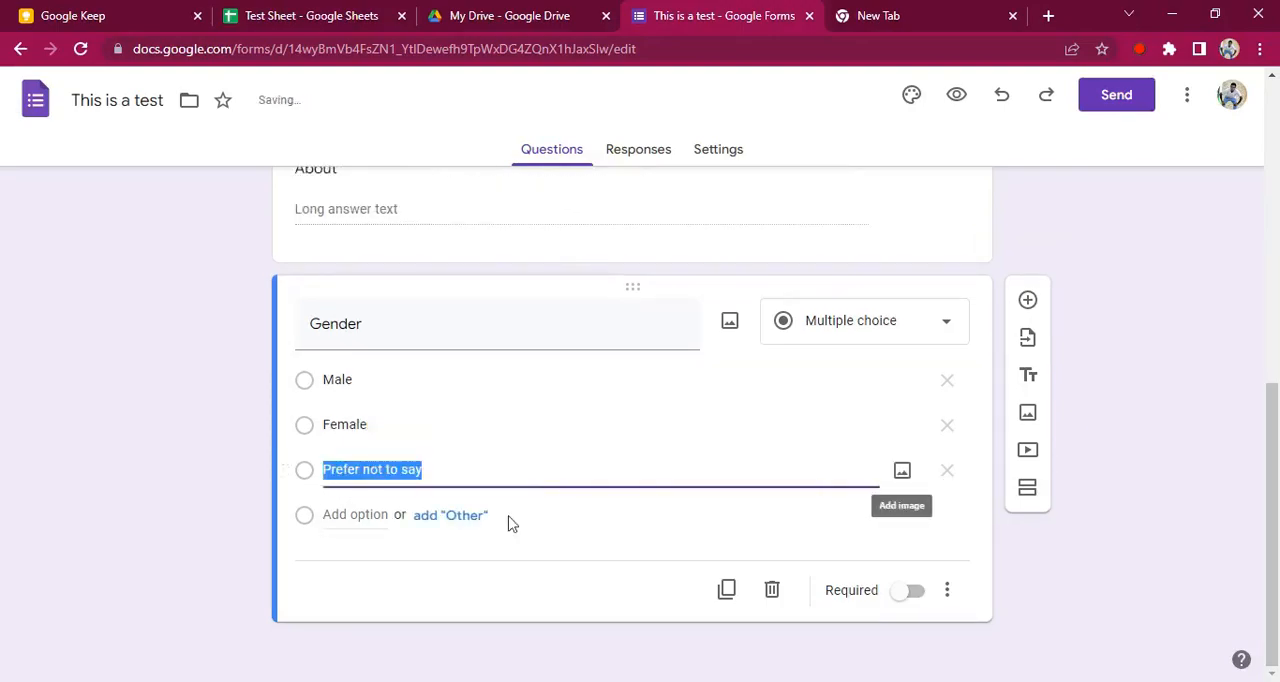
click(408, 469)
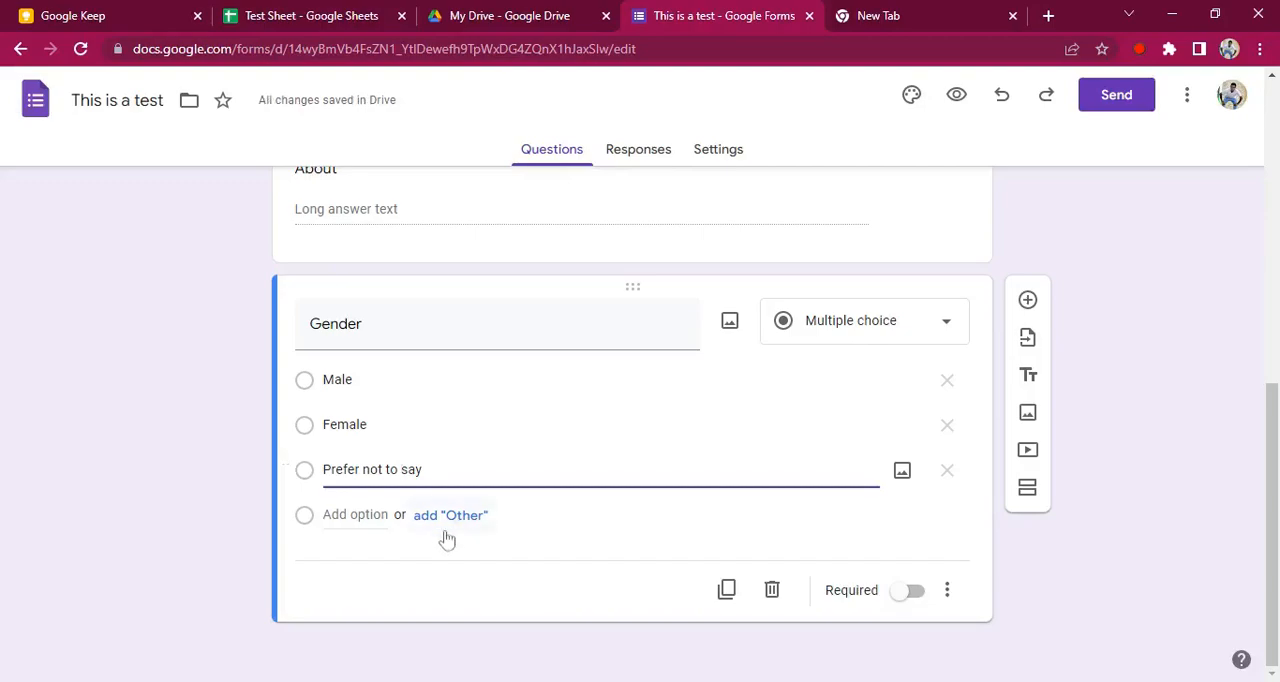
click(450, 515)
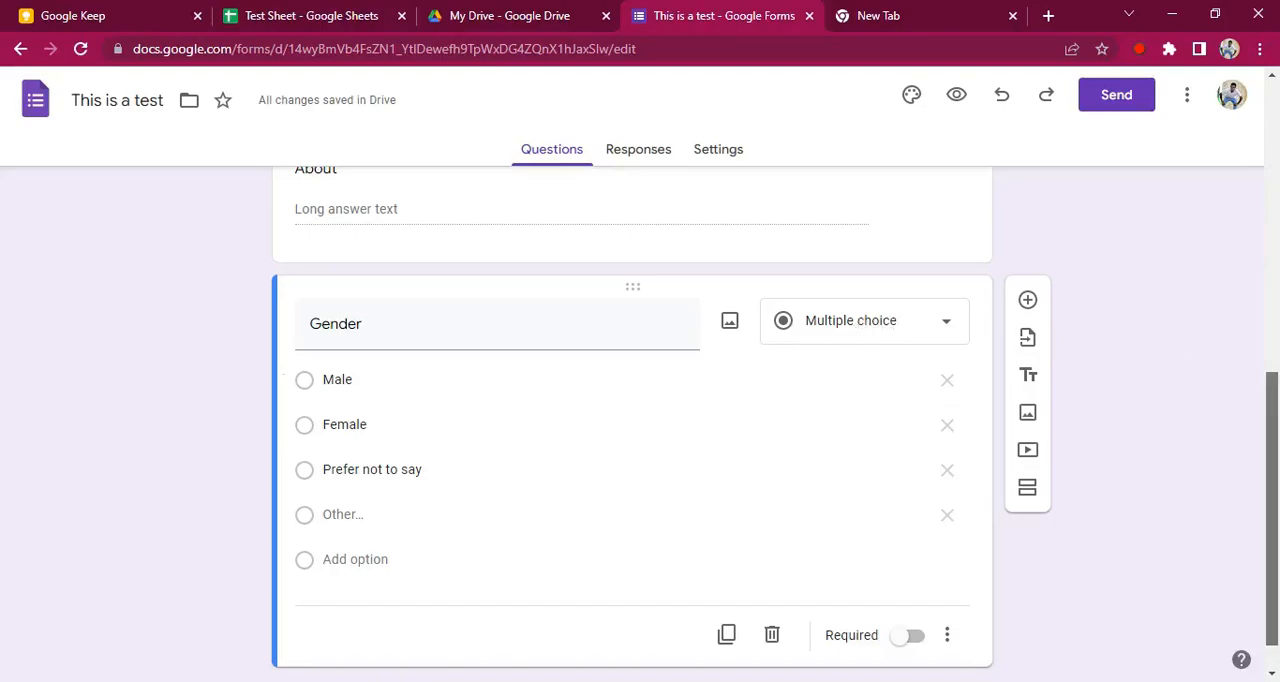
Add a question named "Favourite Colours" below the Gender question and change its type to Checkboxes
scroll(1120, 330, down, 1)
click(1027, 257)
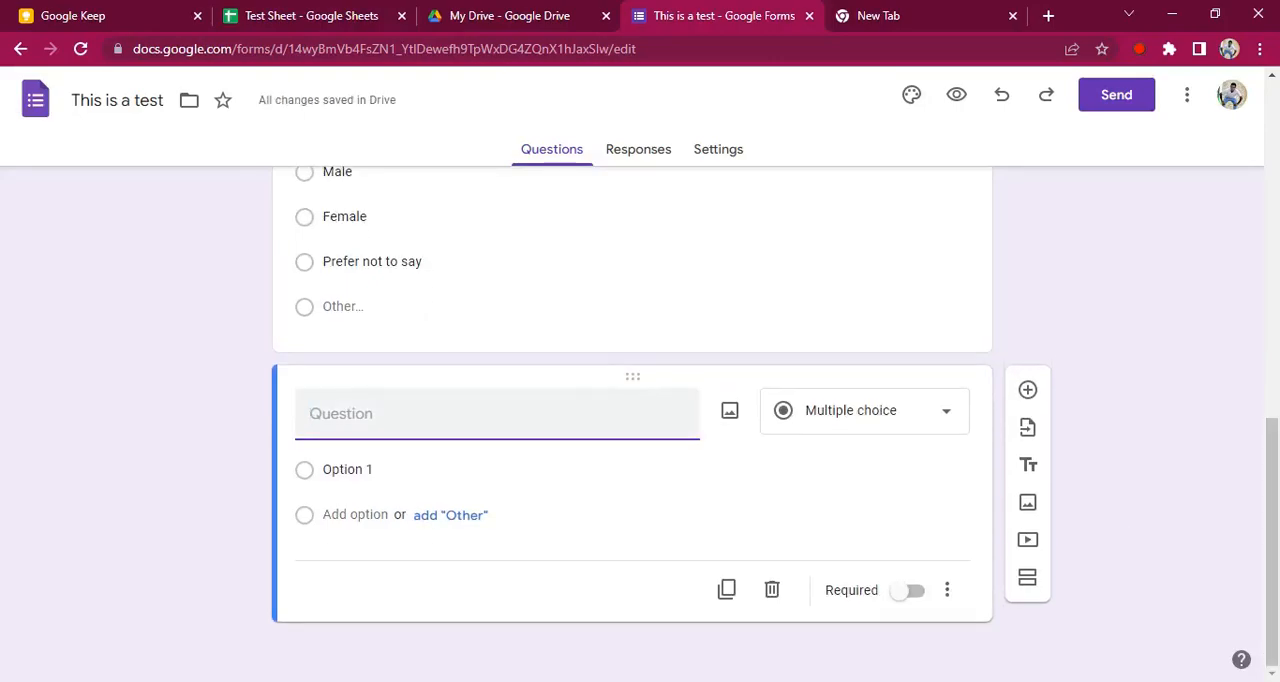
text(Favourite Colours)
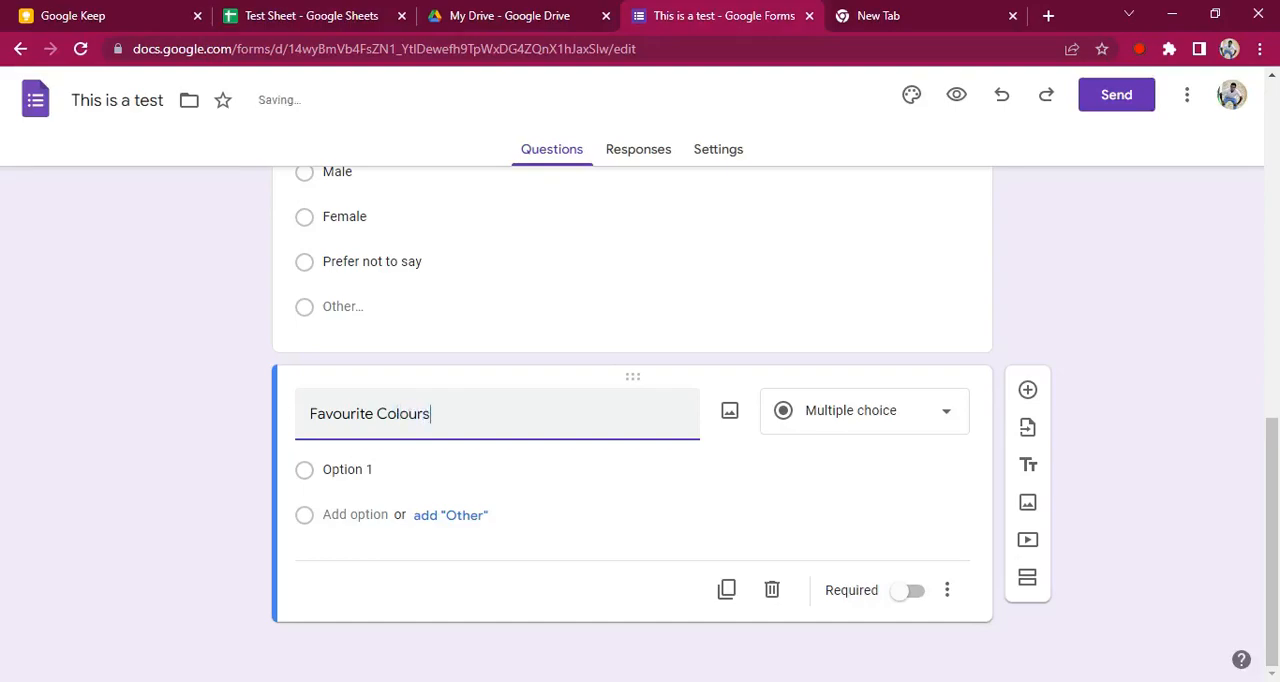
click(810, 428)
click(836, 283)
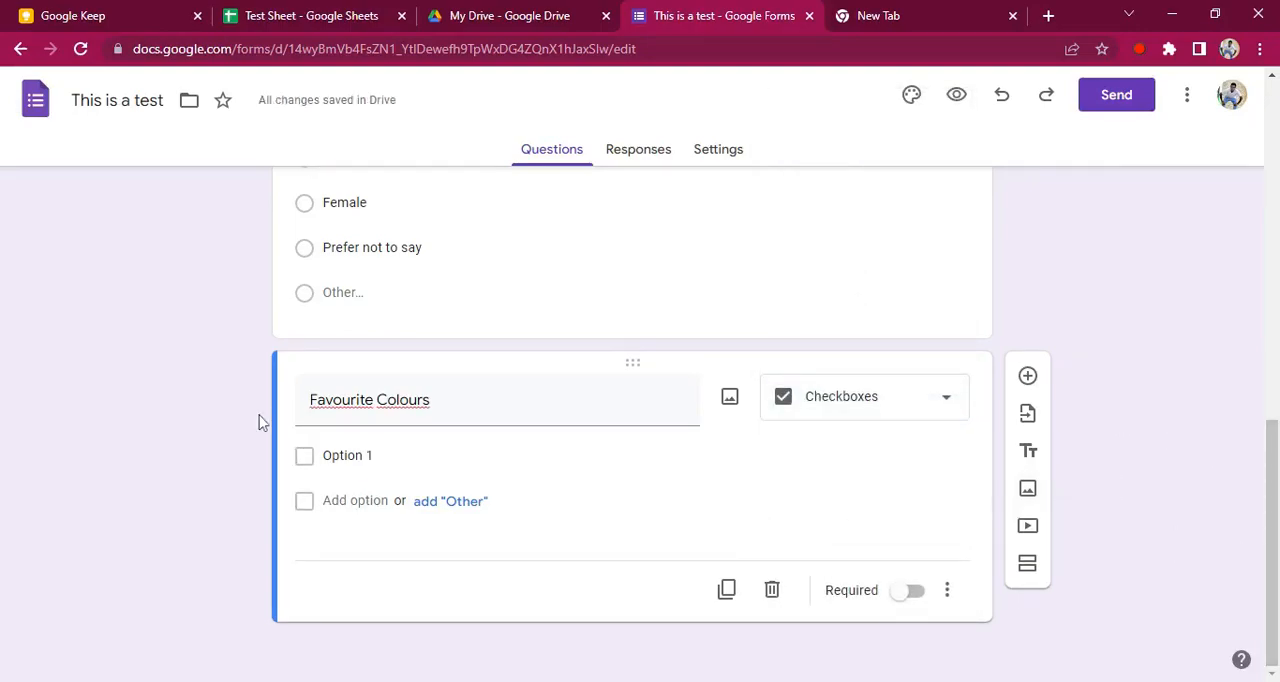
Fill the Favourite Colours question with the options Red, Green, Blue, White and Yellow
click(346, 456)
text(Red)
key(Tab)
key(Tab)
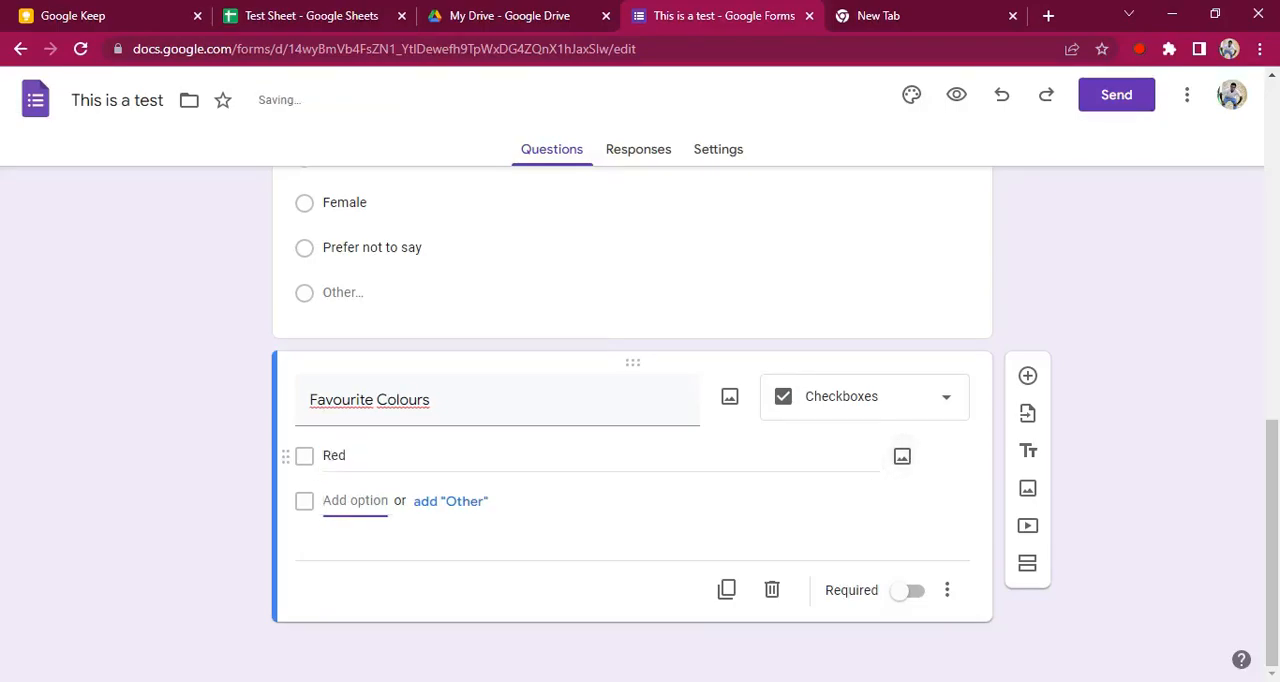
text(Green)
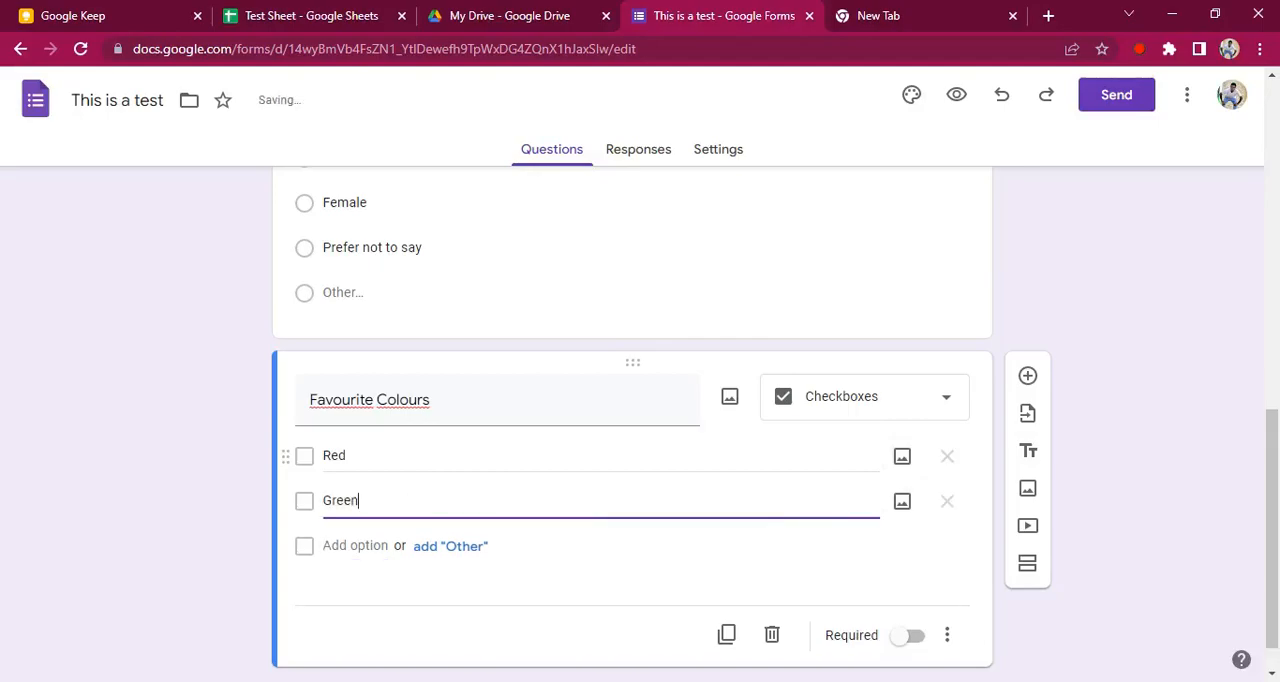
key(Return)
text(Blue)
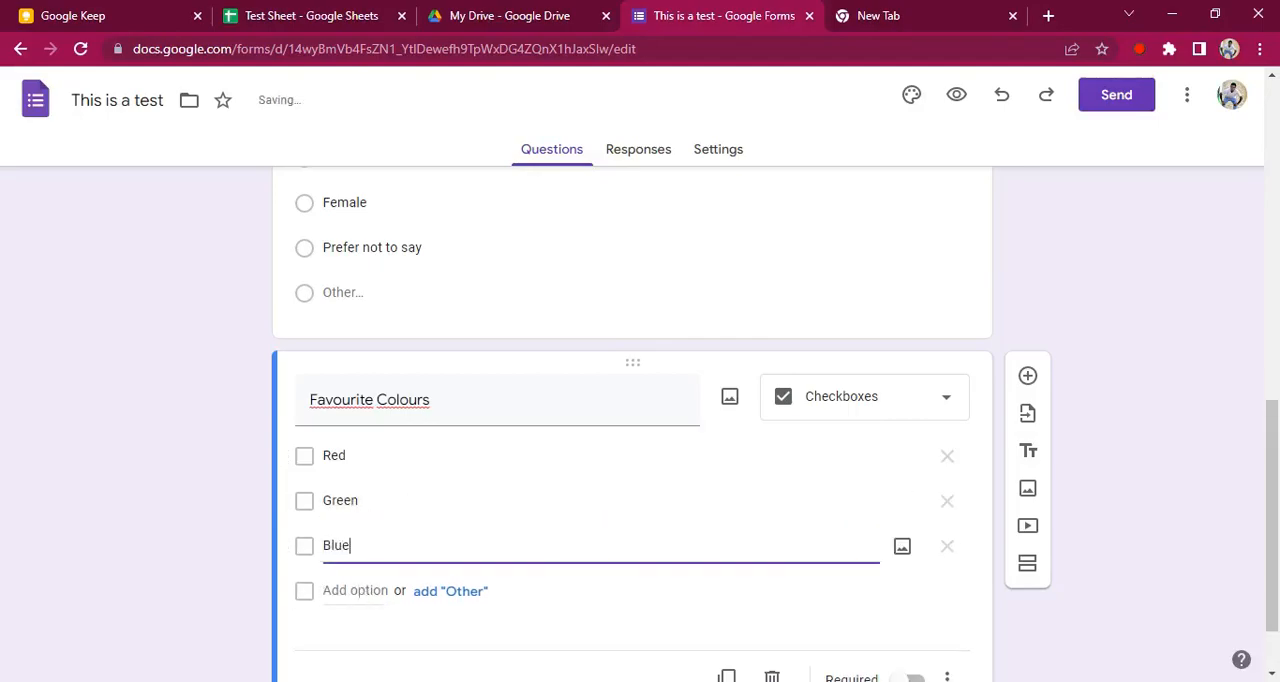
key(Return)
text(White)
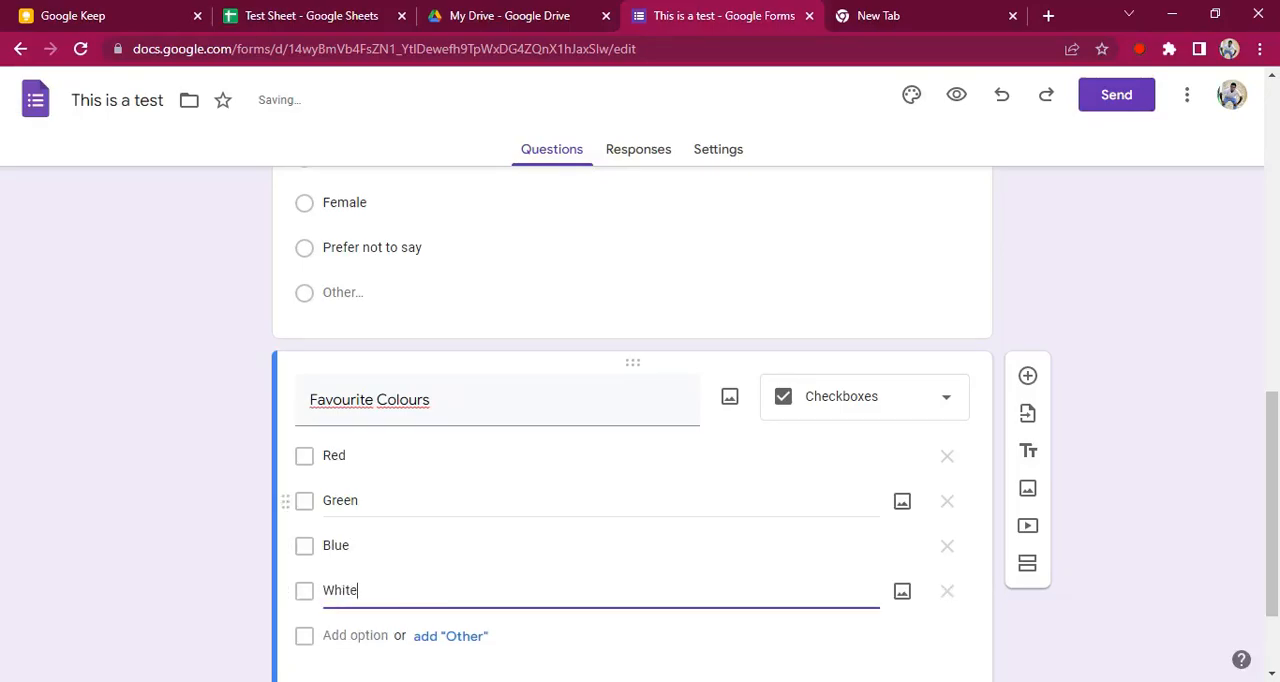
scroll(573, 530, down, 1)
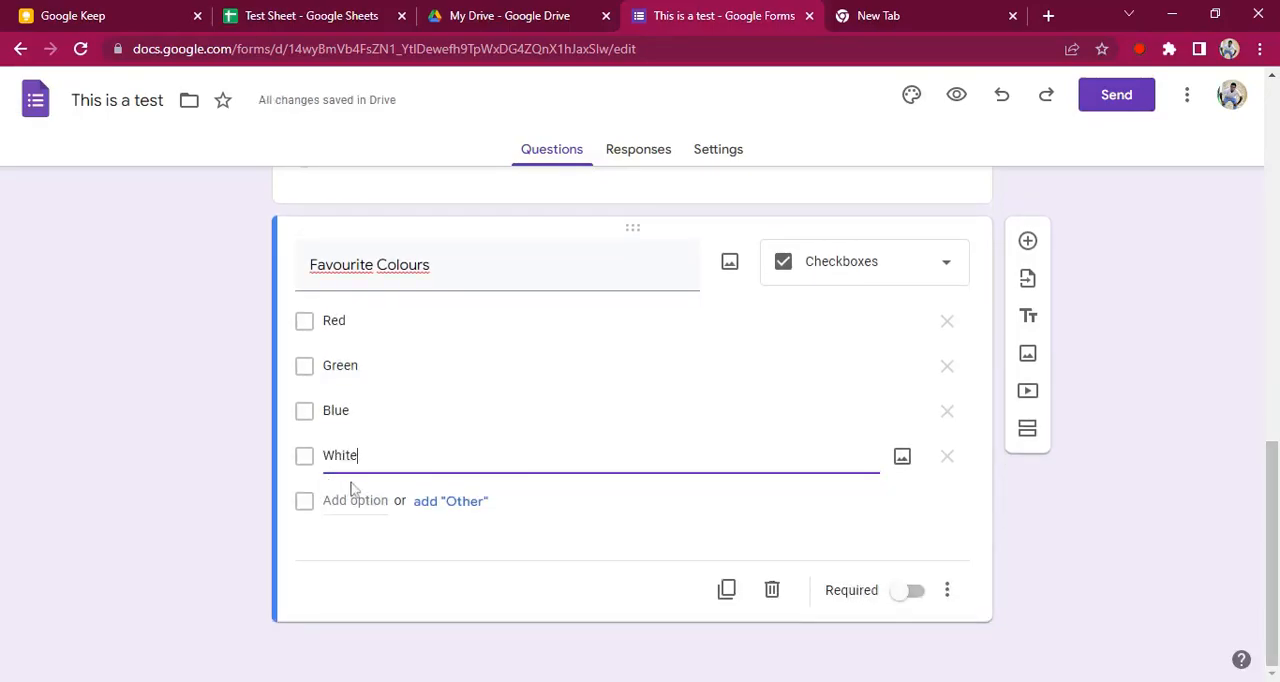
key(Return)
text(Yellow)
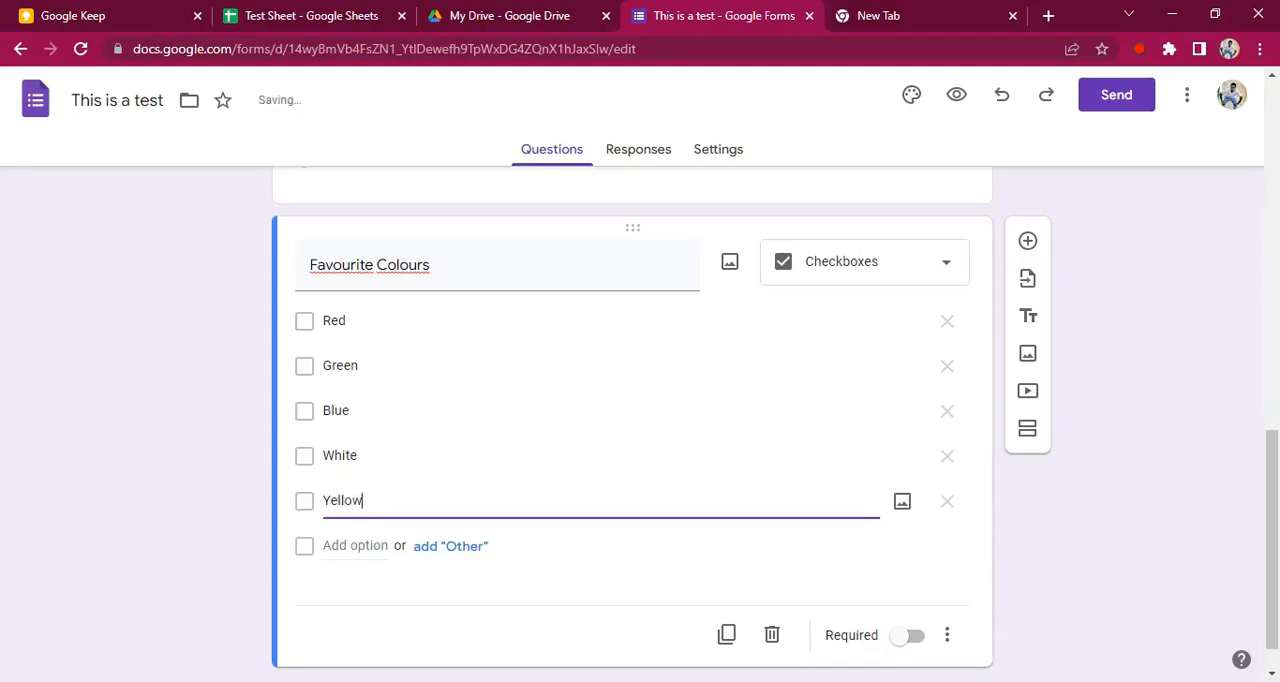
key(Return)
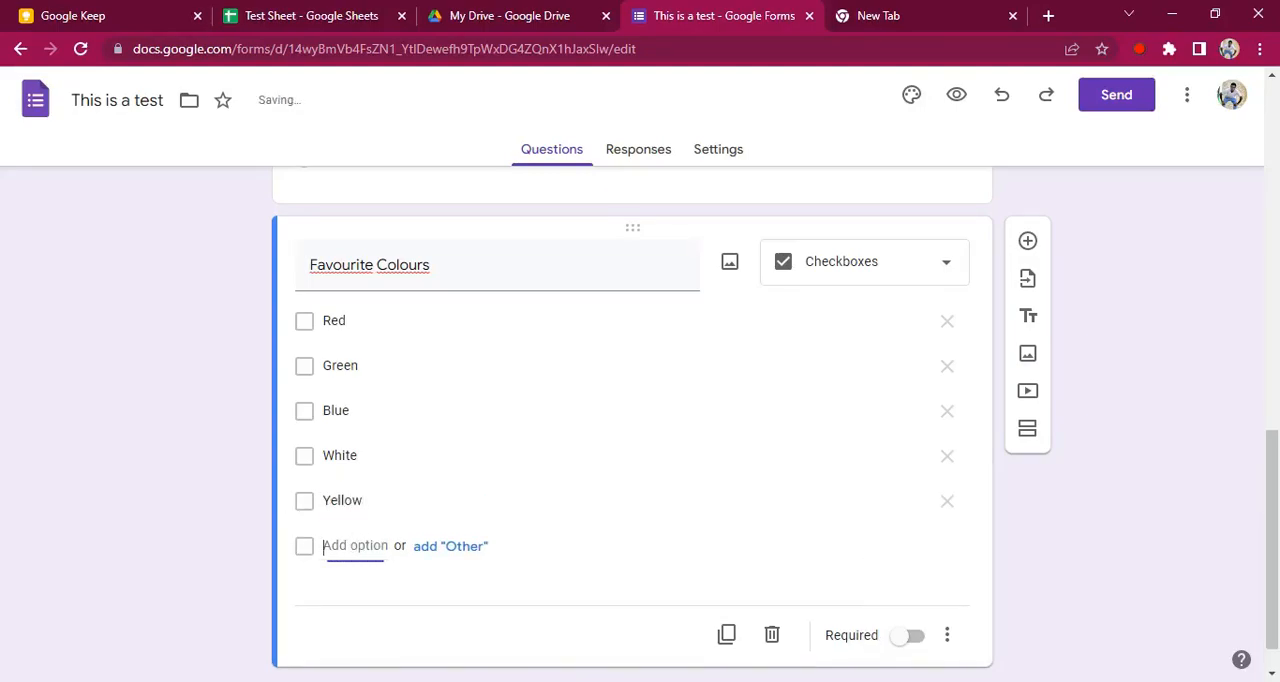
Add the options Black, Pink and Purple to the Favourite Colours question
text(Black)
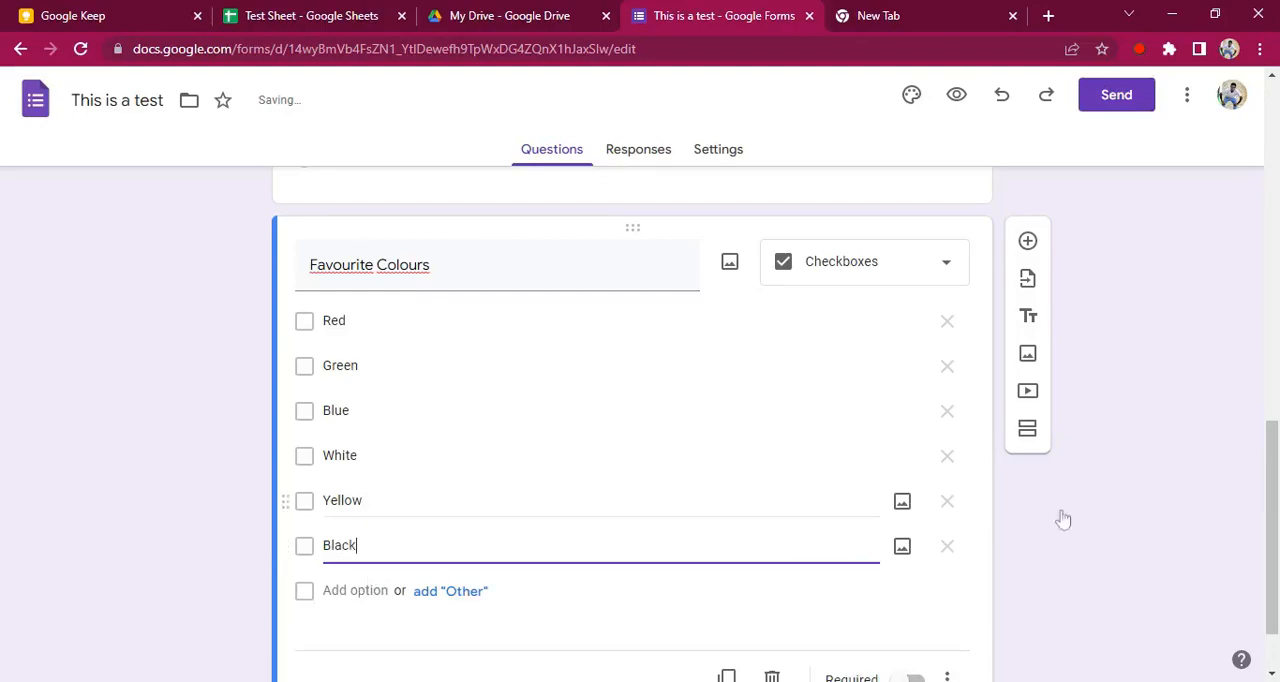
scroll(1271, 527, down, 1)
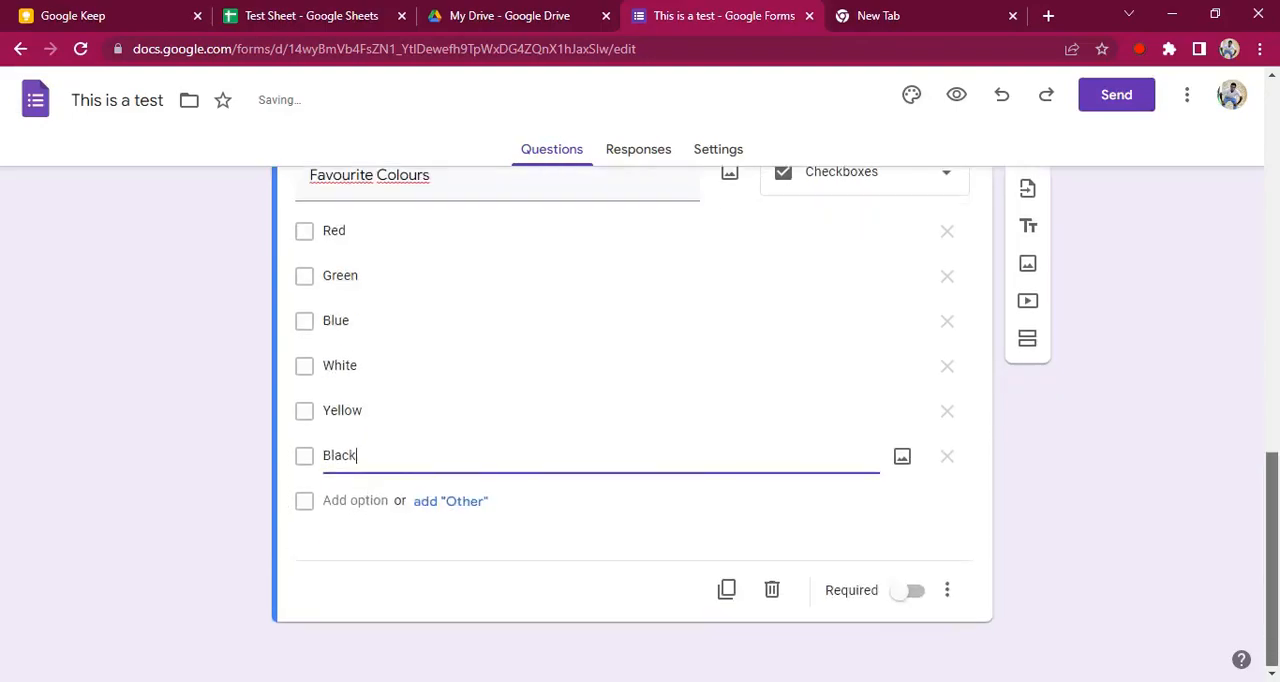
click(300, 496)
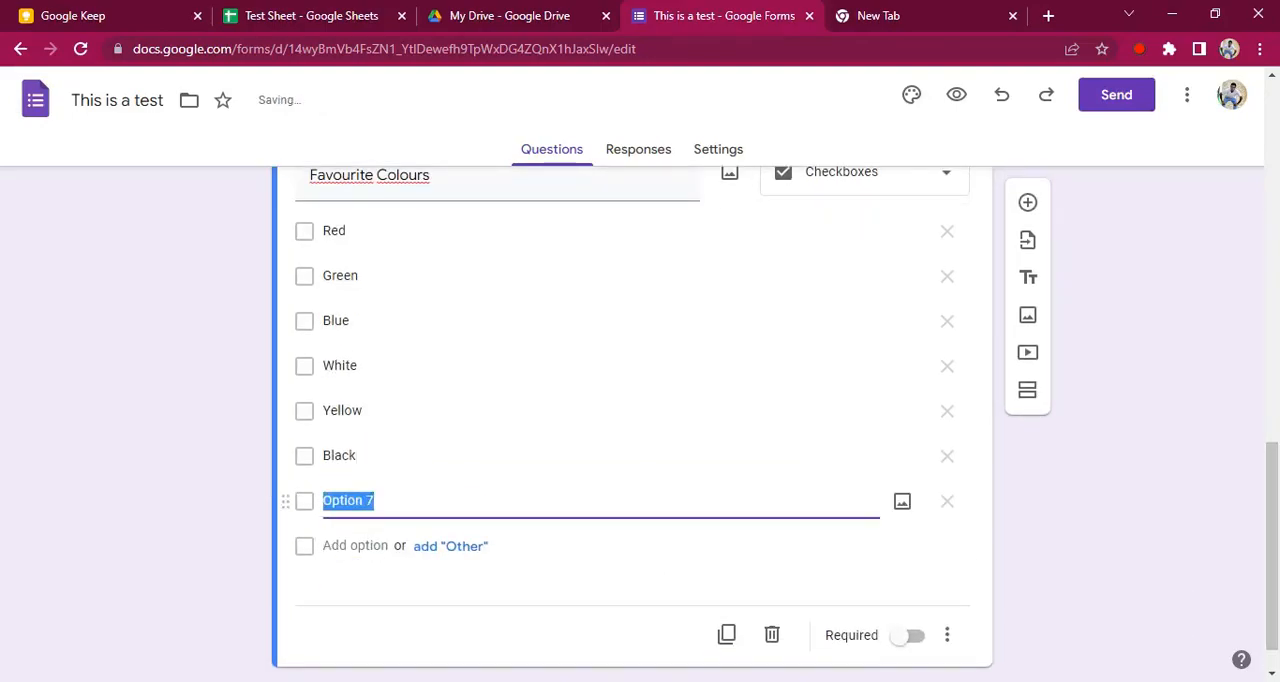
text(Pink)
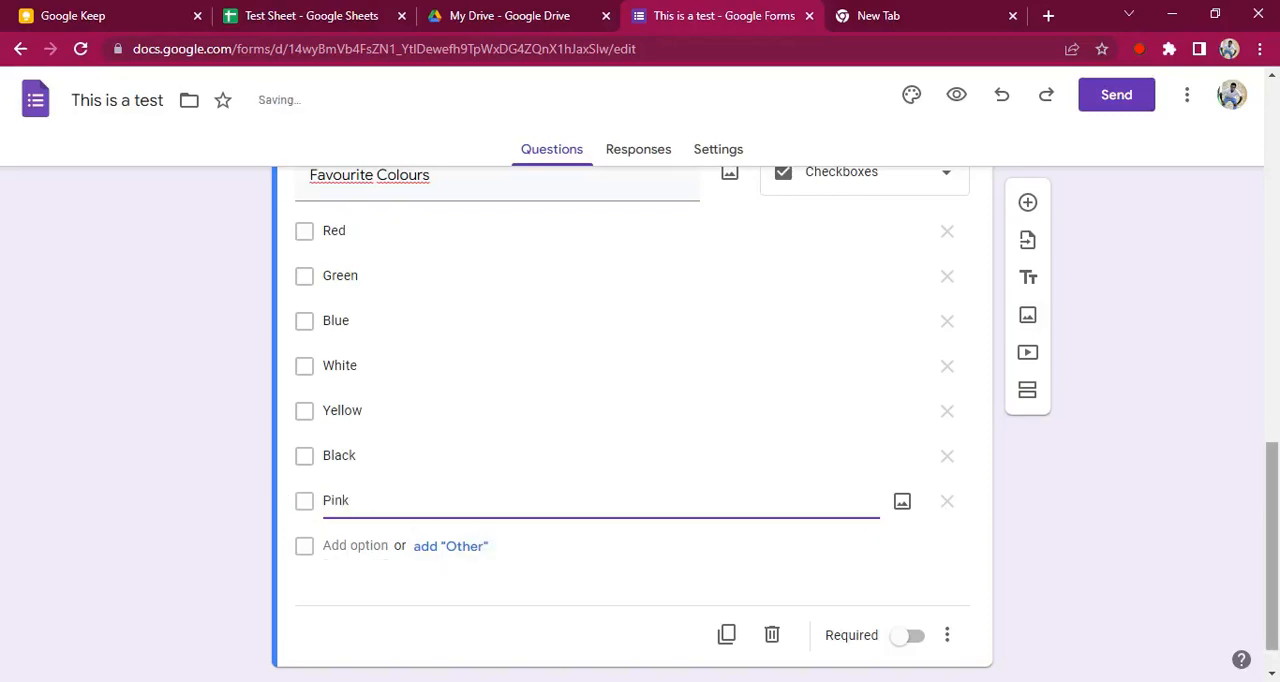
scroll(1272, 492, down, 1)
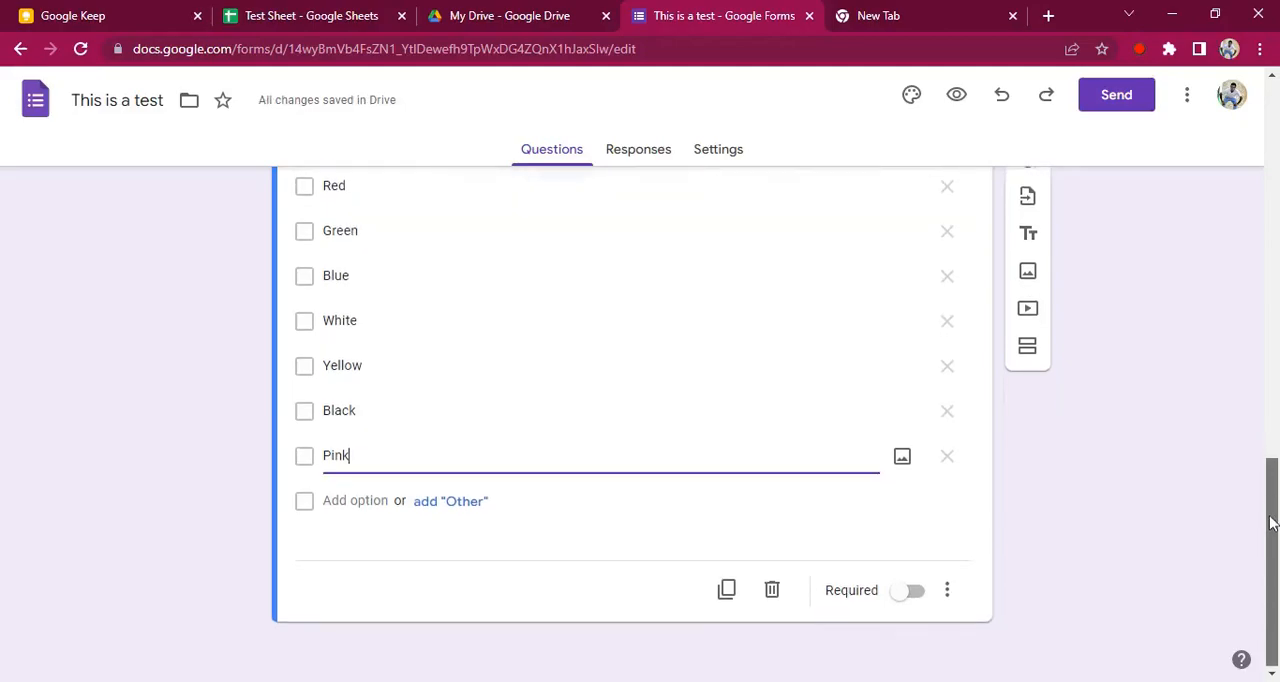
key(Return)
text(Pl)
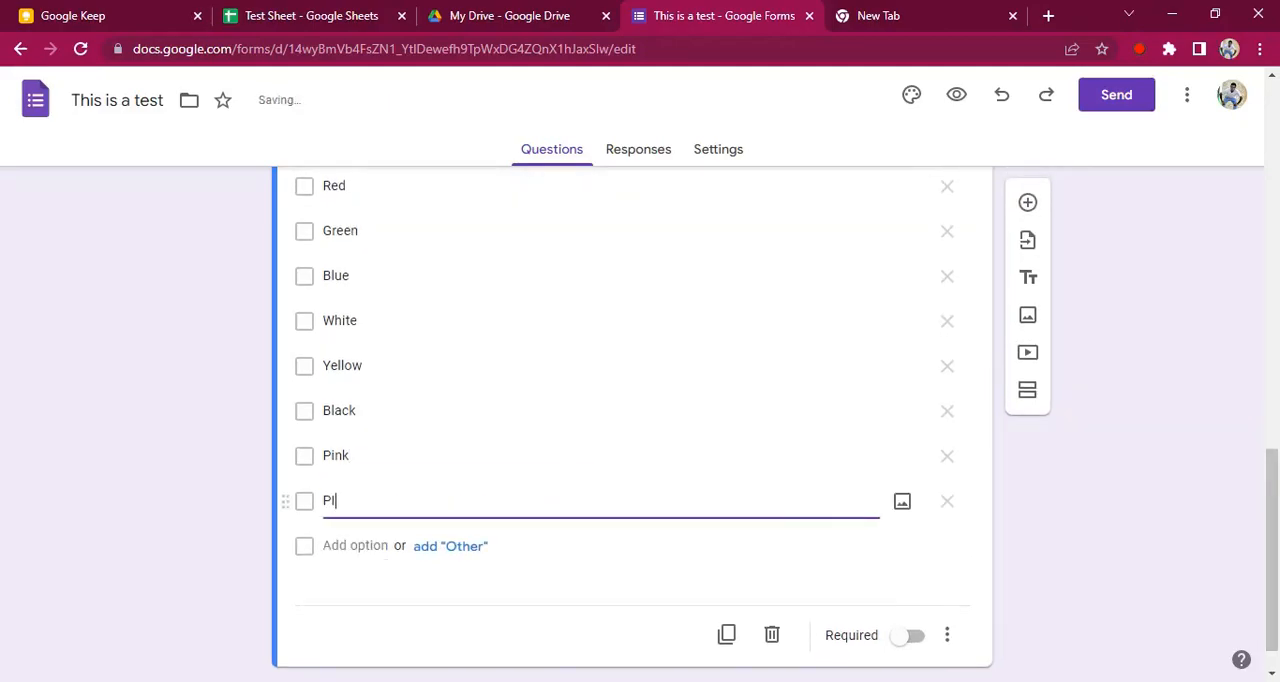
click(168, 497)
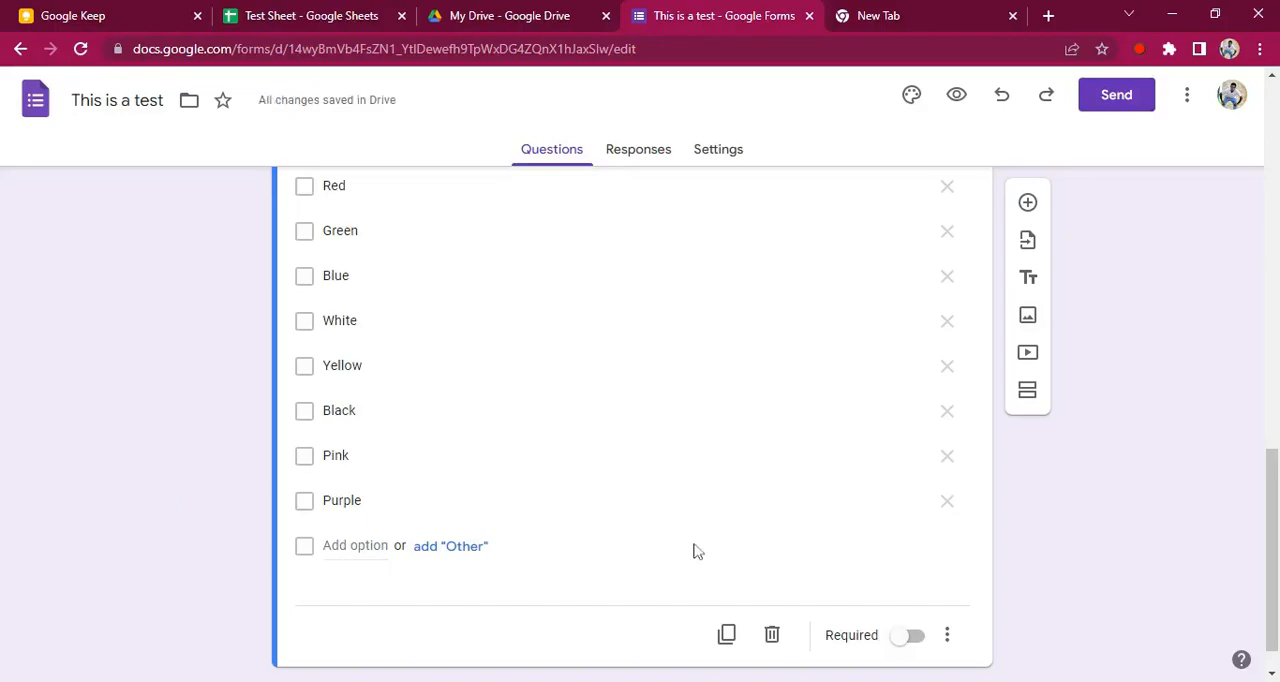
Add a question named "Planet" below the Favourite Colours question and change its type to Dropdown
scroll(1220, 470, up, 2)
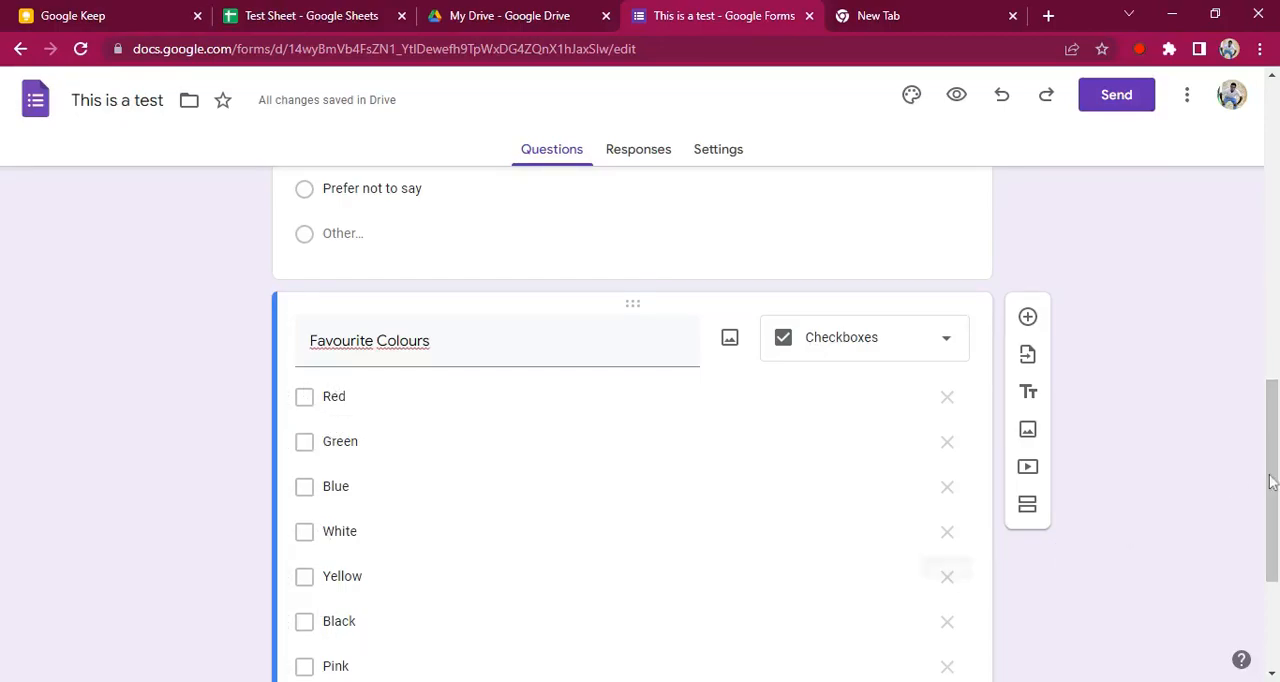
drag(1272, 510, 1272, 595)
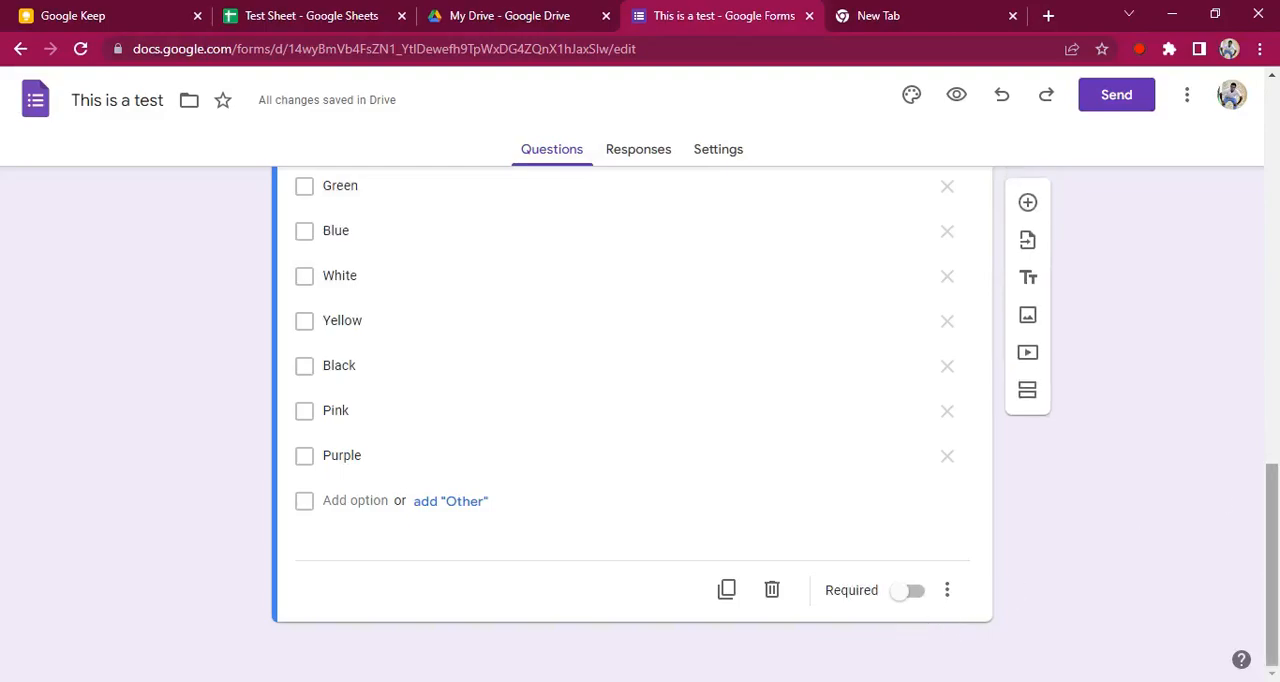
click(1027, 203)
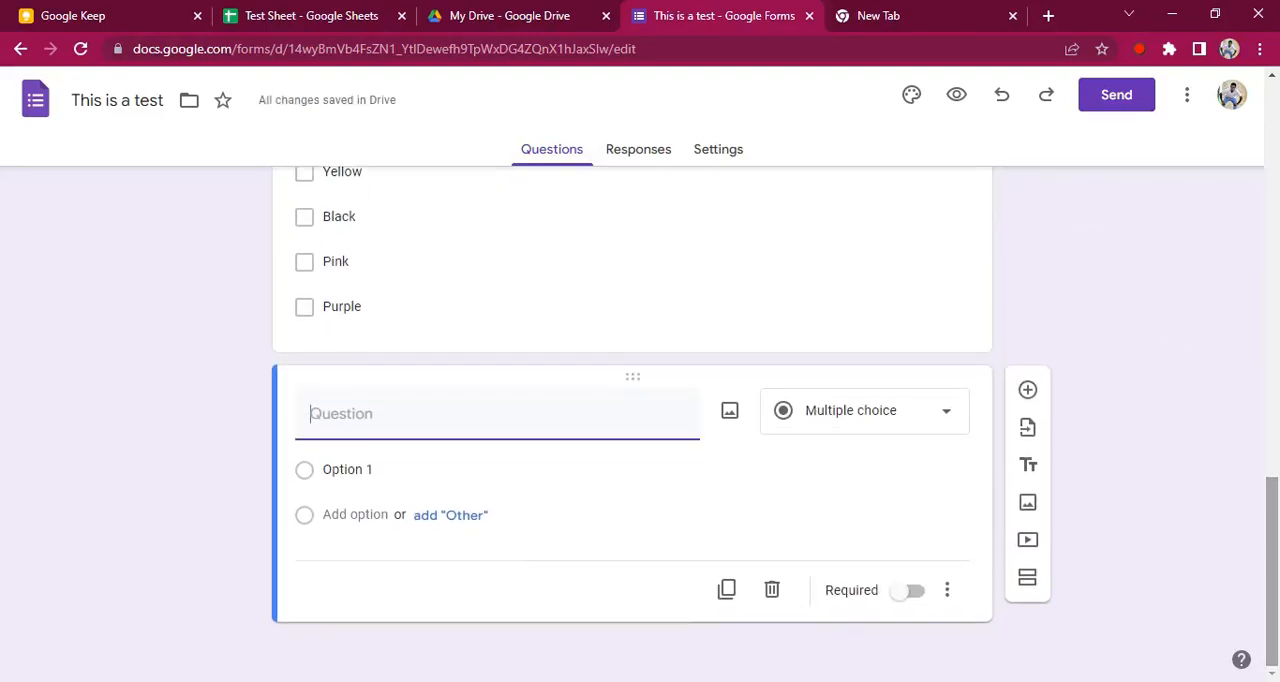
click(857, 425)
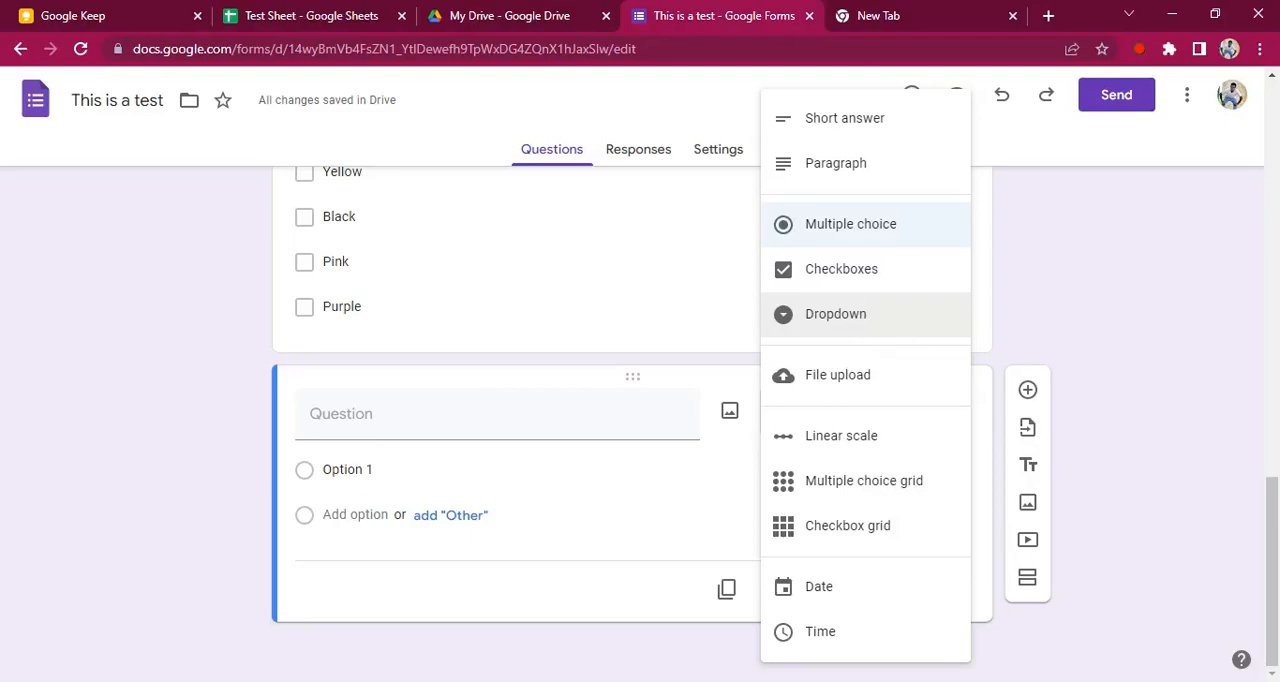
click(1163, 444)
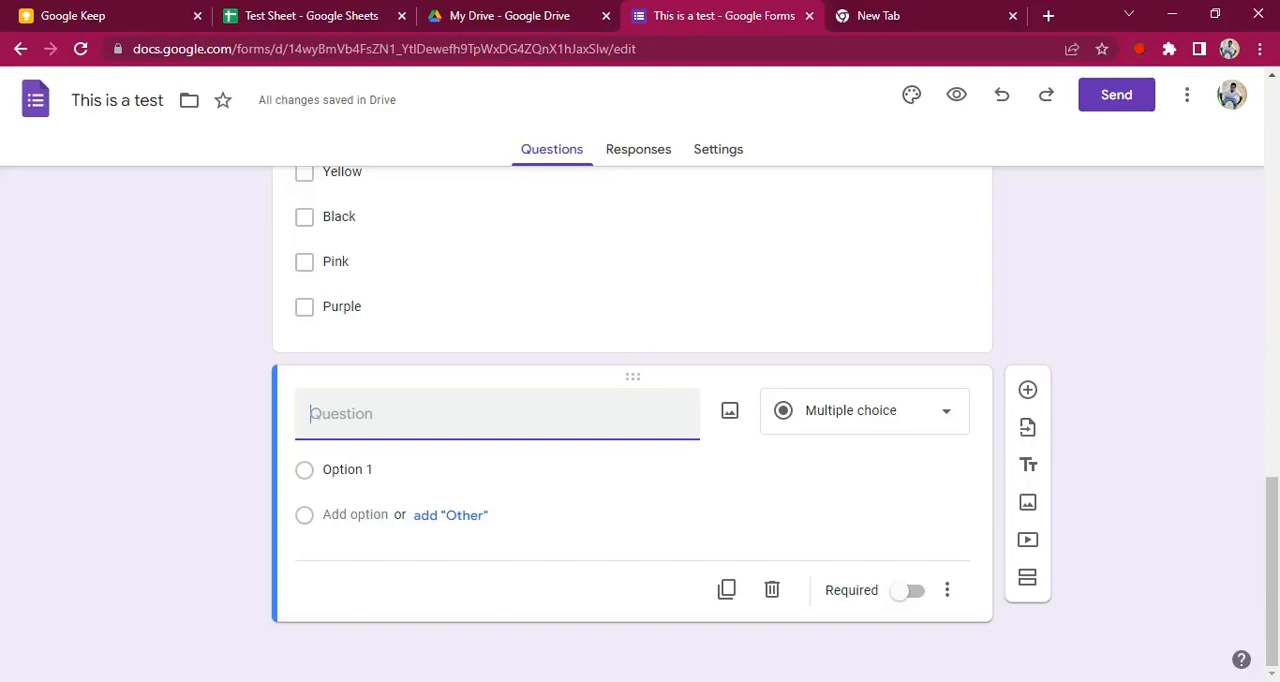
text(Planet)
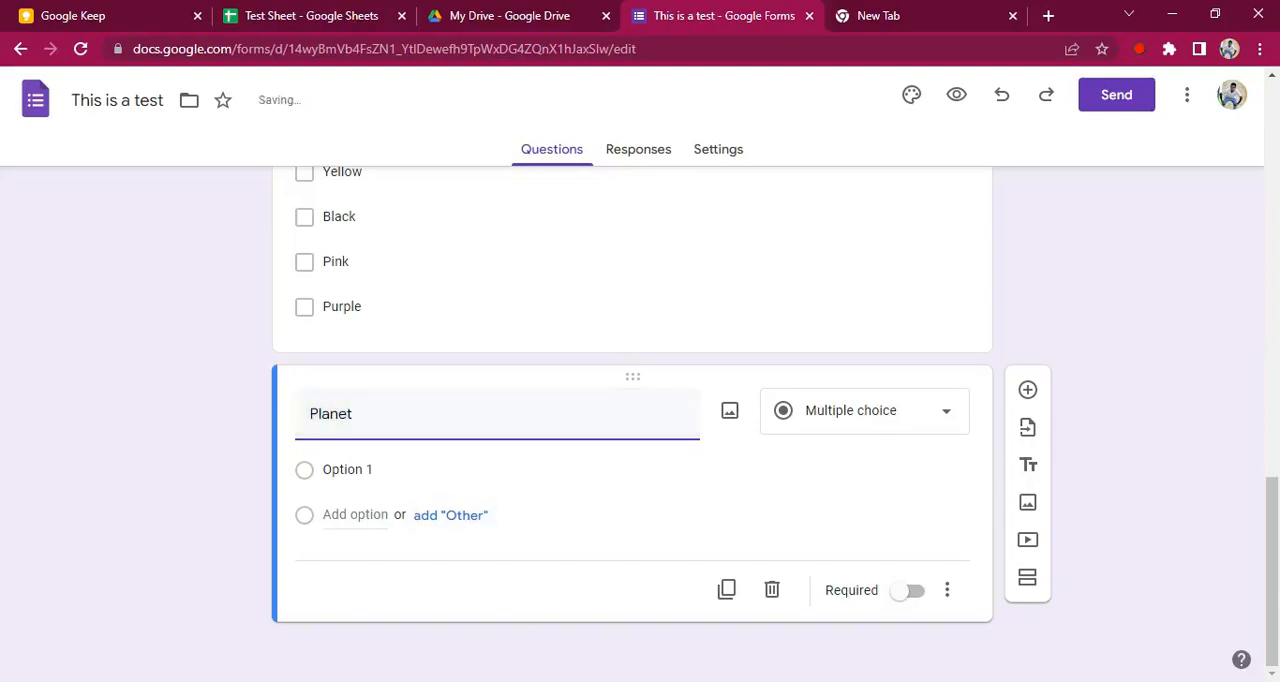
click(817, 422)
click(841, 320)
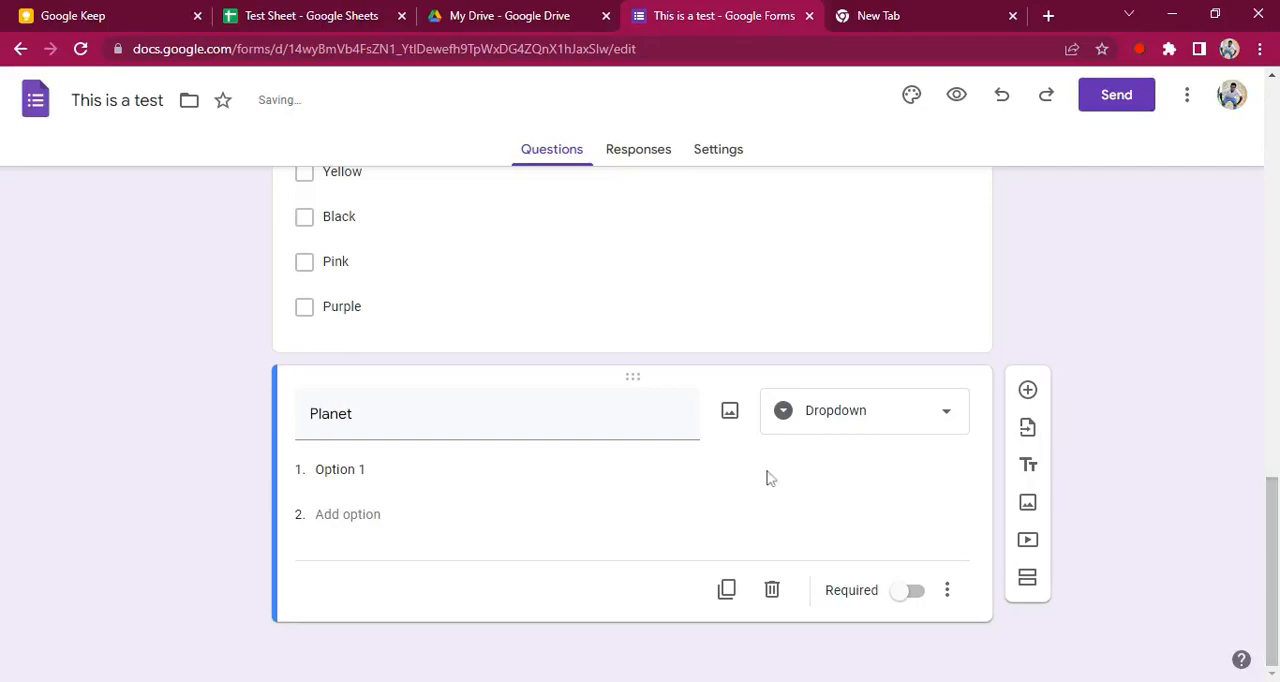
Fill the Planet question with the options Earth, Mars and Jupiter
click(410, 470)
text(Plane)
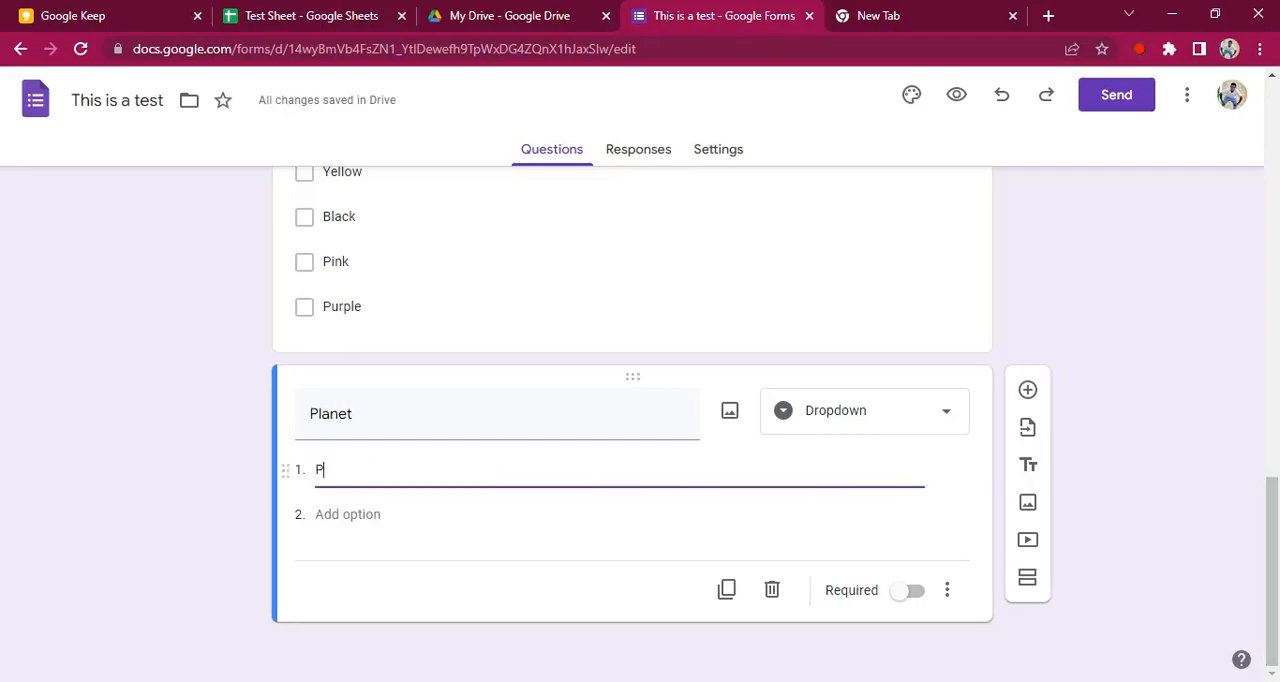
text(t)
key(BackSpace)
key(BackSpace)
key(BackSpace)
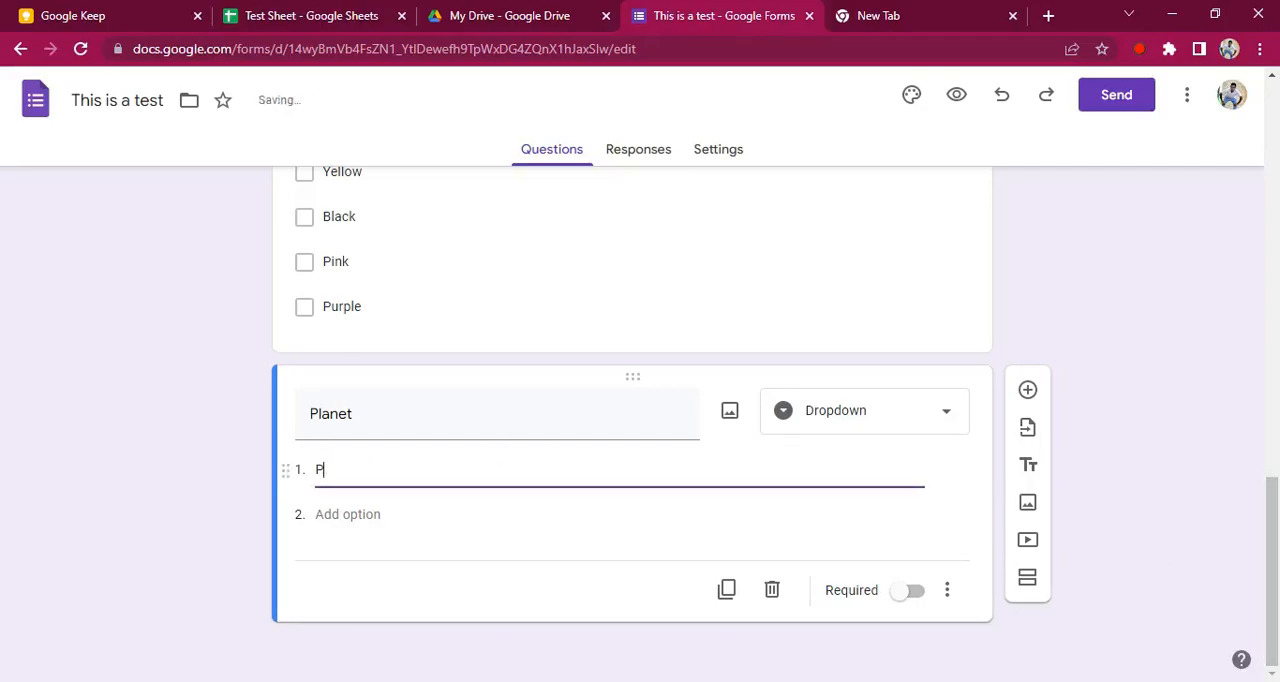
text(Earth)
key(Return)
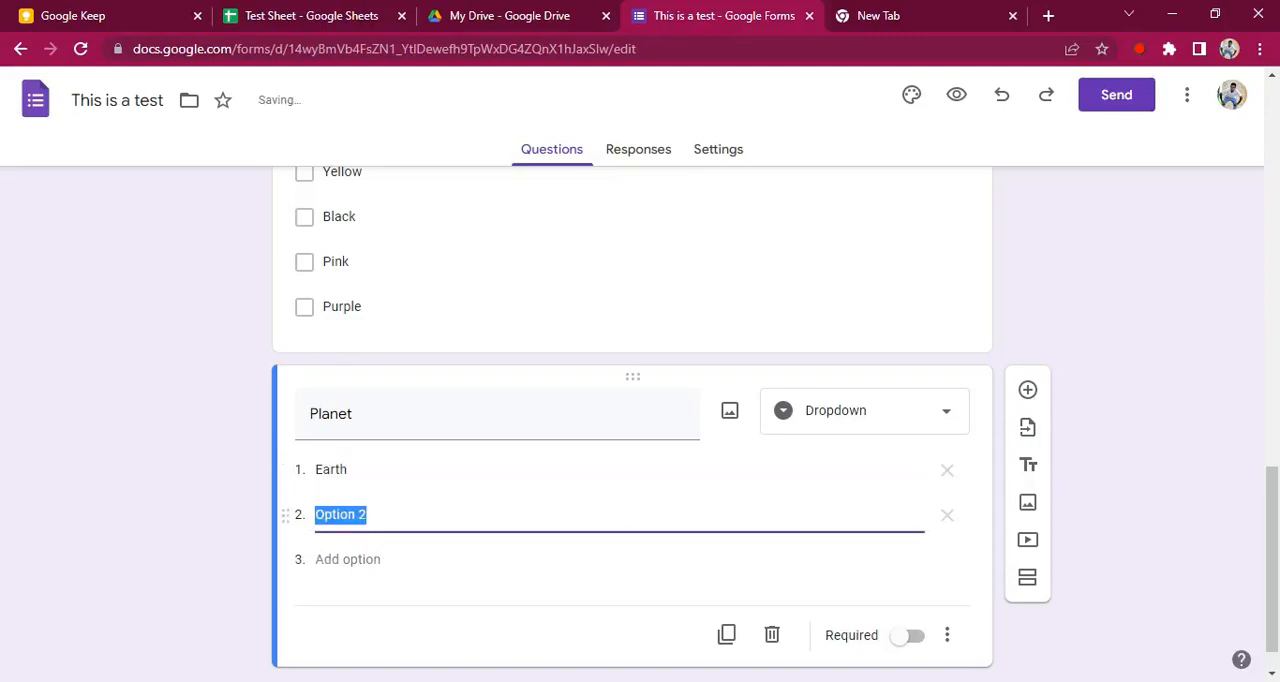
text(Mars)
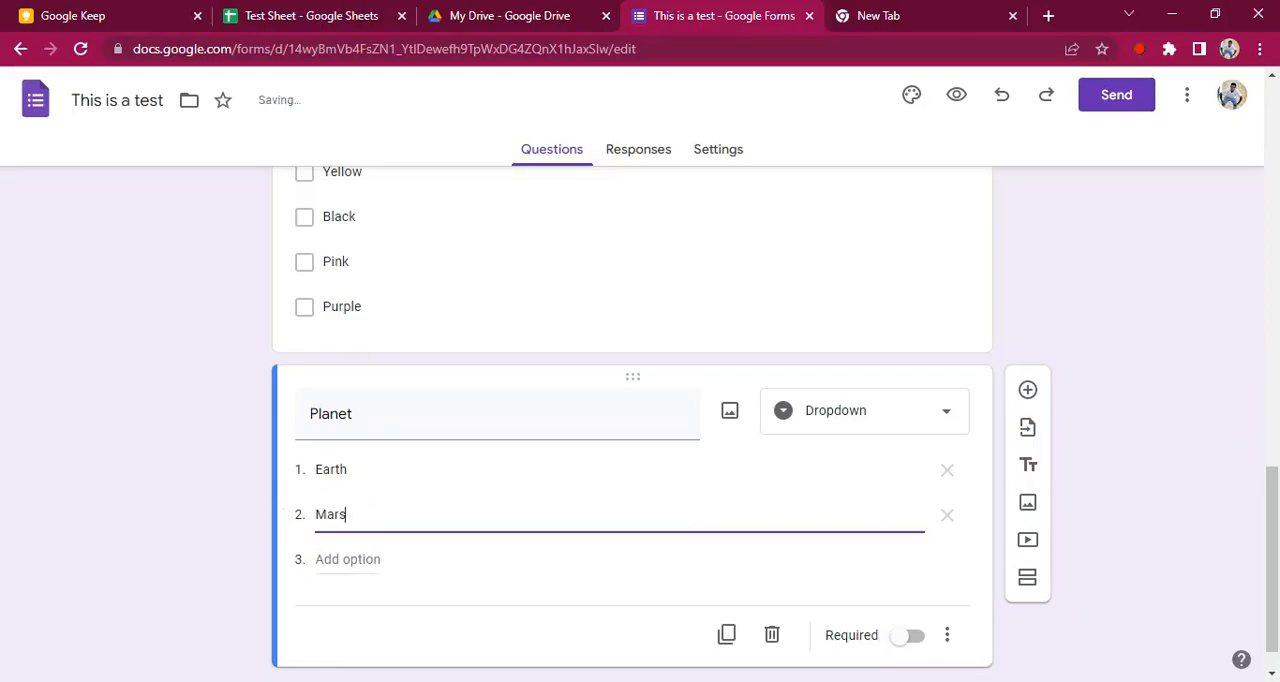
key(Return)
text(Jupit)
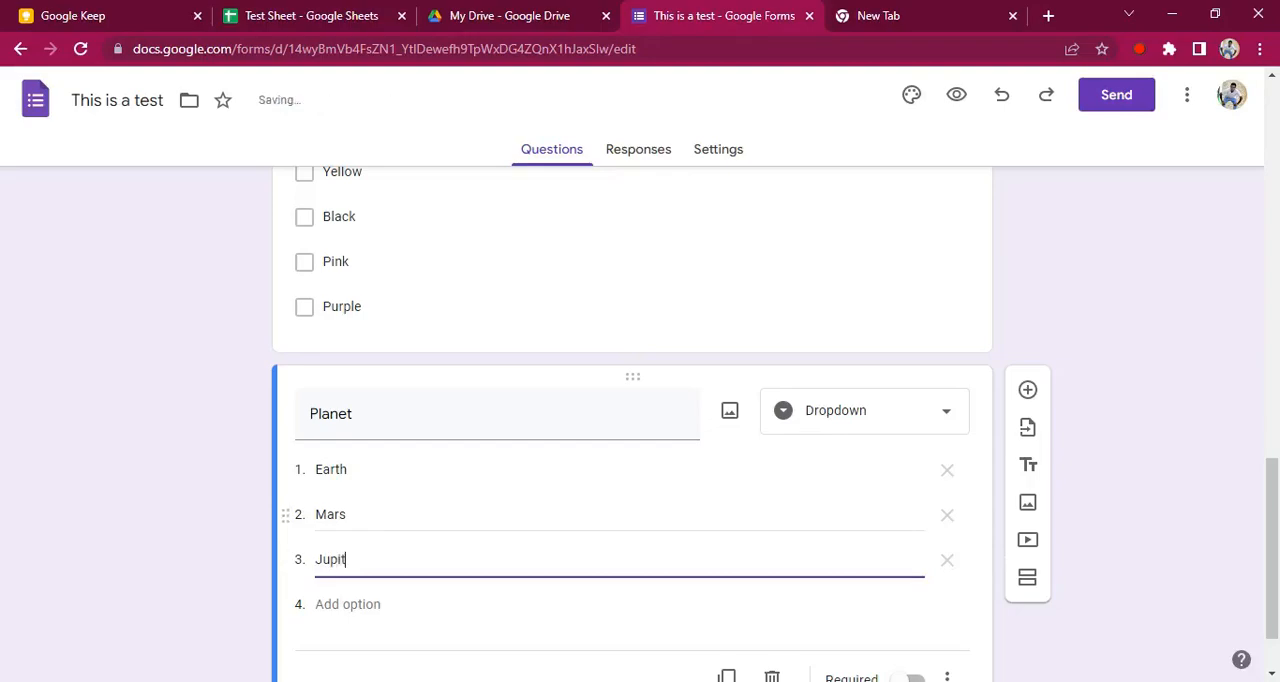
click(1158, 556)
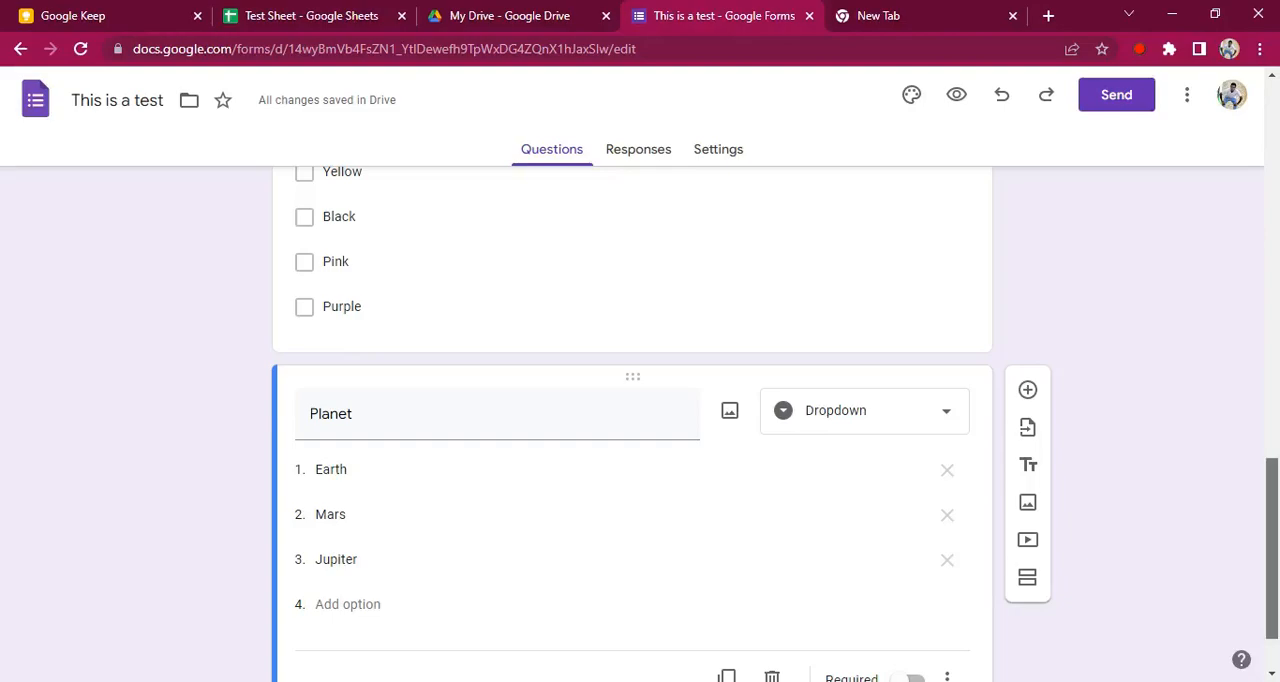
Add a question named "TShirt" below the Planet question and change its type to Multiple choice grid
scroll(1120, 560, down, 1)
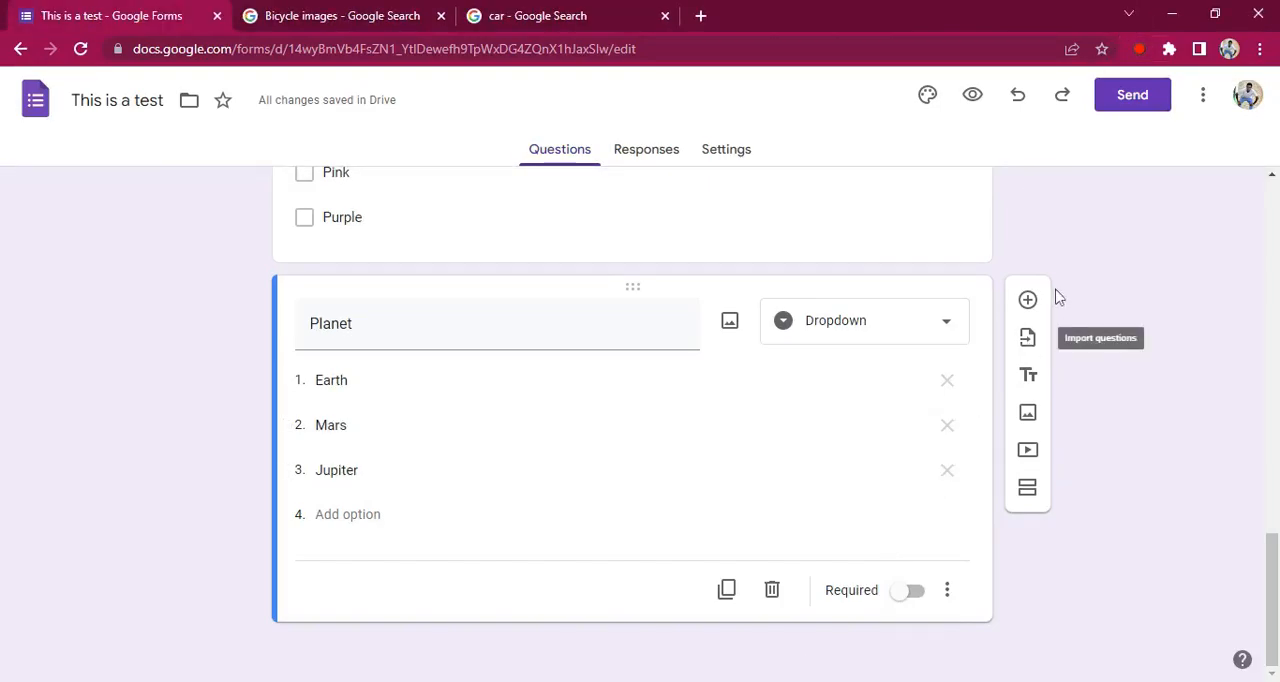
click(1027, 302)
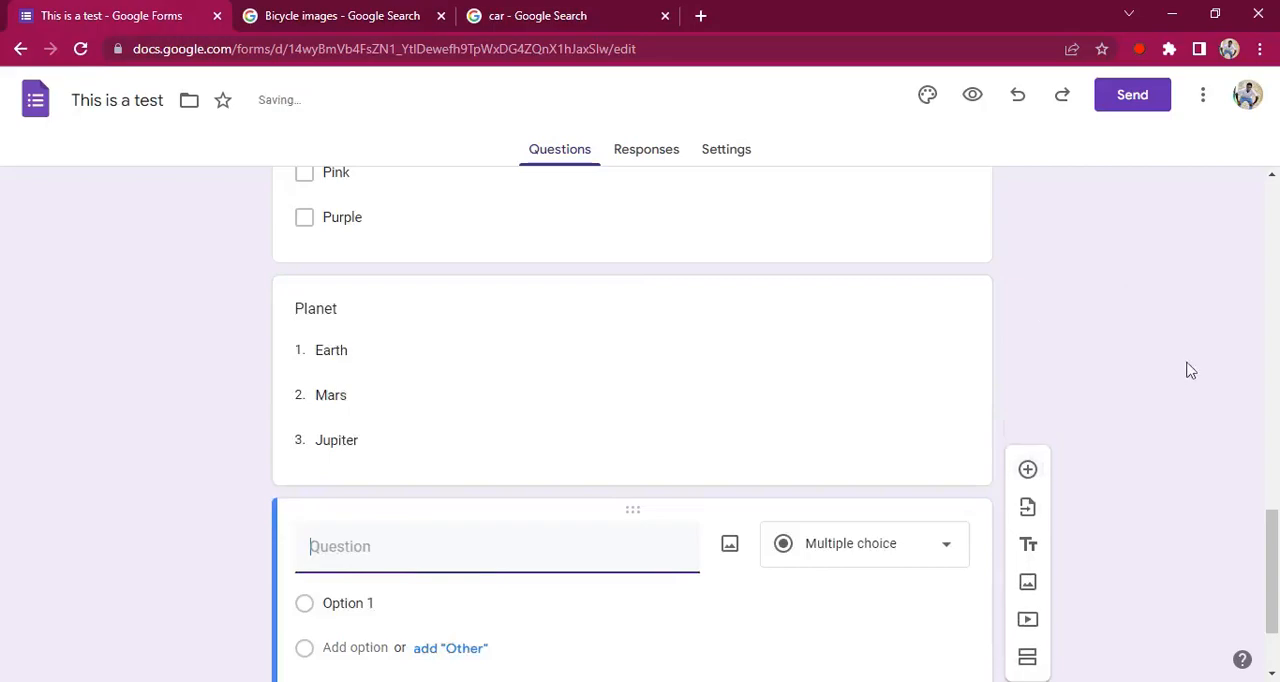
drag(1275, 536, 1277, 575)
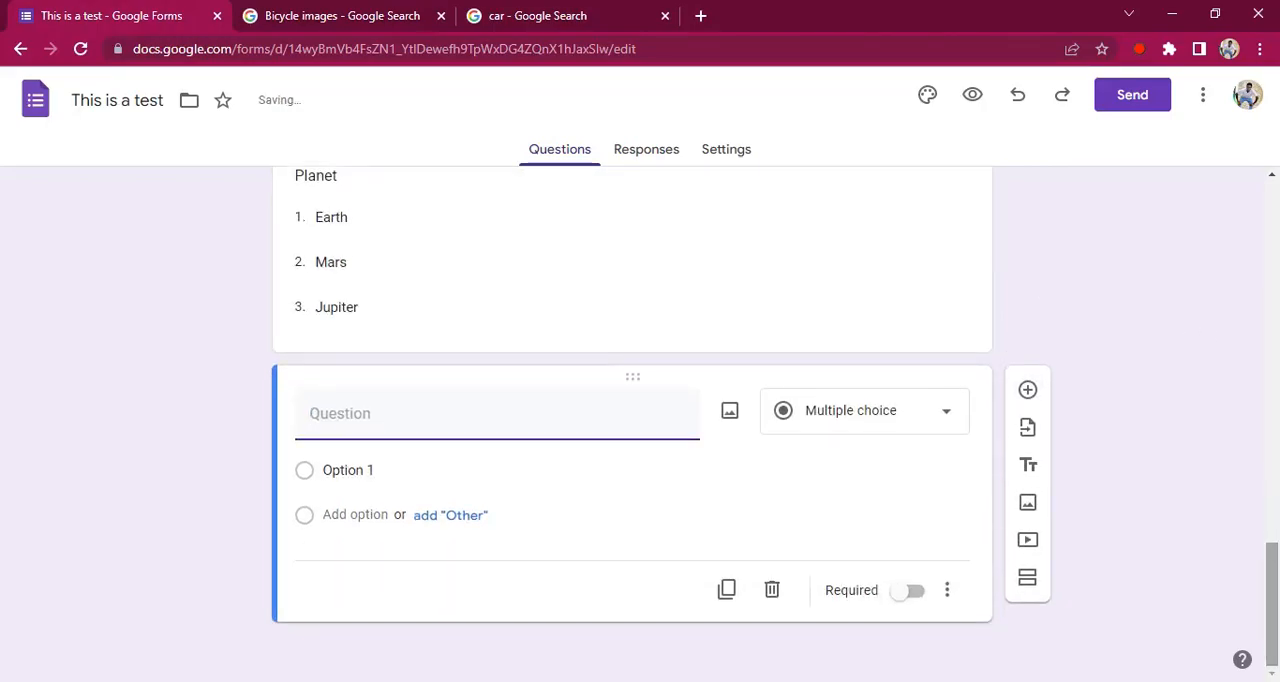
click(471, 403)
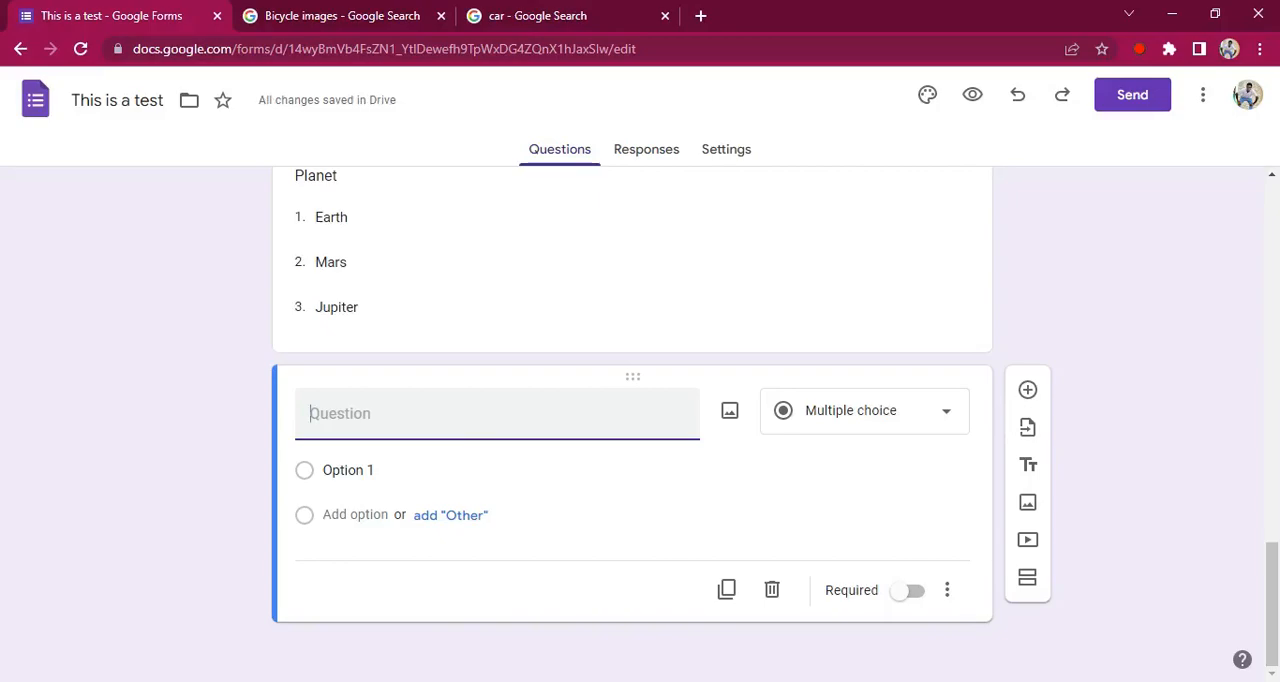
text(TShirt)
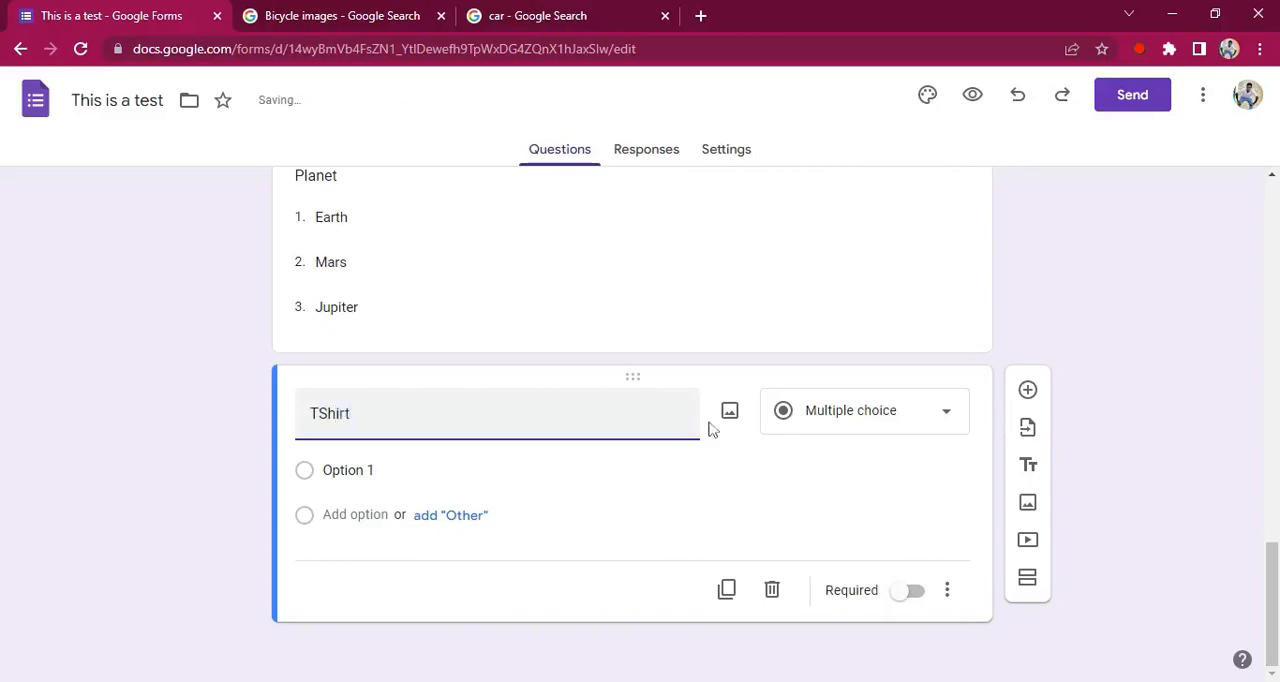
click(834, 418)
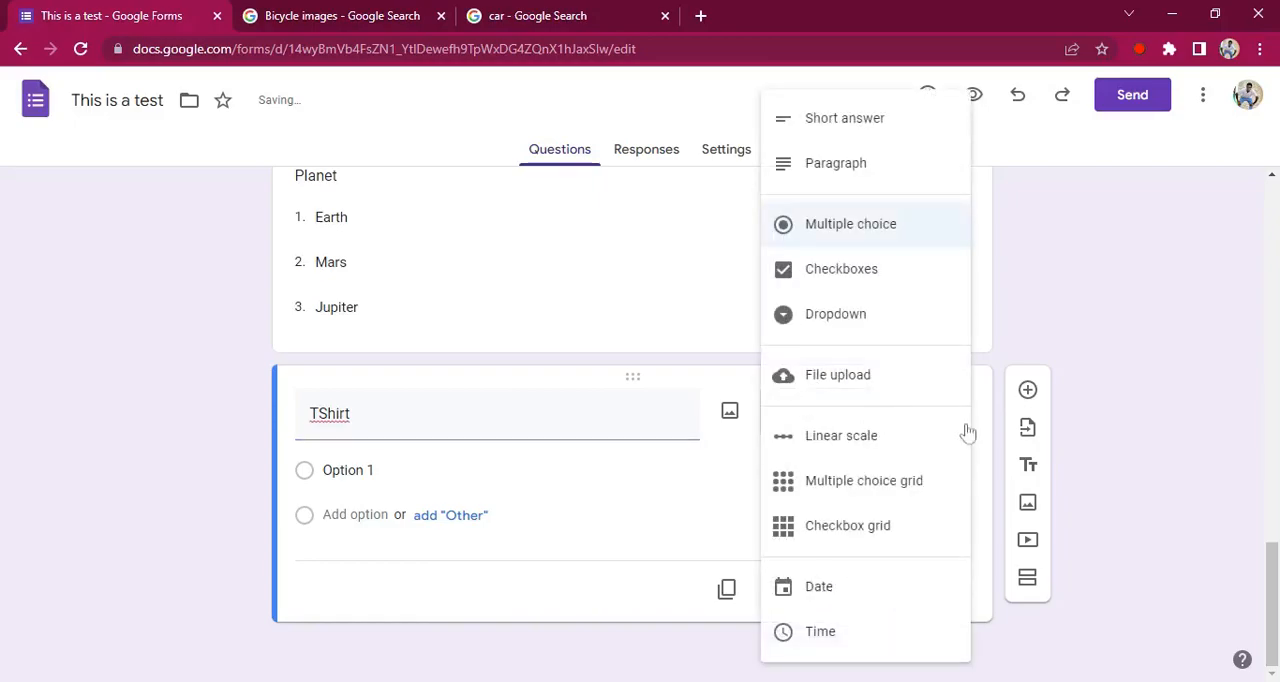
click(822, 482)
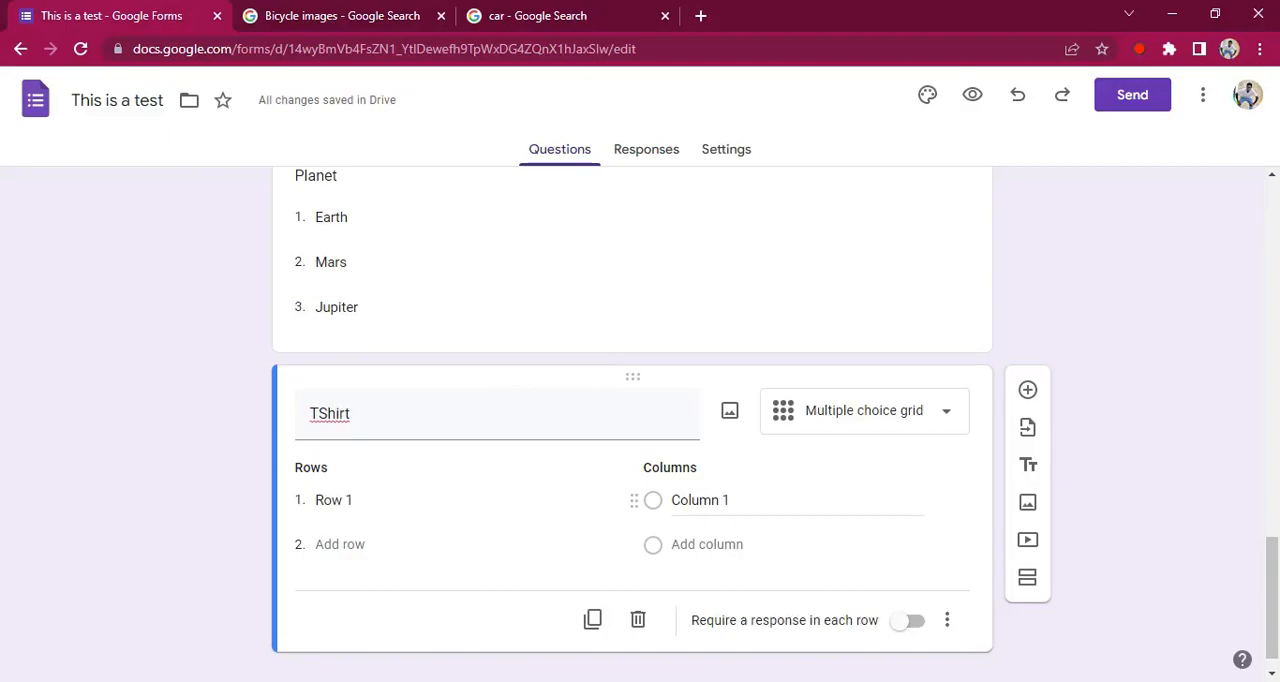
Fill the rows of the TShirt grid with the sizes M, L and XL
click(377, 508)
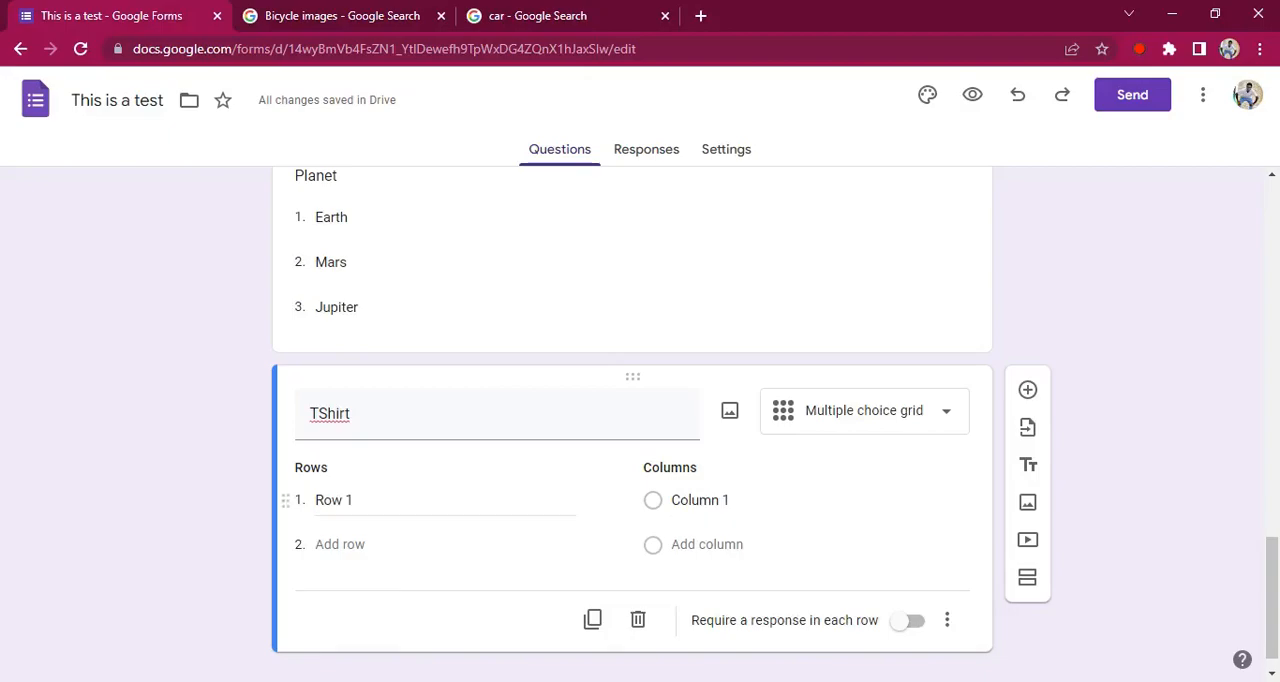
click(356, 501)
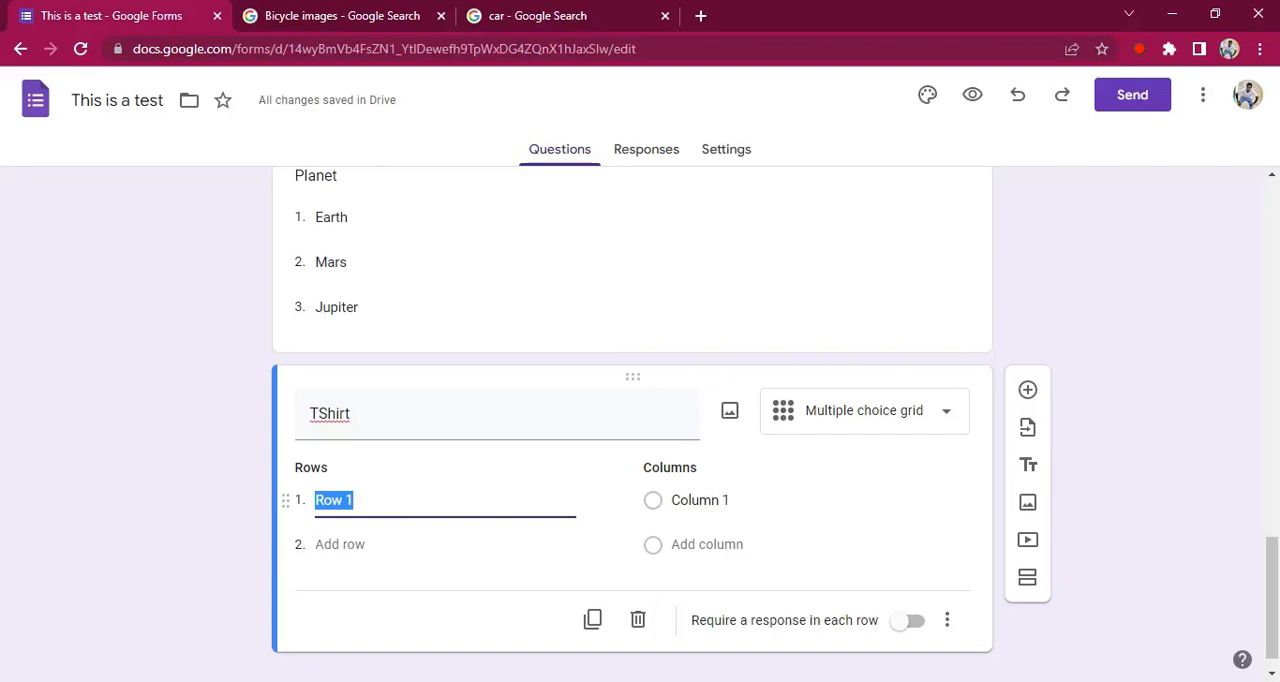
text(si)
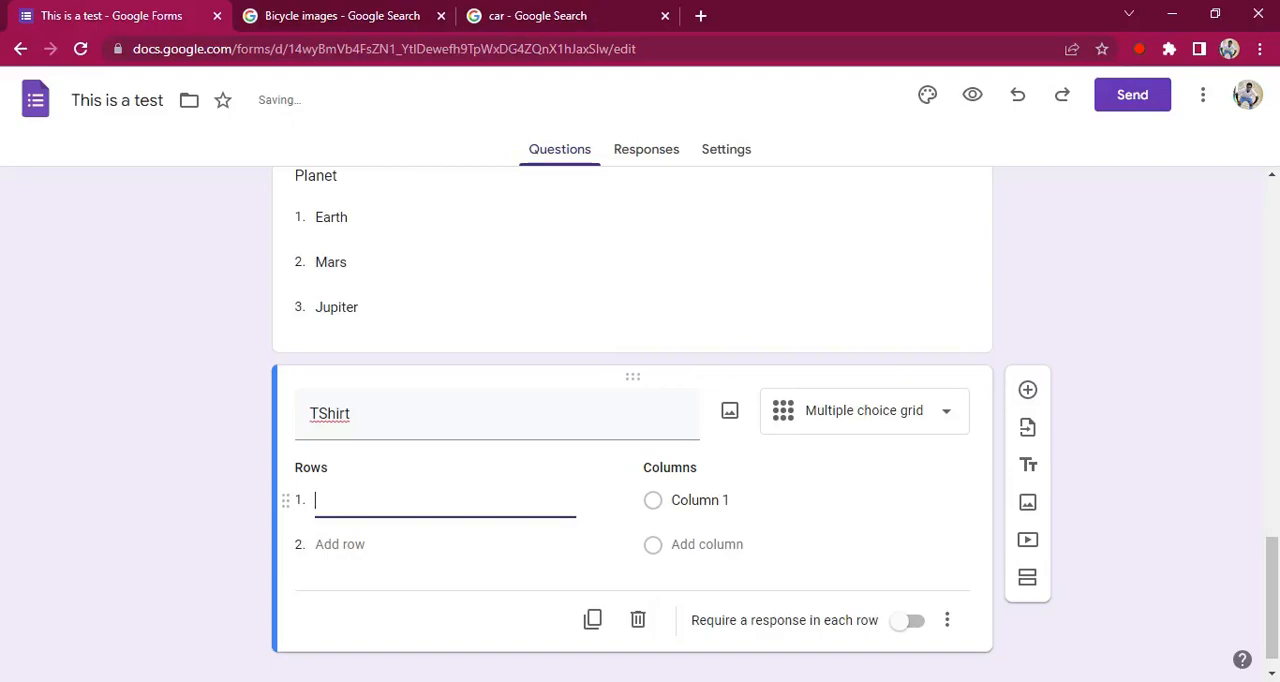
key(Return)
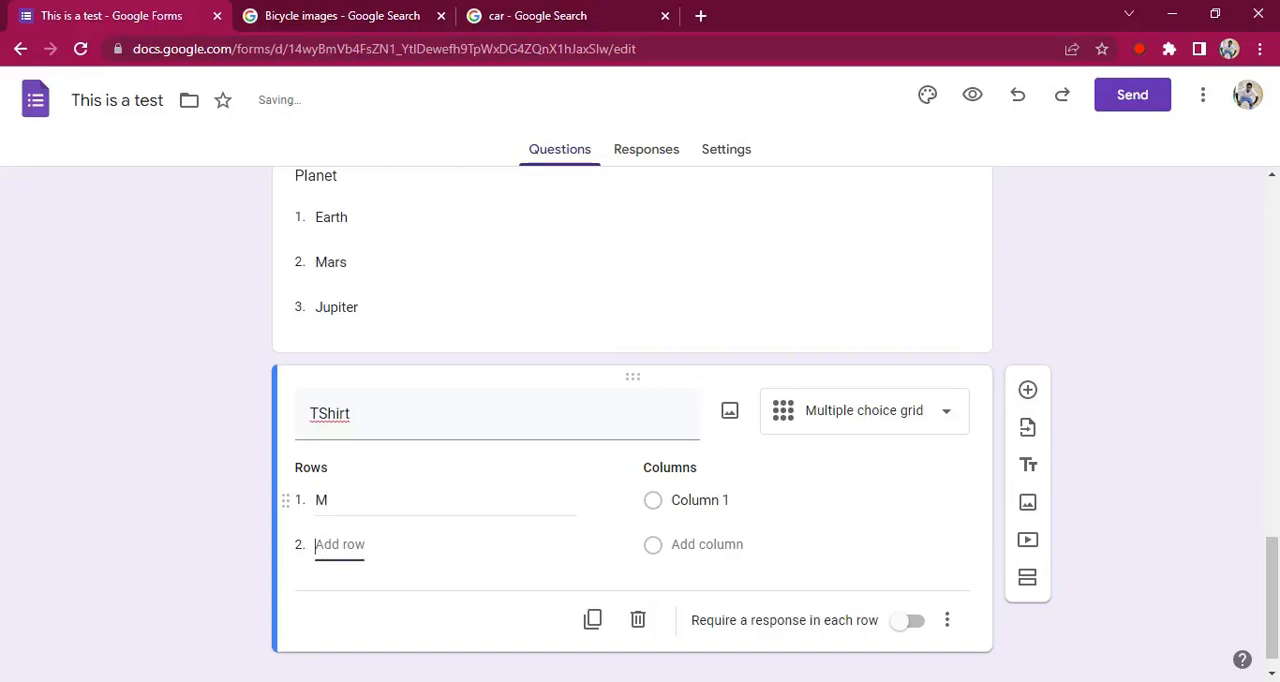
text(L)
key(Tab)
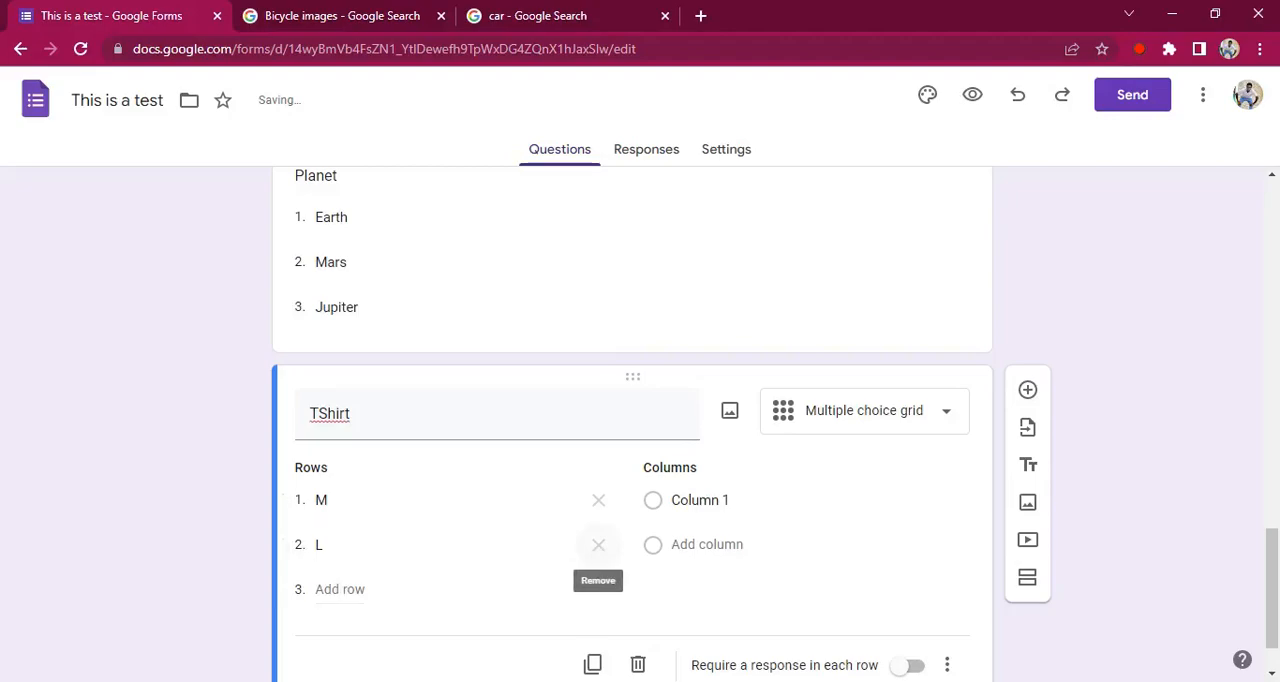
text(XL)
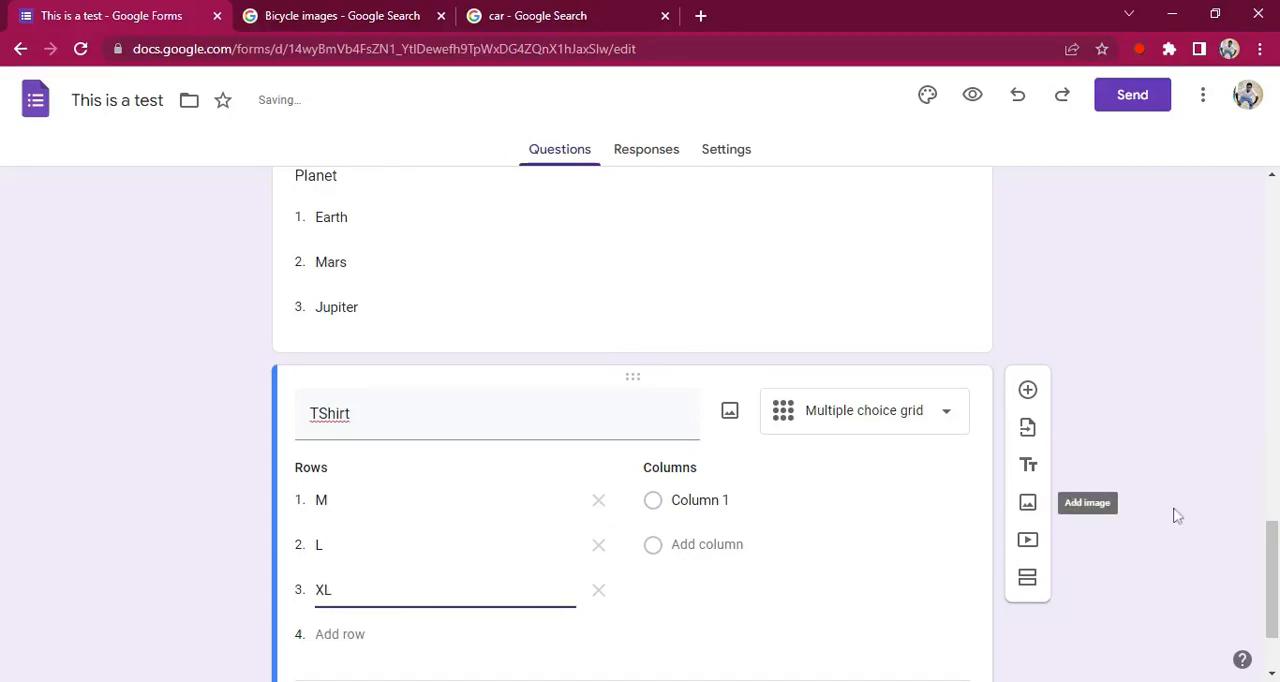
Fill the columns of the TShirt grid with the colours Blue, Black and White
click(706, 500)
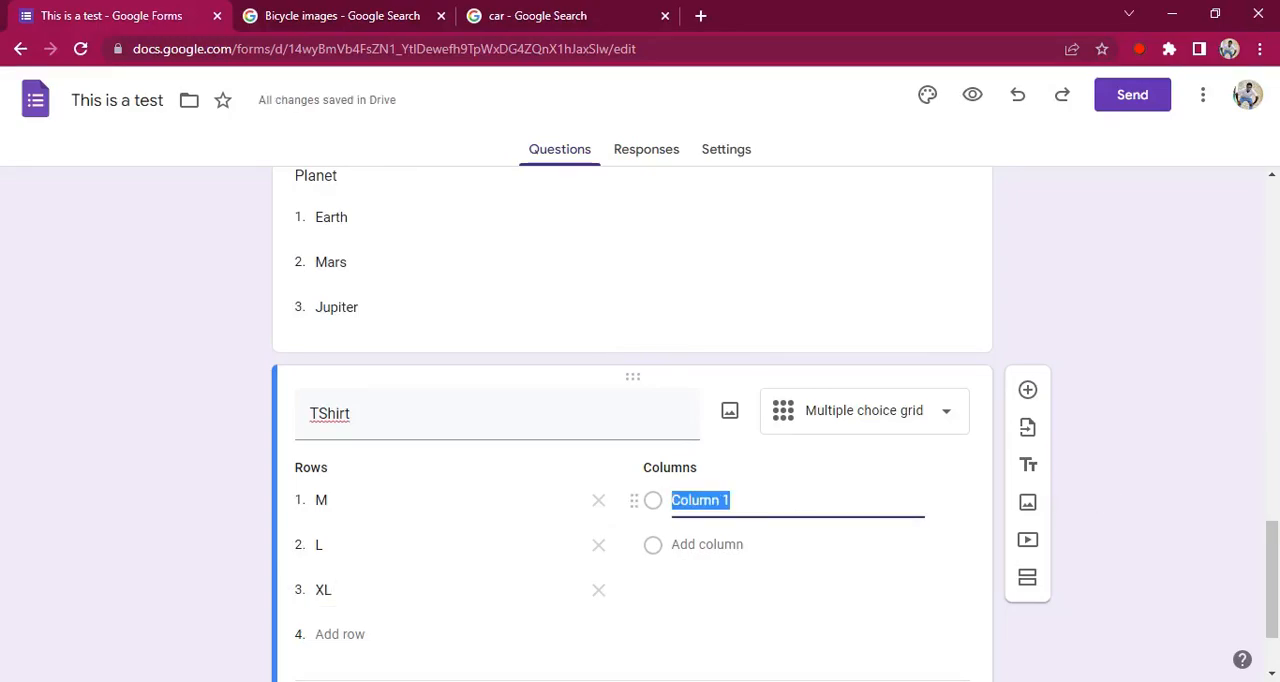
text(Blue)
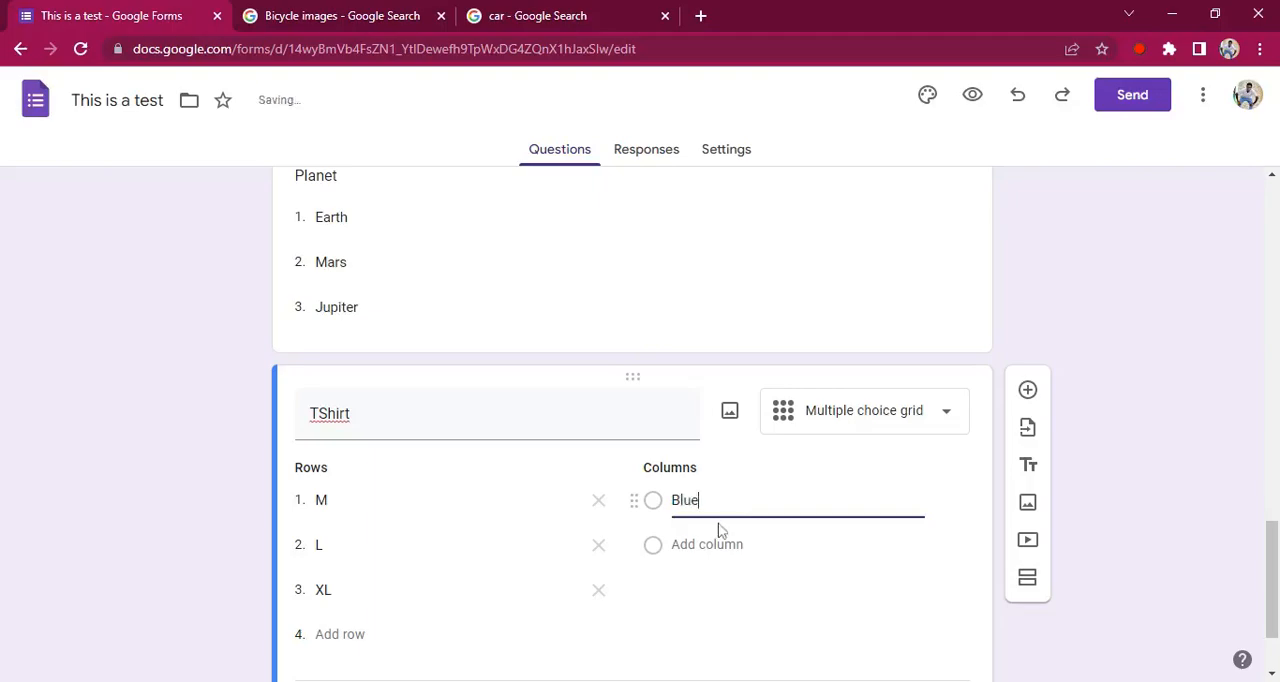
click(718, 544)
text(Black)
click(707, 590)
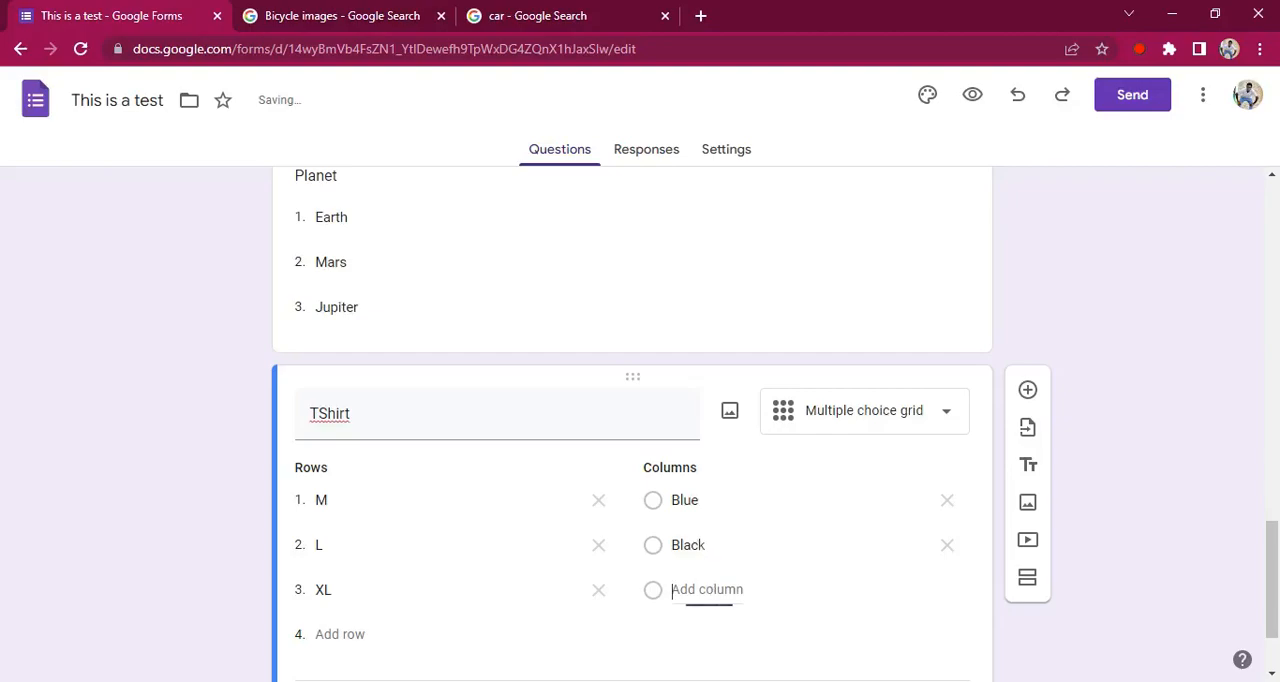
text(White)
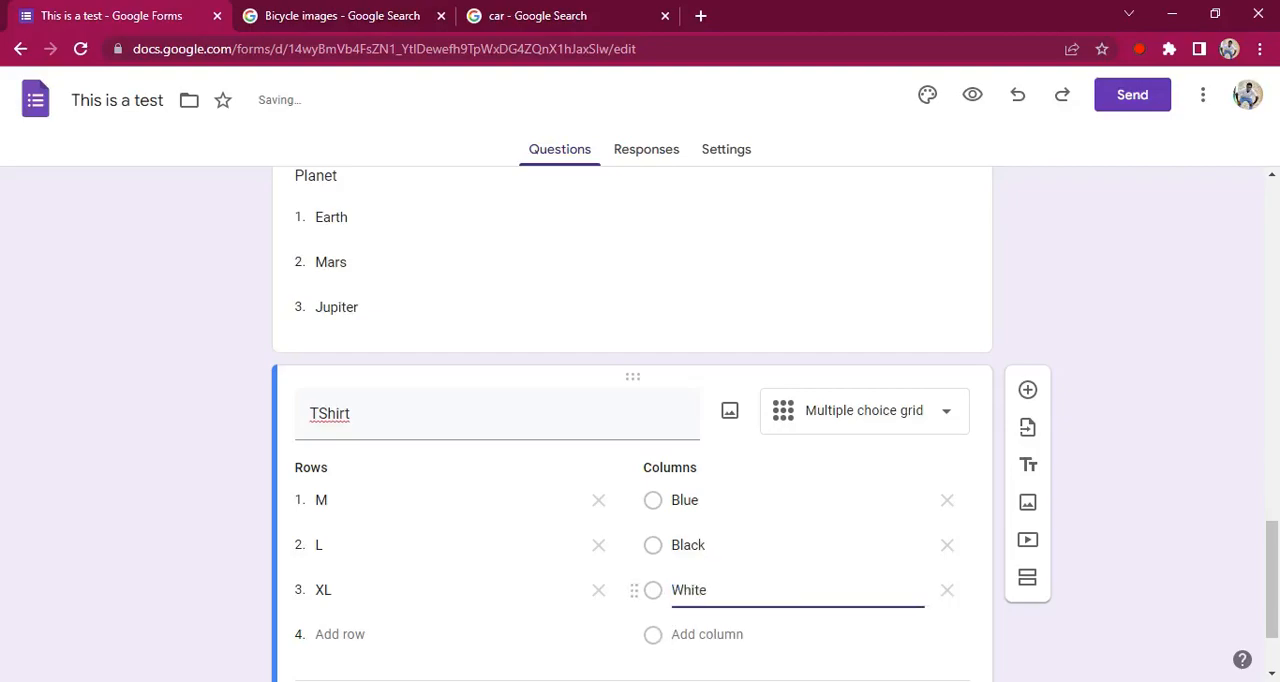
click(1138, 537)
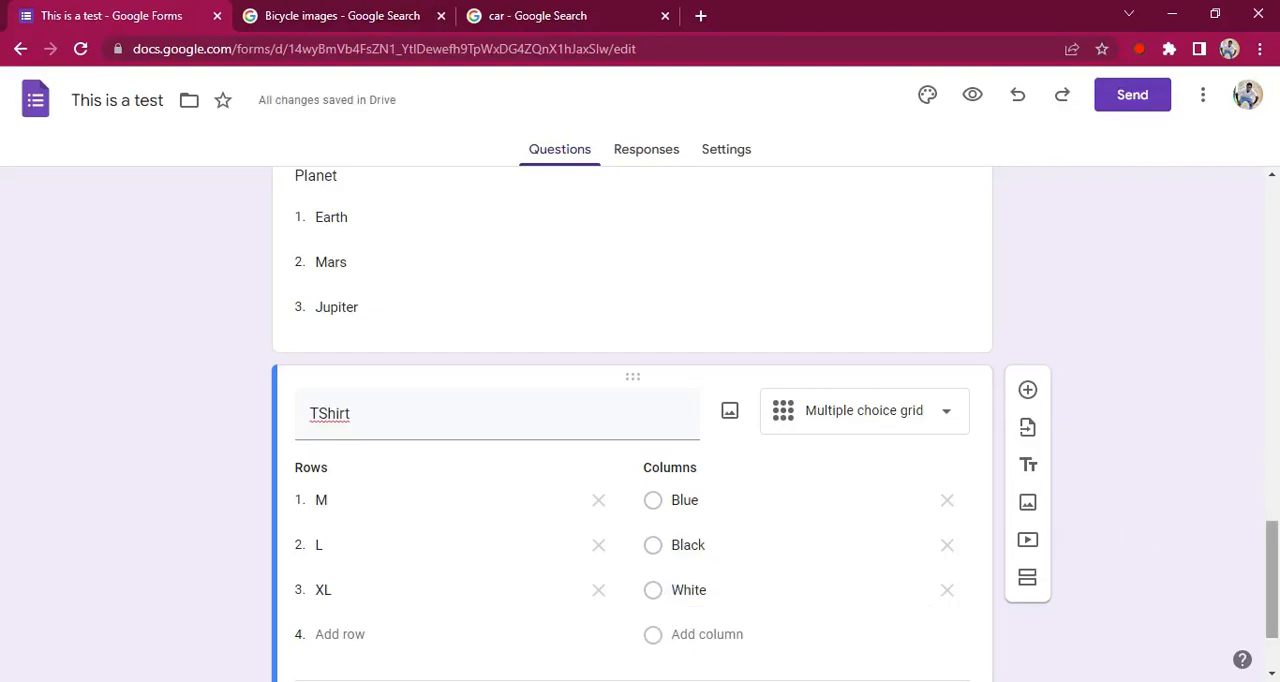
Preview the form and try out the TShirt grid, leaving Black chosen for L and Blue for XL
scroll(1275, 587, down, 2)
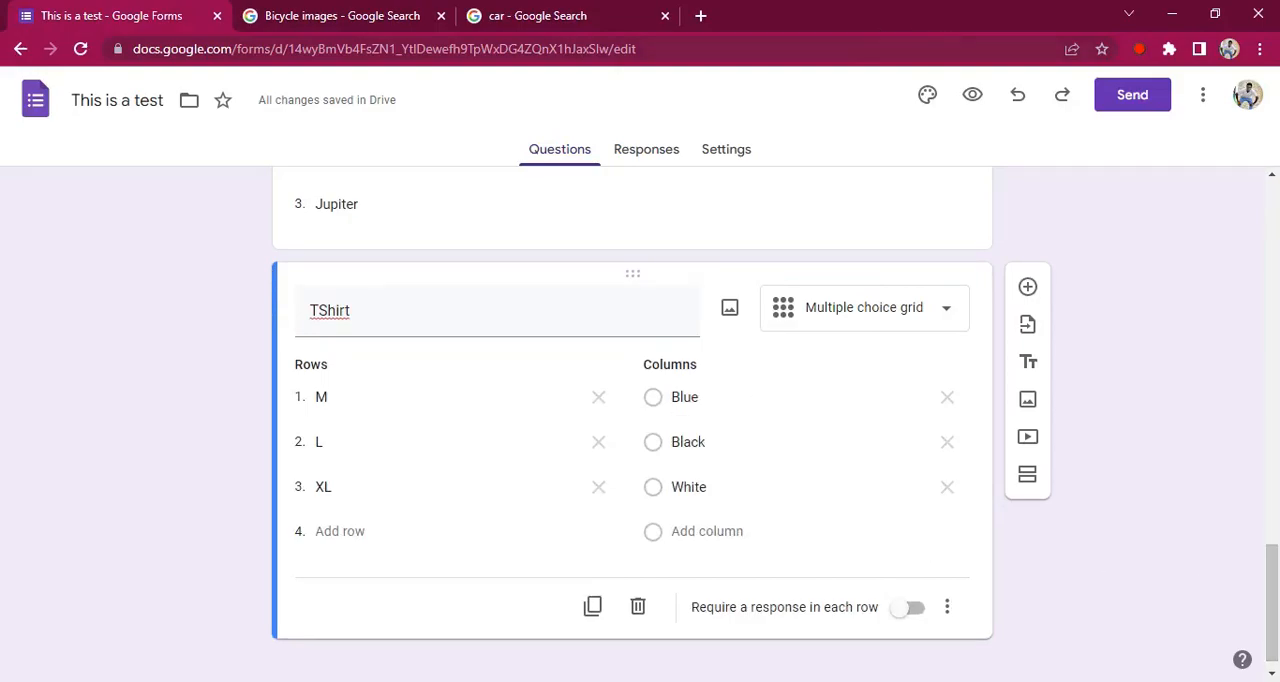
click(975, 96)
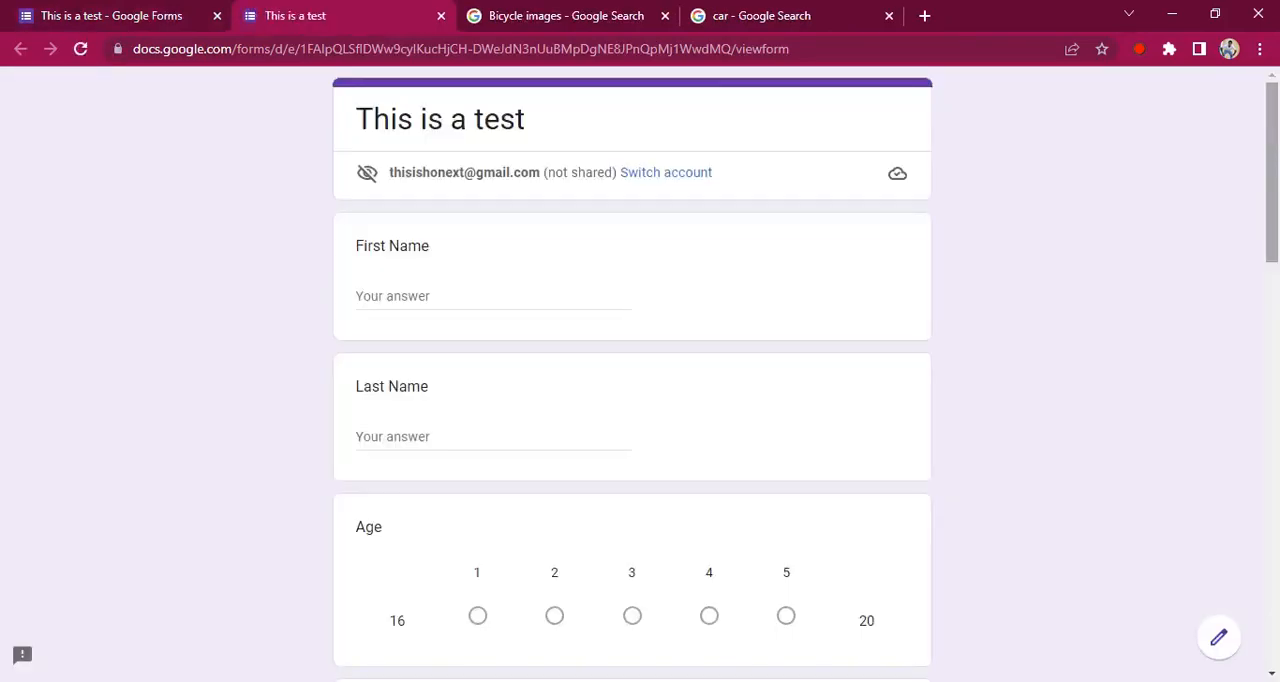
drag(1273, 140, 1267, 547)
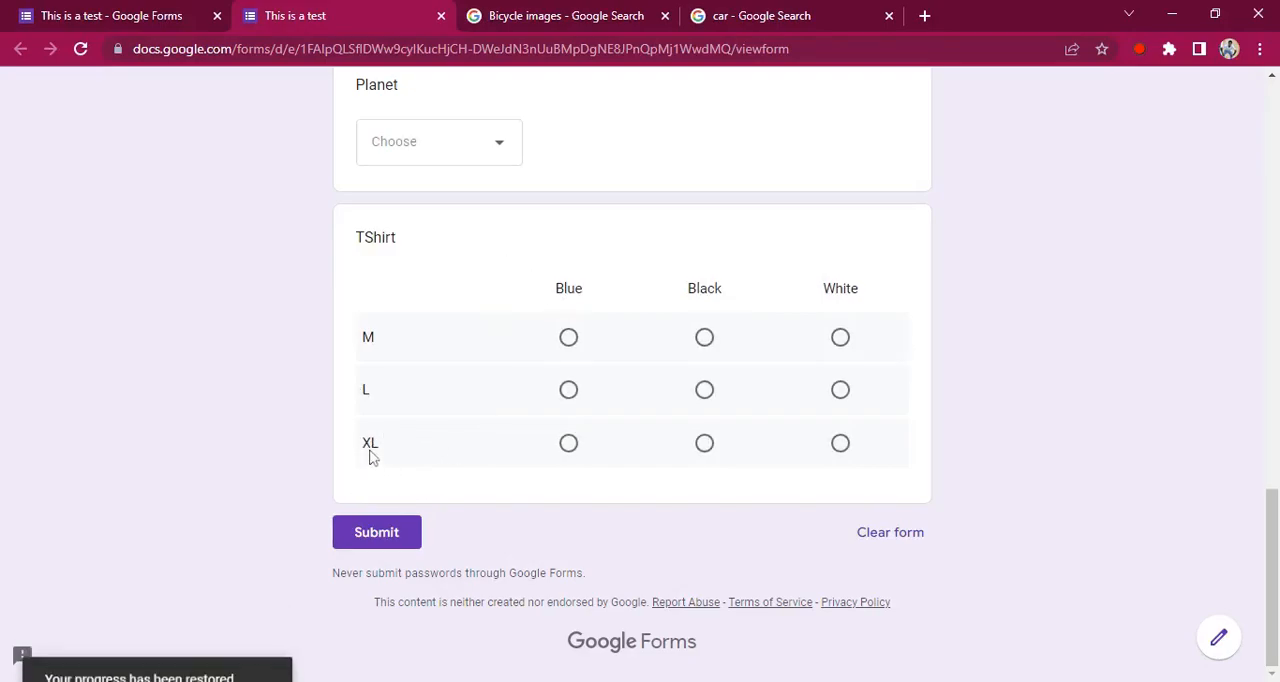
click(705, 339)
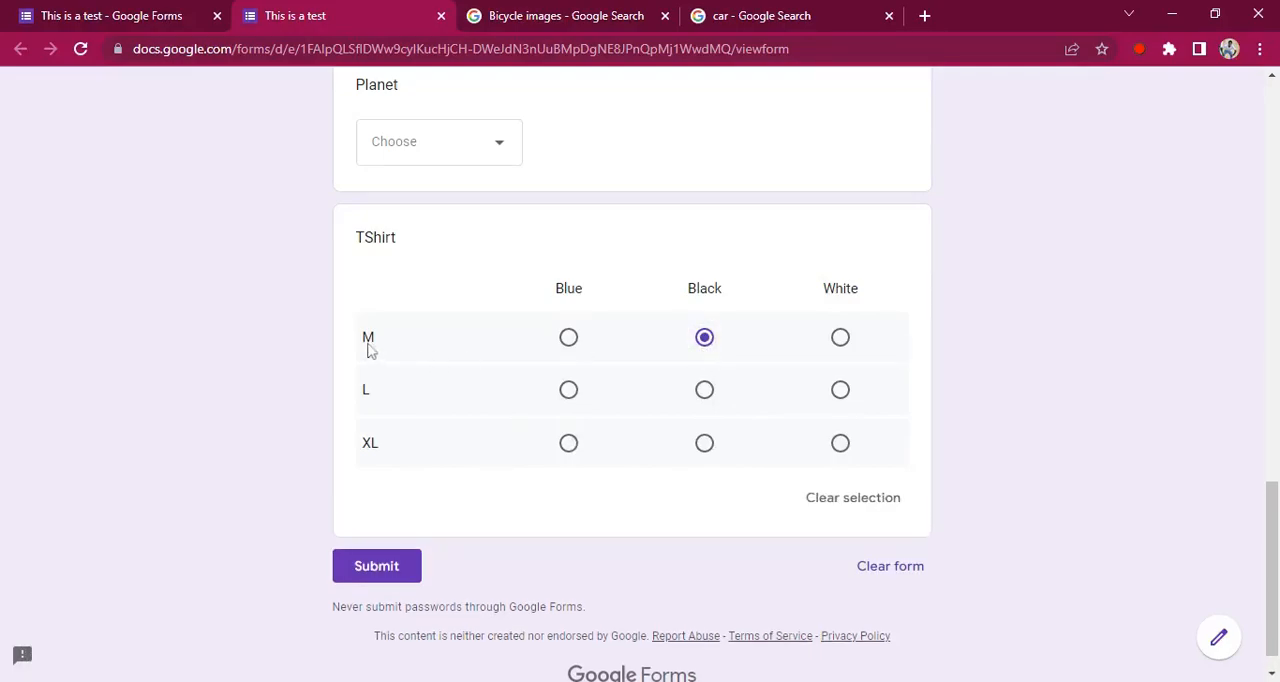
click(842, 450)
click(704, 391)
click(705, 393)
click(568, 390)
click(705, 392)
click(707, 447)
click(572, 447)
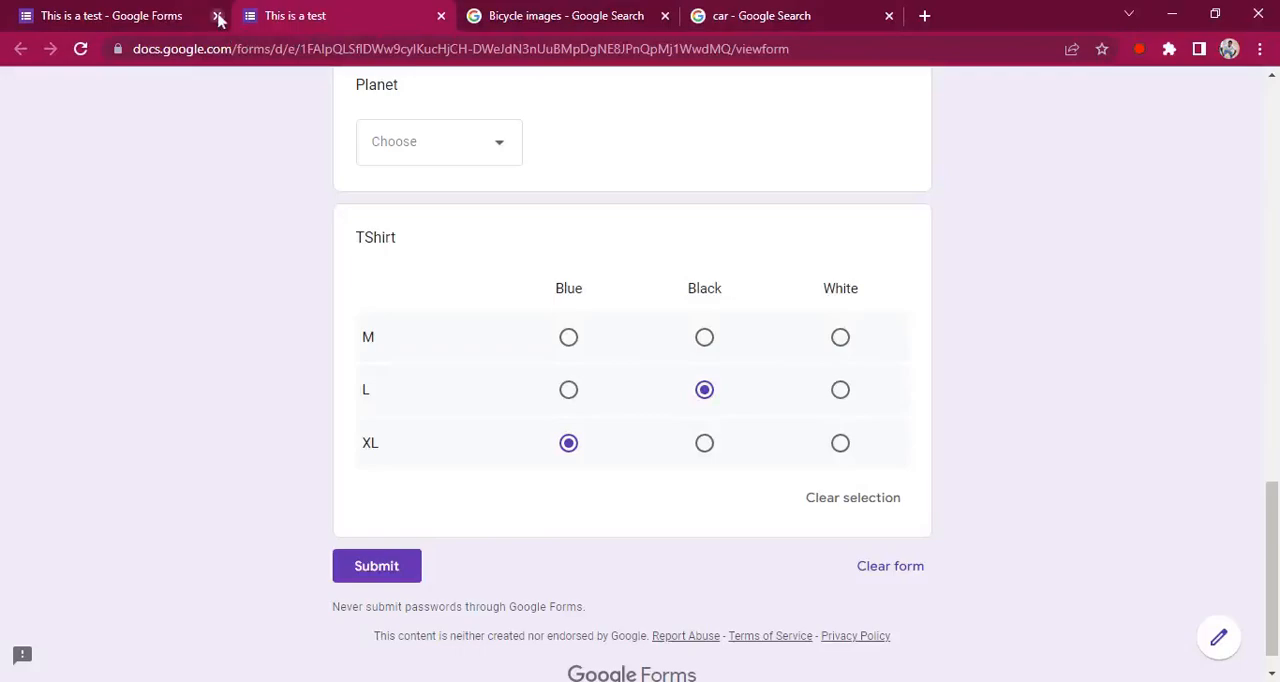
Return to the form editor and duplicate the TShirt grid question
click(178, 18)
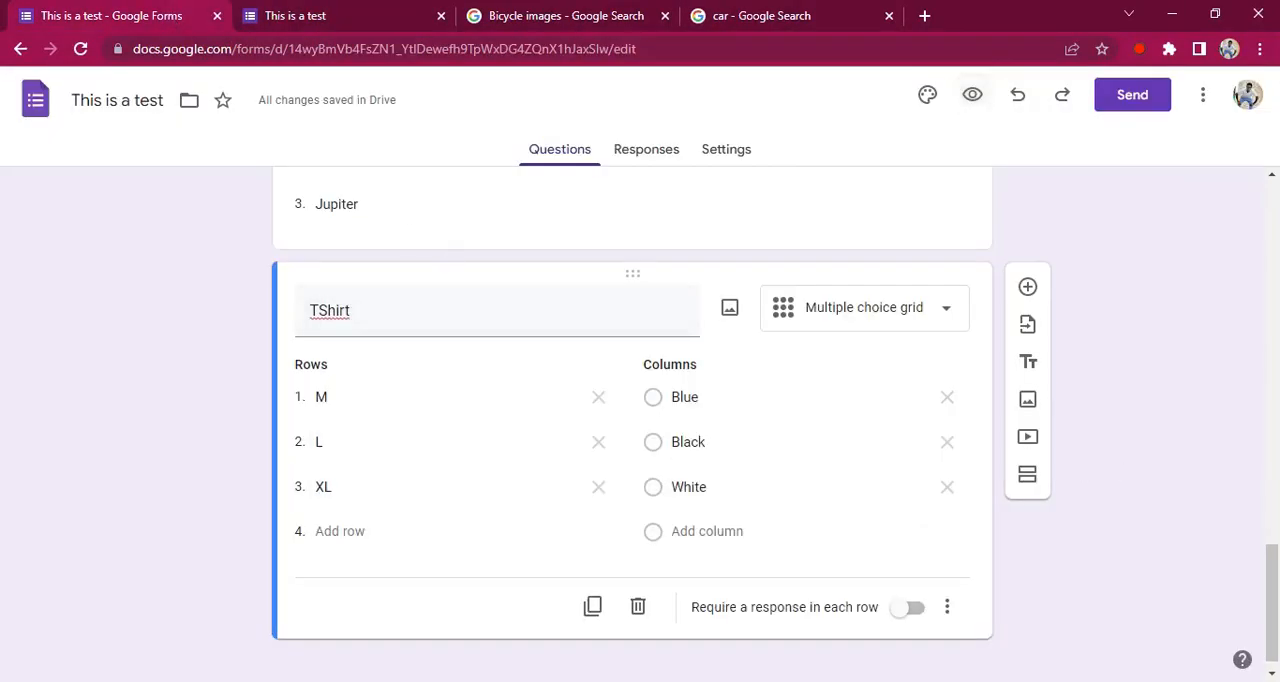
drag(1273, 572, 1273, 590)
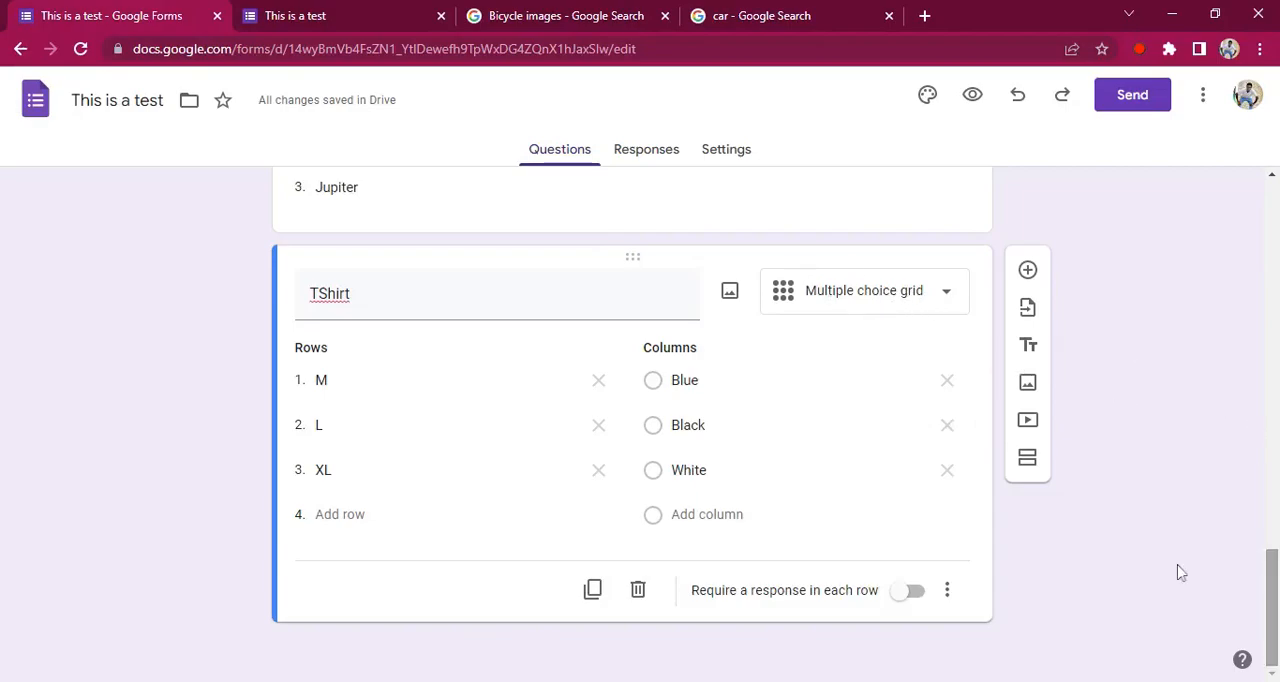
click(930, 295)
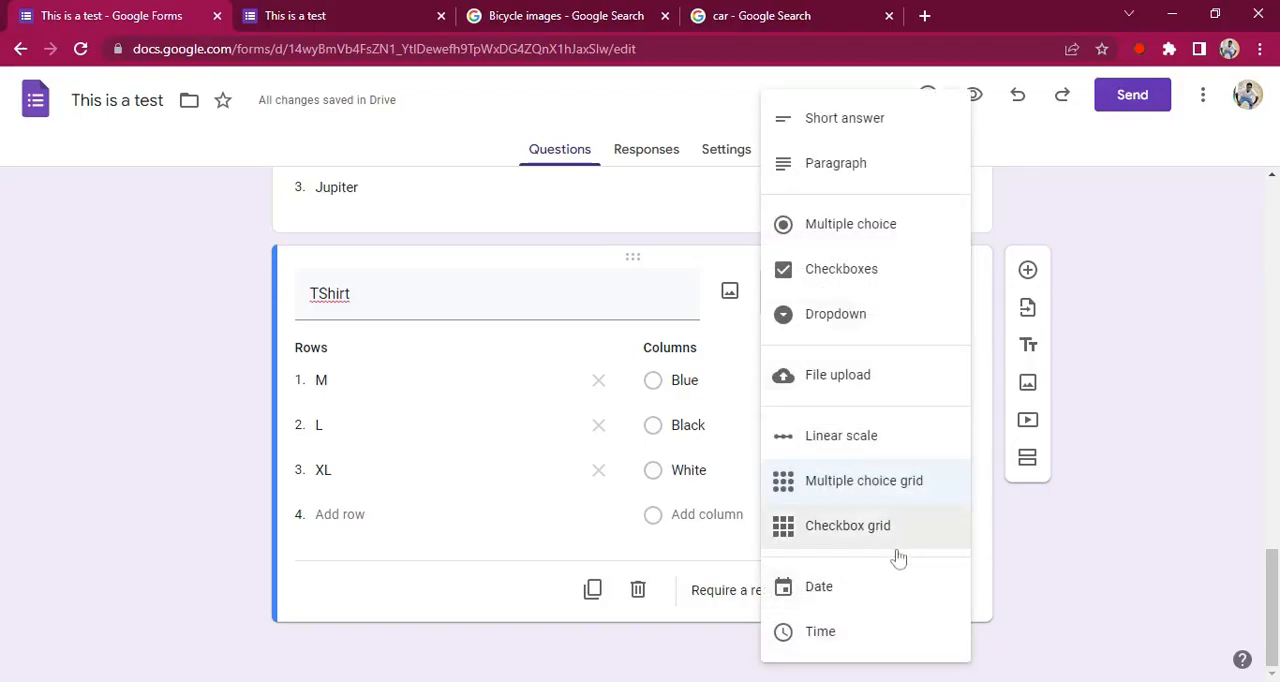
click(1049, 560)
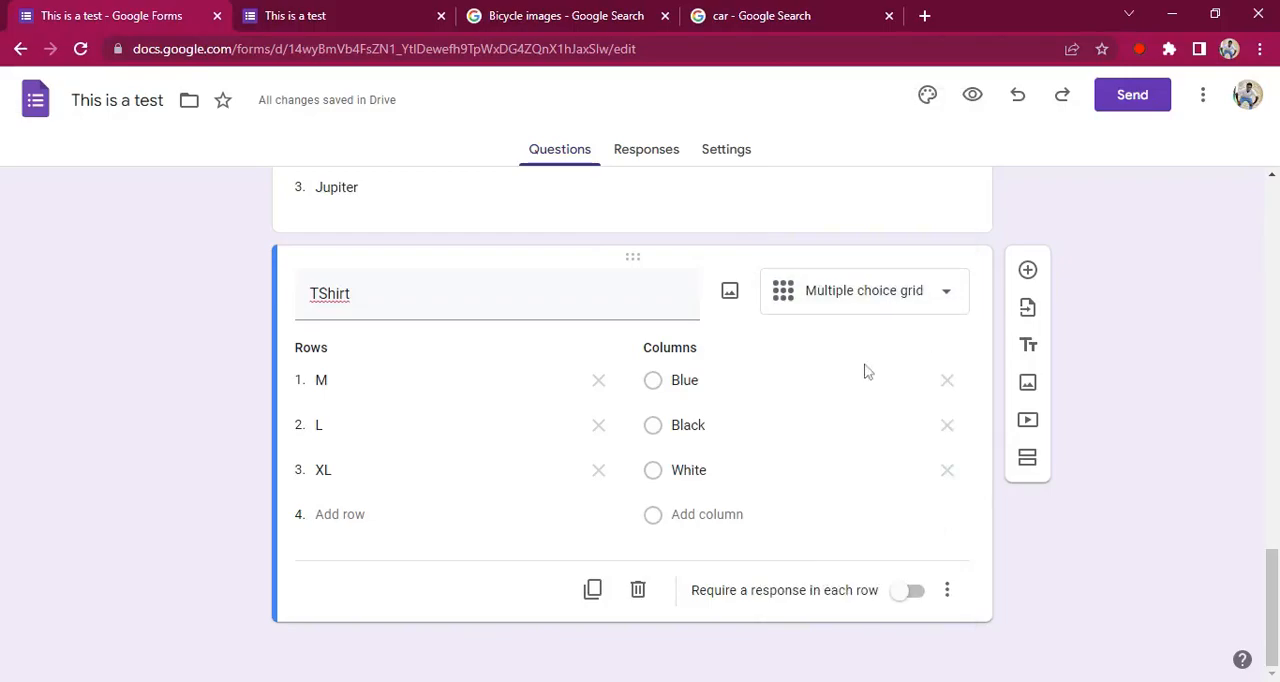
click(593, 592)
scroll(1273, 604, down, 1)
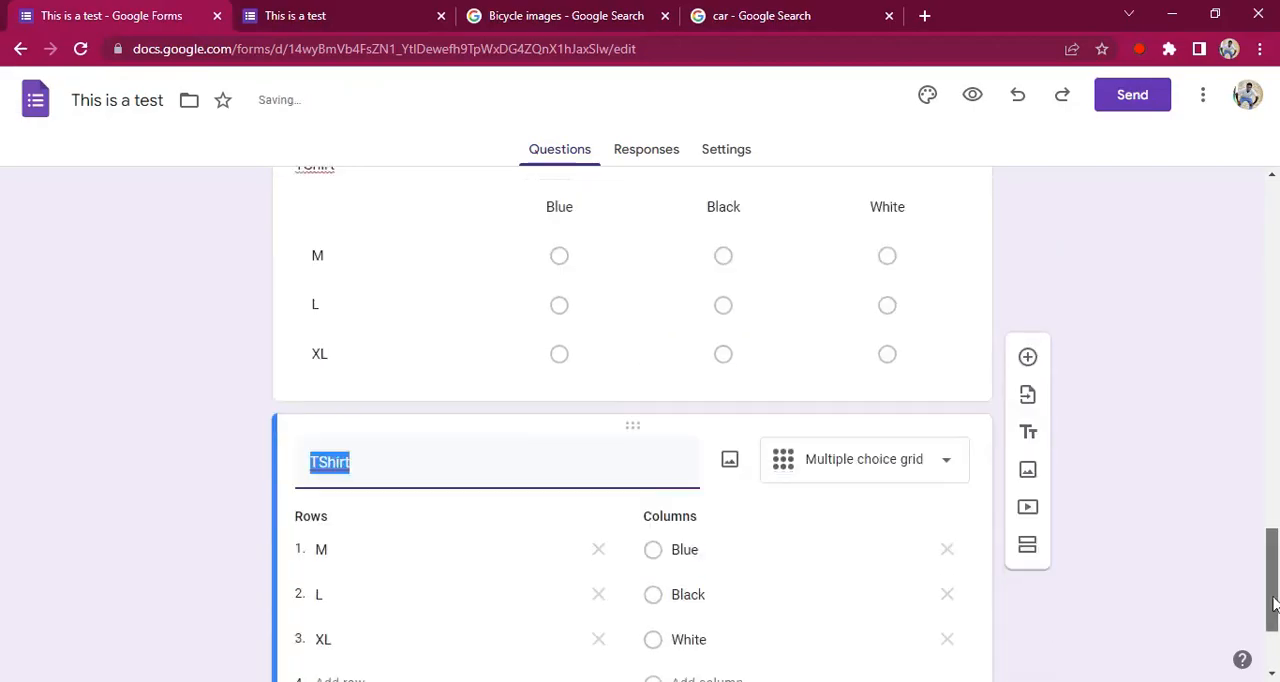
scroll(1271, 612, down, 2)
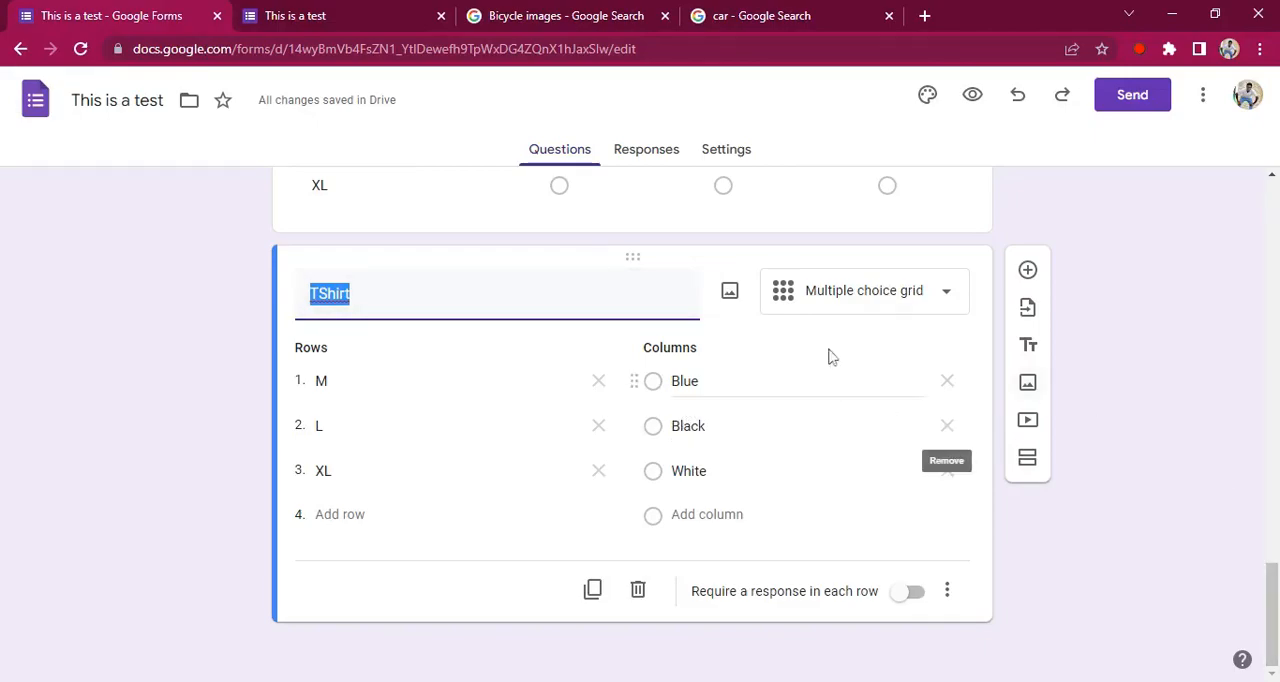
Rename the duplicated question "TShirt Checkboxes" and change its type to Checkbox grid
drag(1276, 590, 1276, 622)
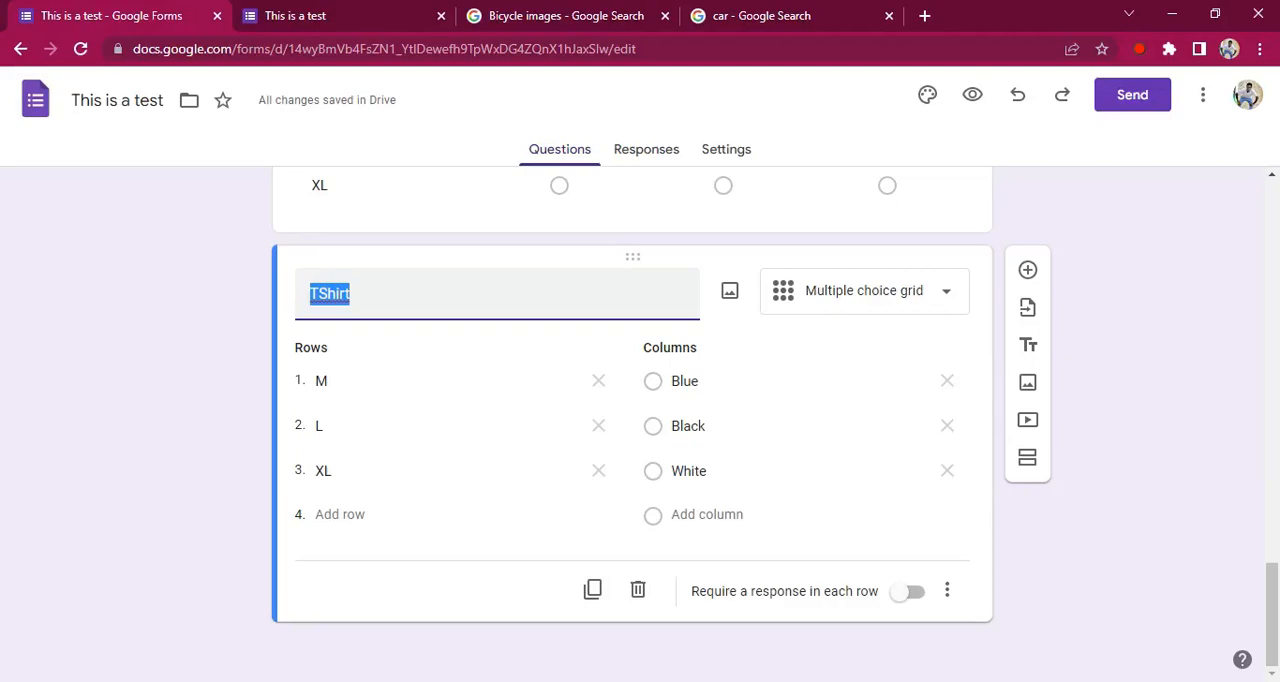
click(352, 294)
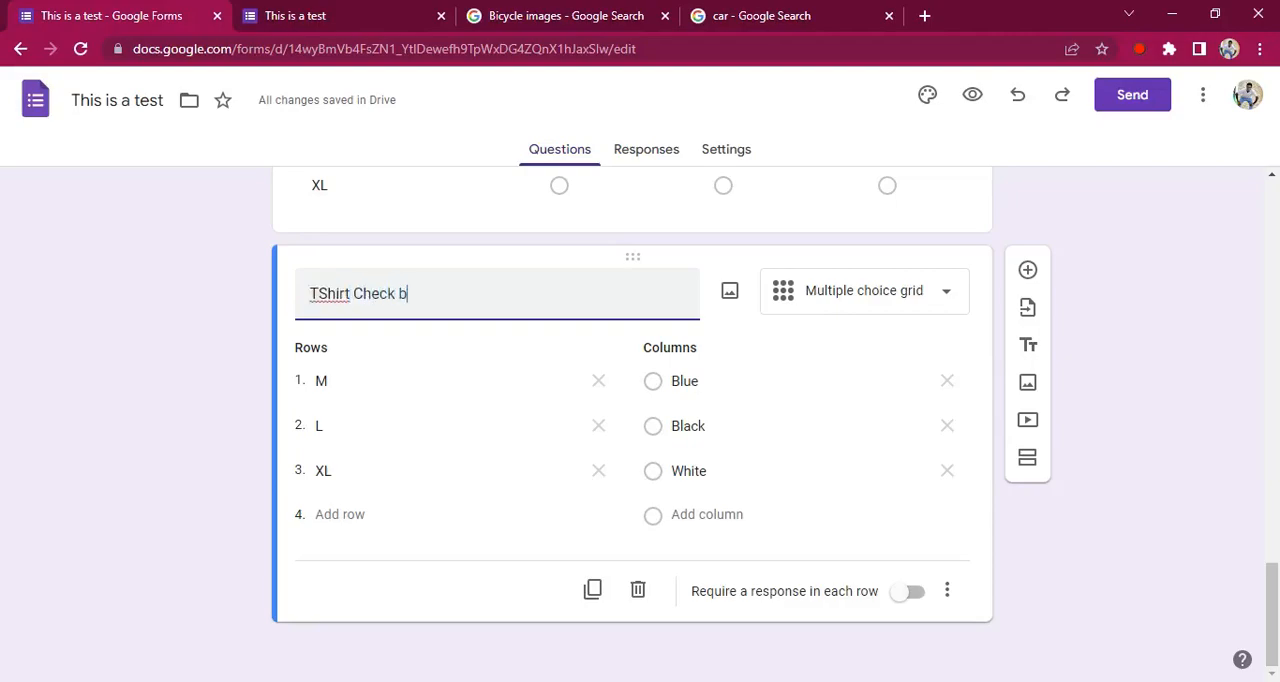
key(Left)
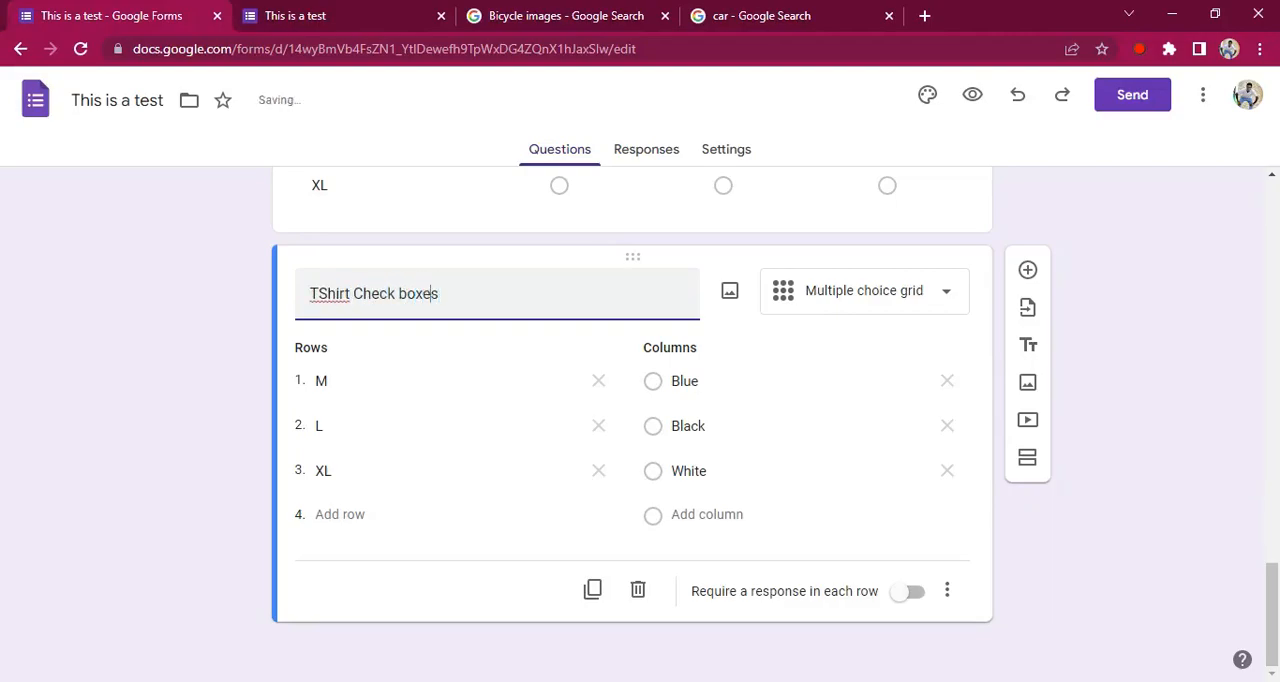
key(BackSpace)
click(208, 371)
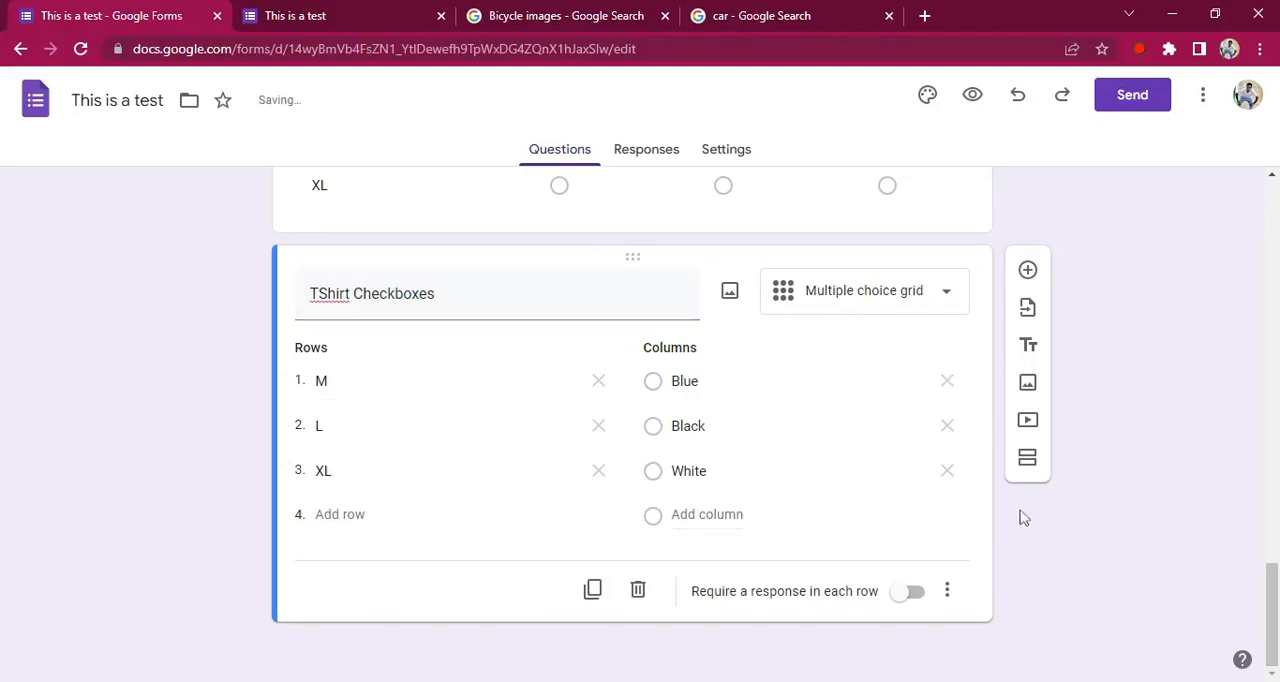
click(862, 312)
click(842, 538)
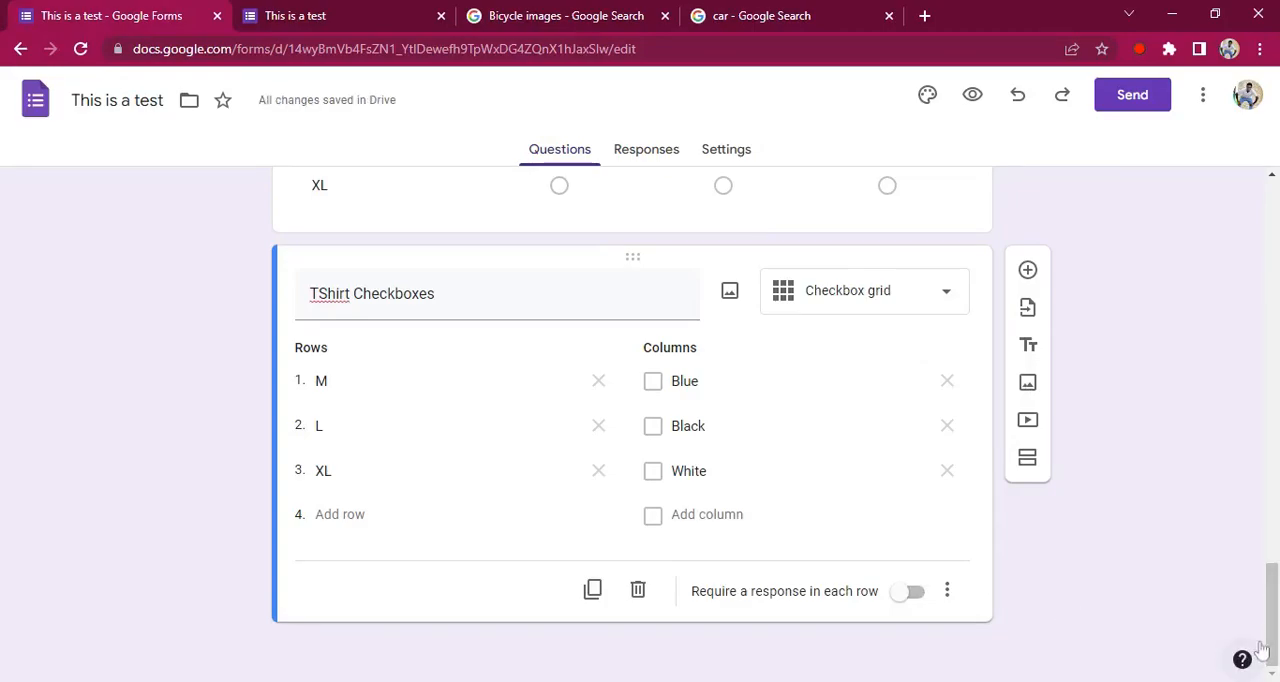
Add a Date question named "BirthDay" below the TShirt Checkboxes question
click(1028, 270)
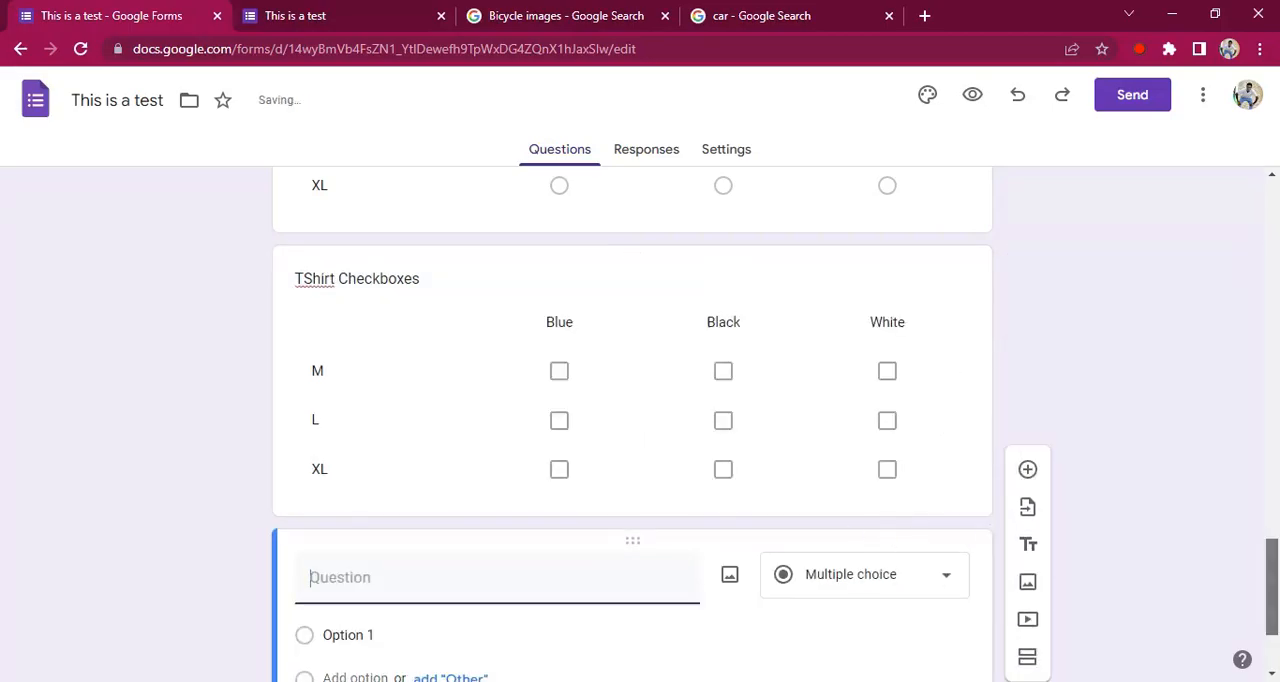
click(865, 428)
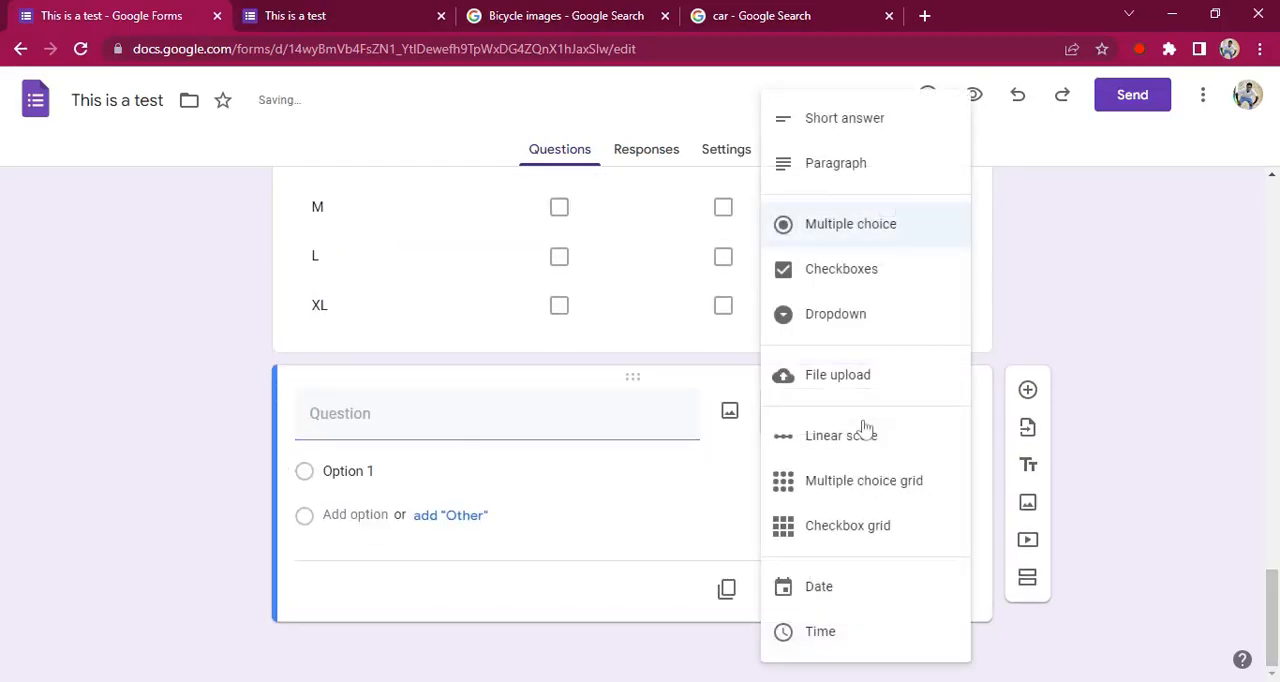
click(847, 594)
click(429, 457)
text(DA)
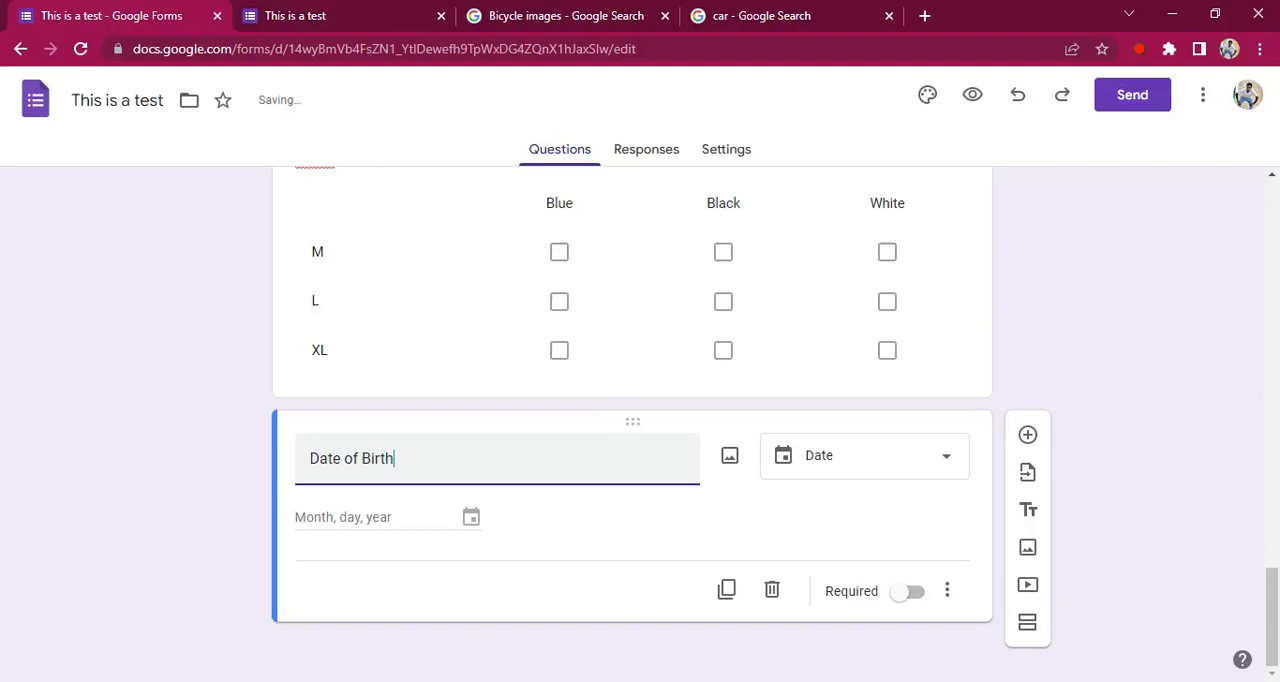
key(BackSpace)
key(BackSpace)
key(BackSpace)
key(BackSpace)
key(BackSpace)
key(BackSpace)
key(BackSpace)
key(BackSpace)
key(BackSpace)
text(BirthDay)
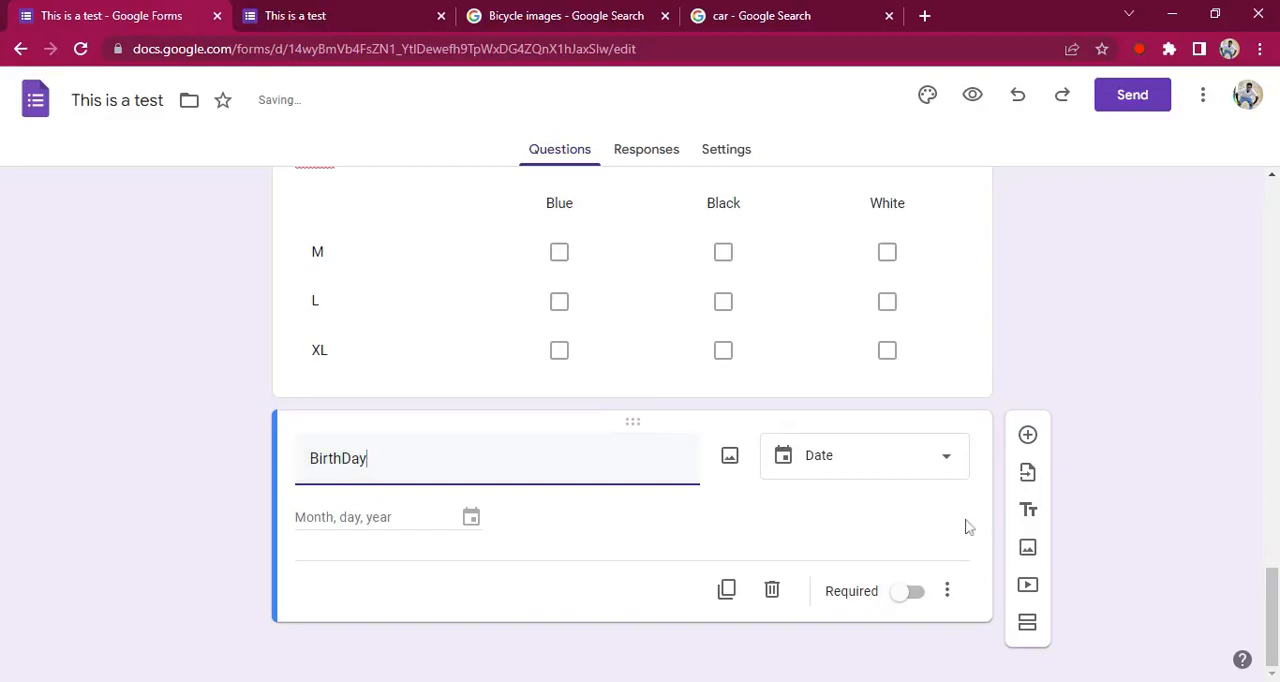
Add a Time question named "Daily wake up time." below the BirthDay question
click(1027, 440)
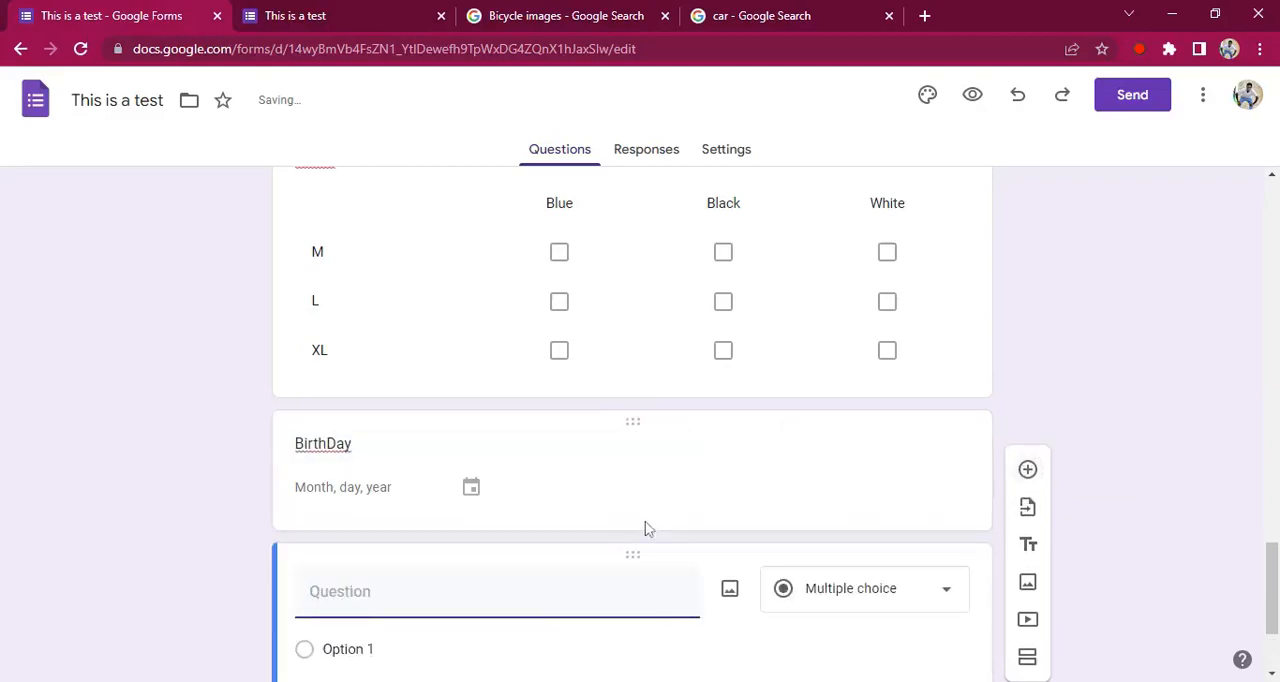
drag(1272, 606, 1272, 643)
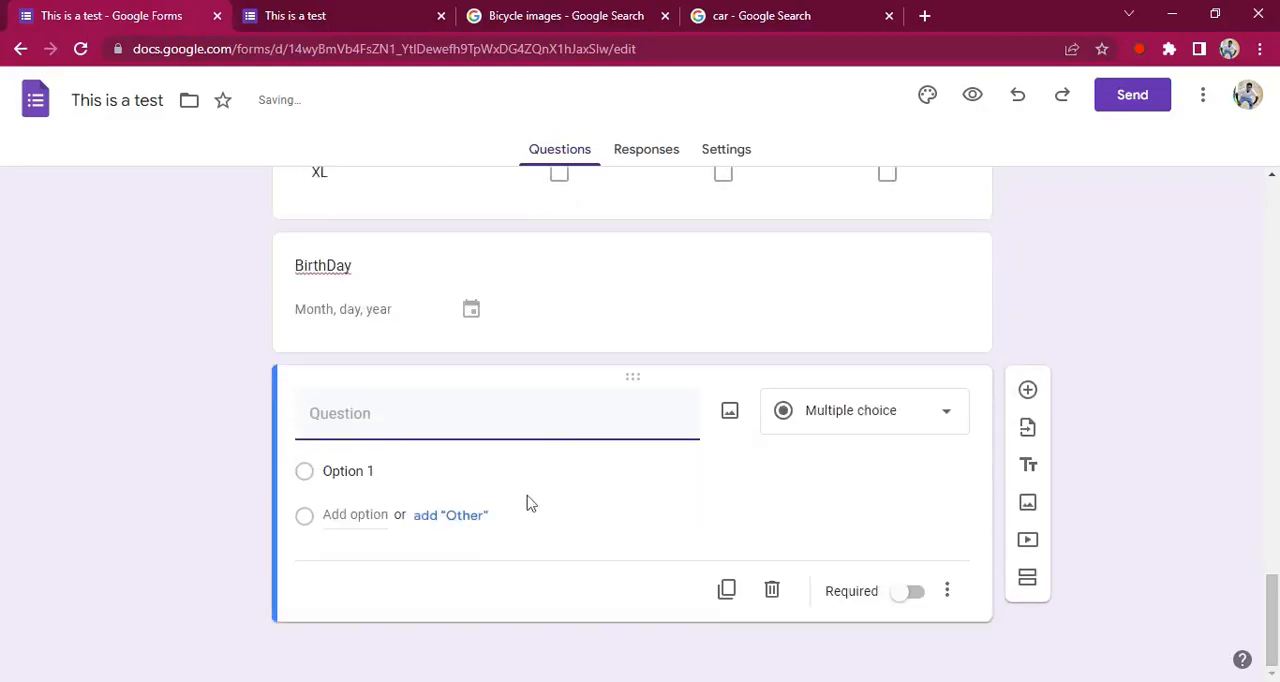
click(877, 414)
click(835, 636)
text(Ti)
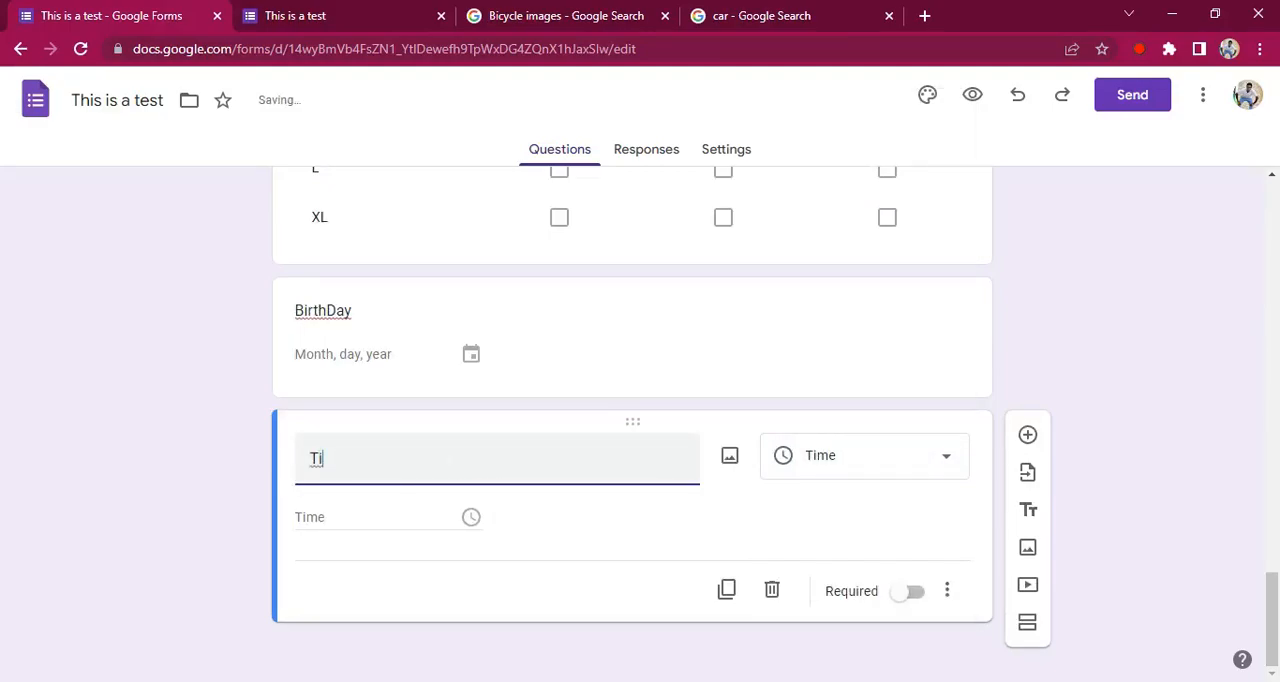
key(BackSpace)
text(Wa)
key(BackSpace)
key(BackSpace)
text(Daui)
text(y wake up time.)
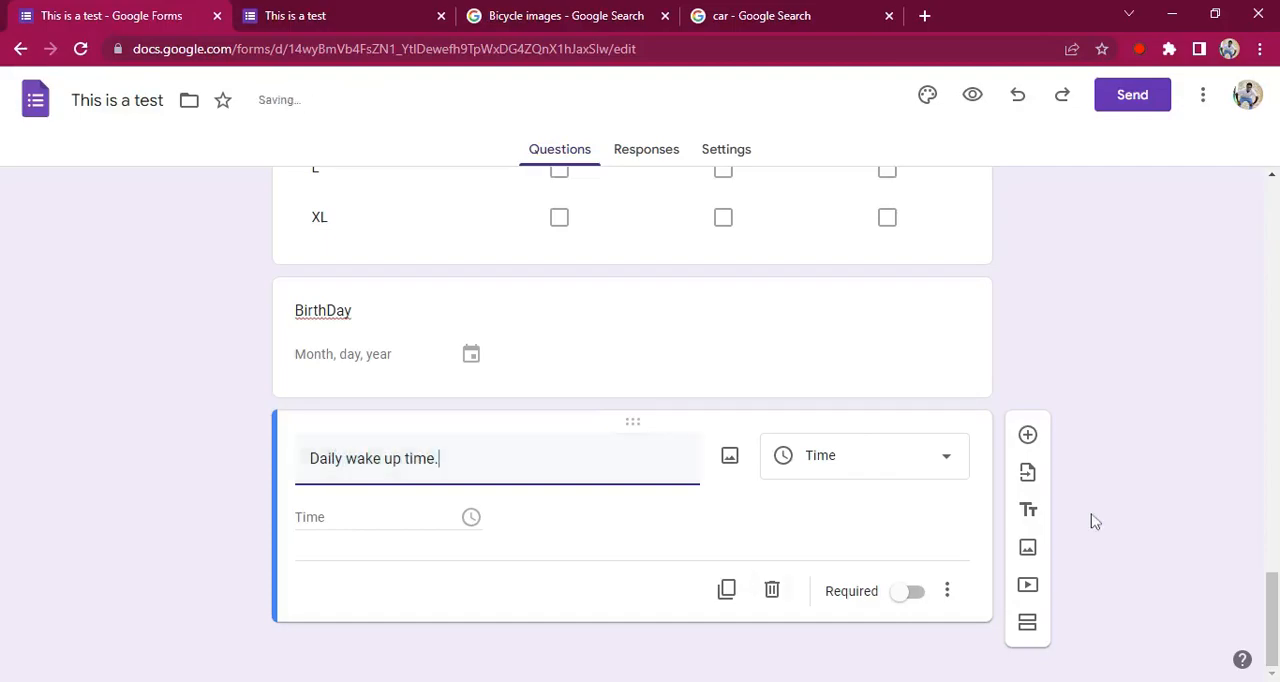
click(1168, 526)
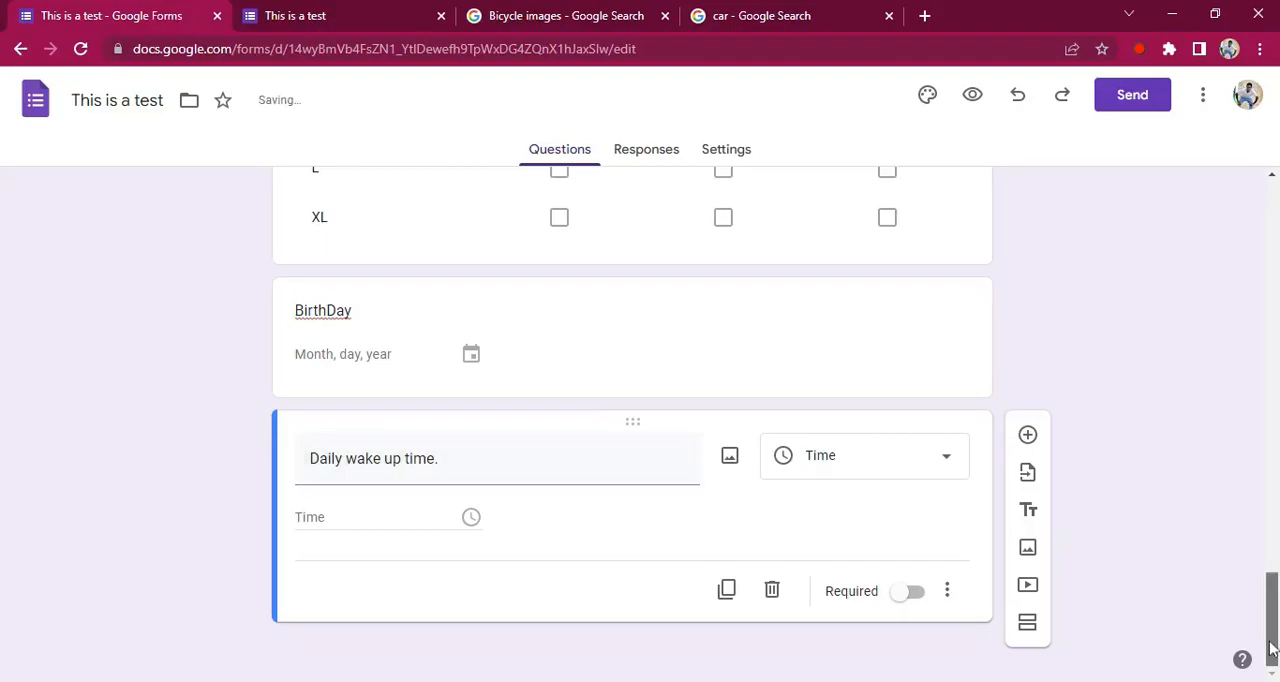
Preview the form and look through all its questions, including the Planet choices and the date and time fields
drag(1270, 672, 1272, 228)
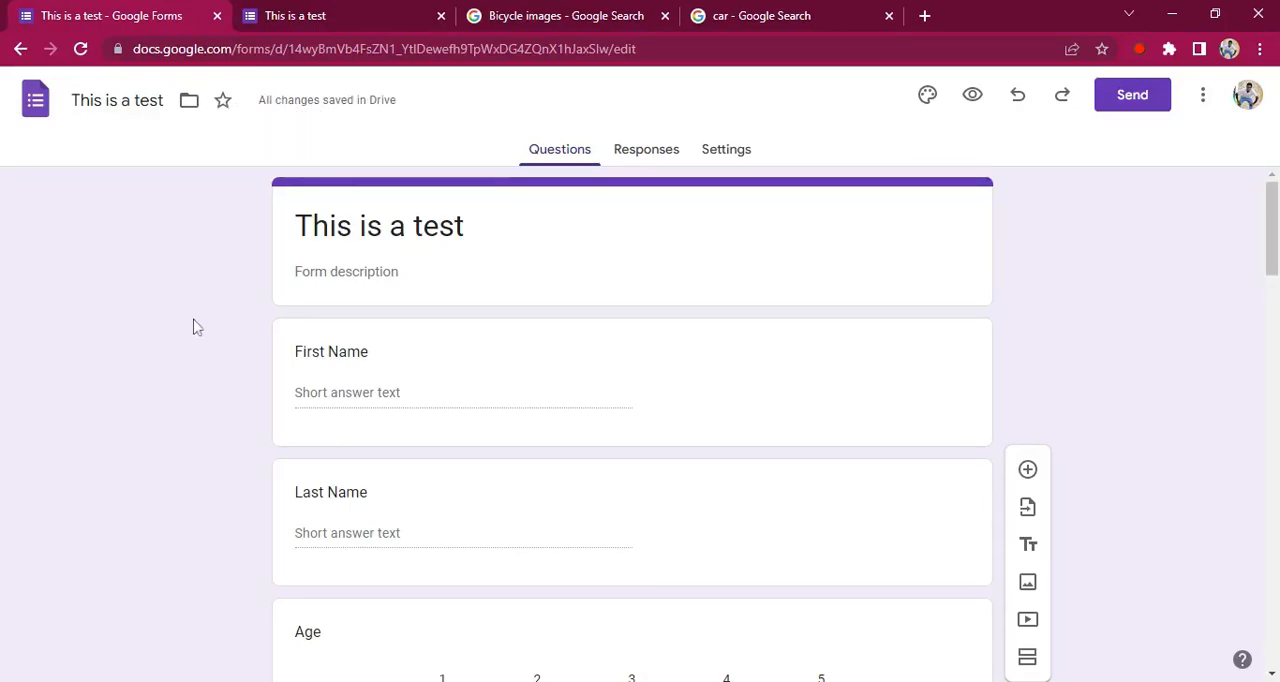
mouse_move(1270, 195)
mouse_down()
mouse_move(1266, 400)
mouse_move(1262, 180)
mouse_up()
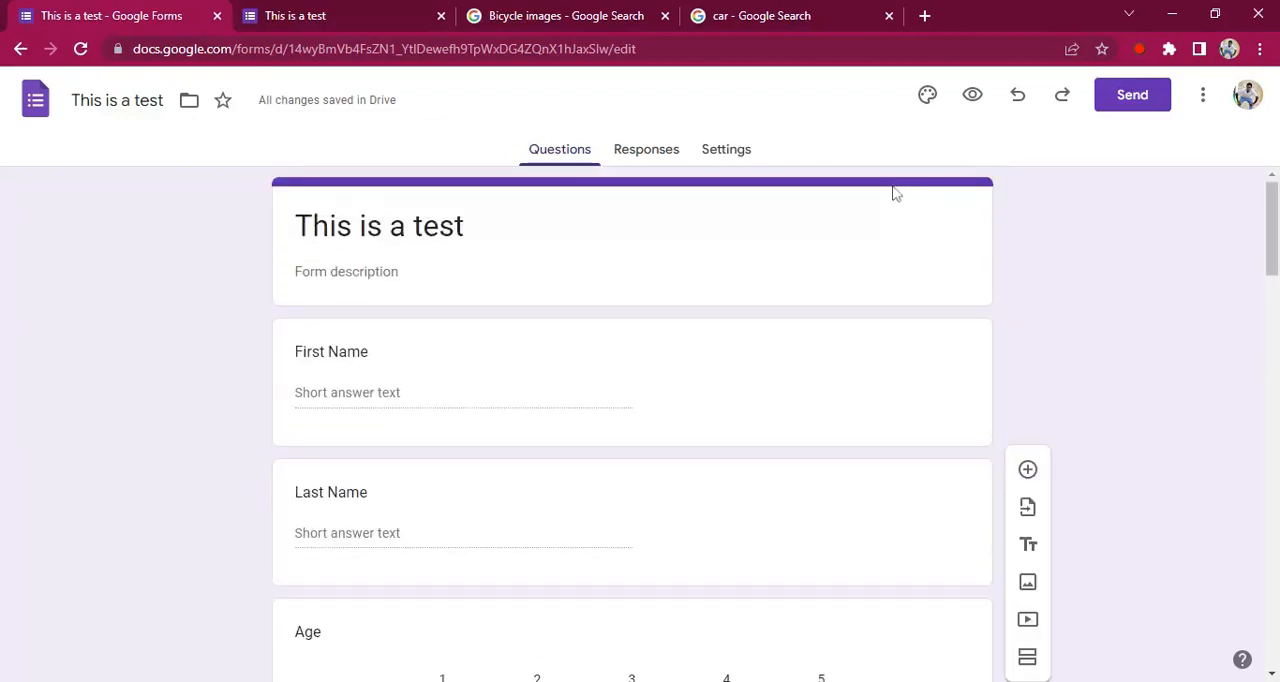
click(975, 97)
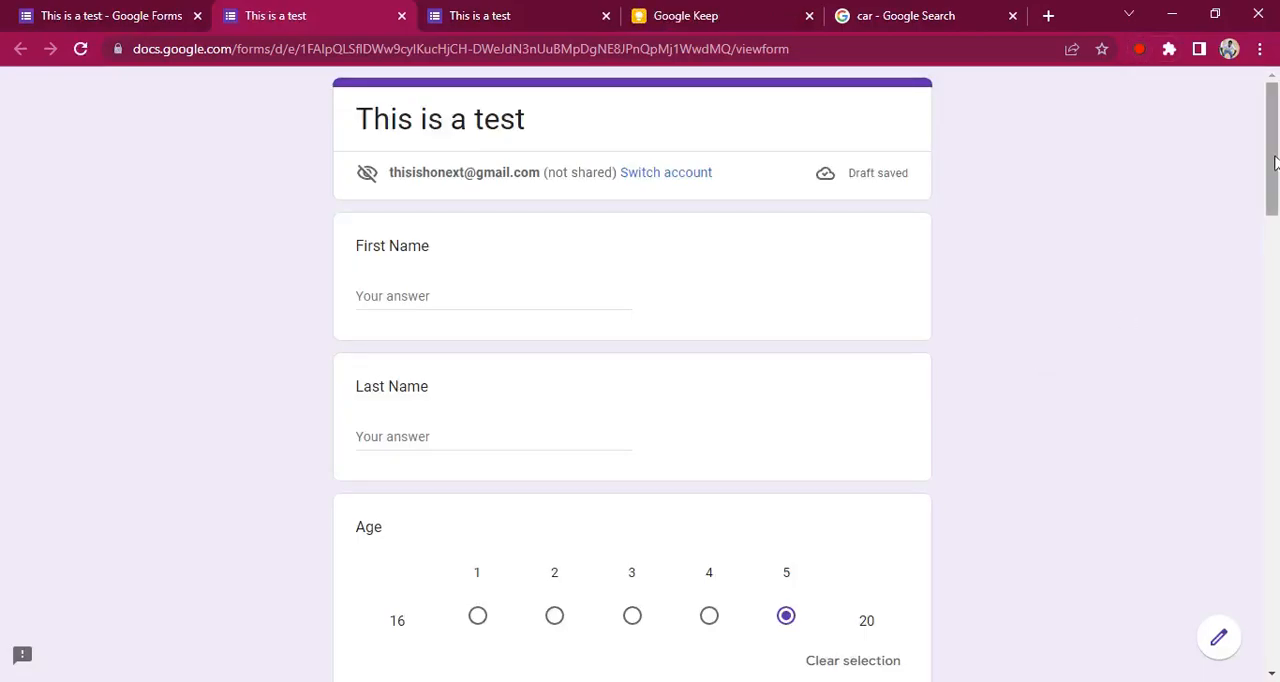
drag(1274, 165, 1272, 443)
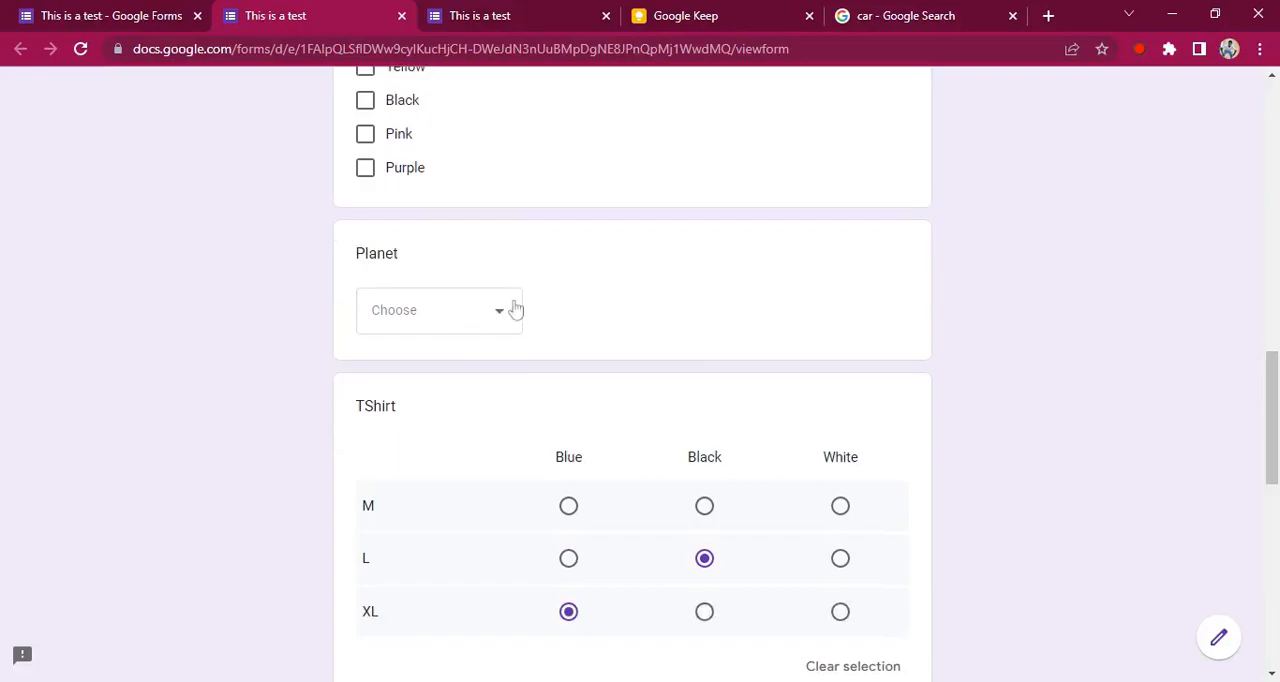
click(497, 312)
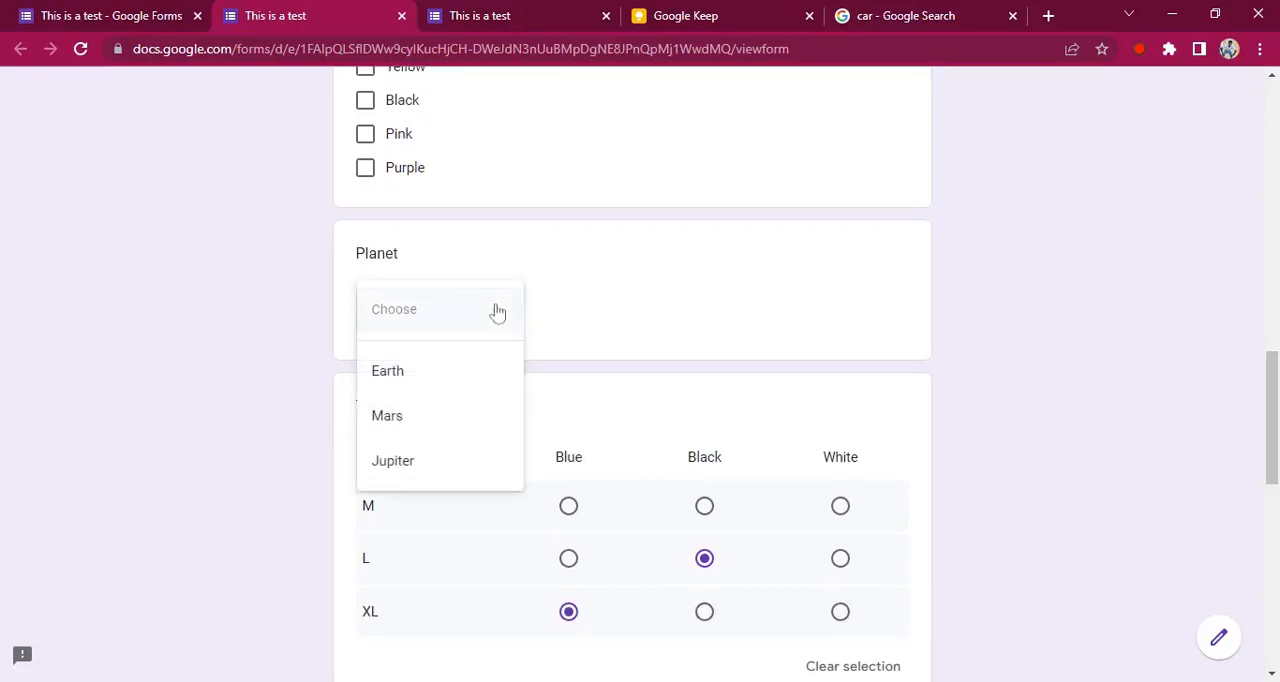
click(1150, 349)
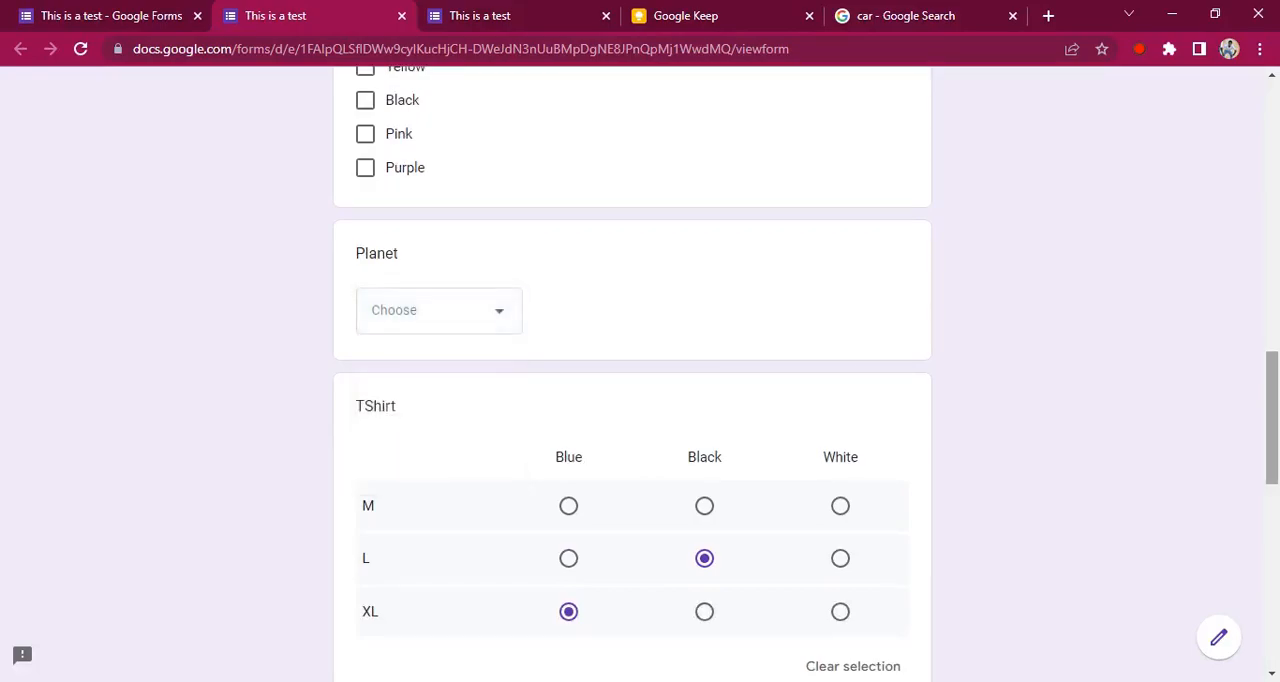
scroll(1254, 563, down, 8)
drag(1273, 602, 1272, 618)
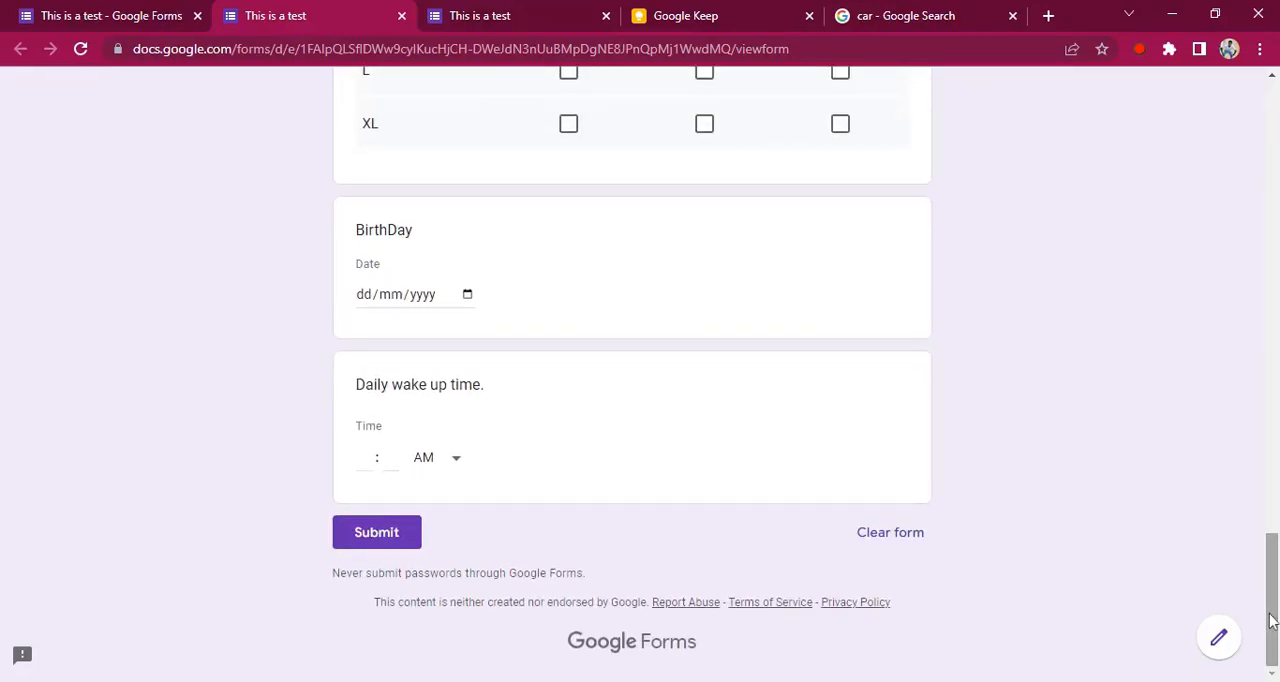
drag(1275, 607, 1275, 185)
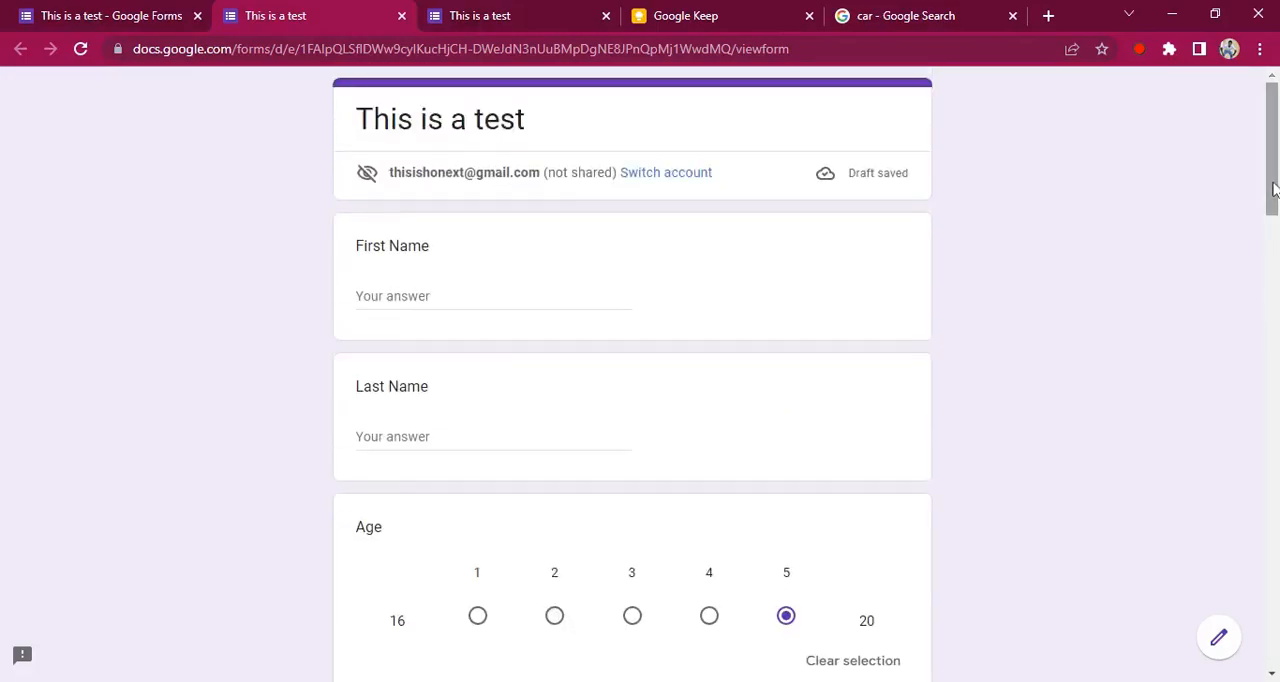